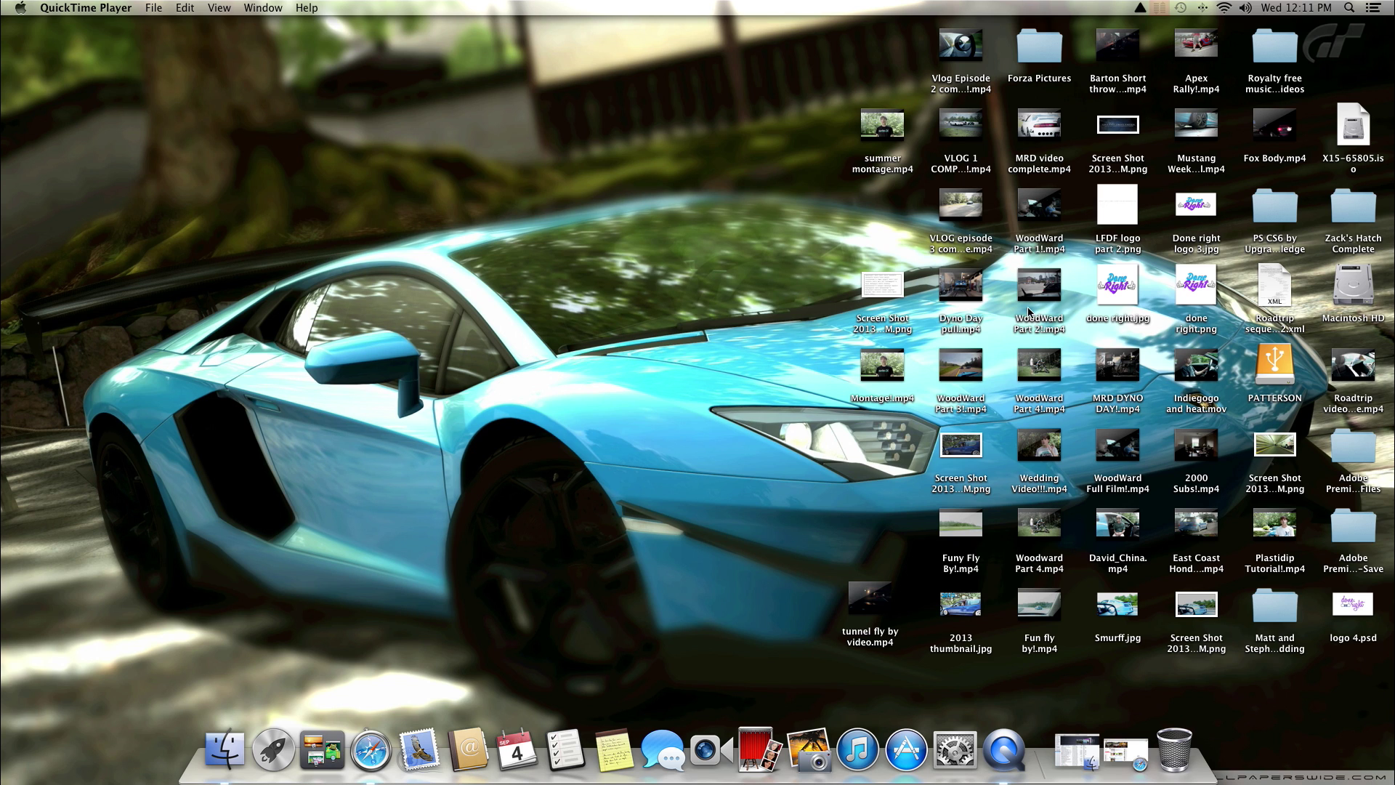
# Launch Adobe Premiere Pro CS6 from a Spotlight search for 'adobe'.
pyautogui.click(1348, 9)
pyautogui.write('adobe')
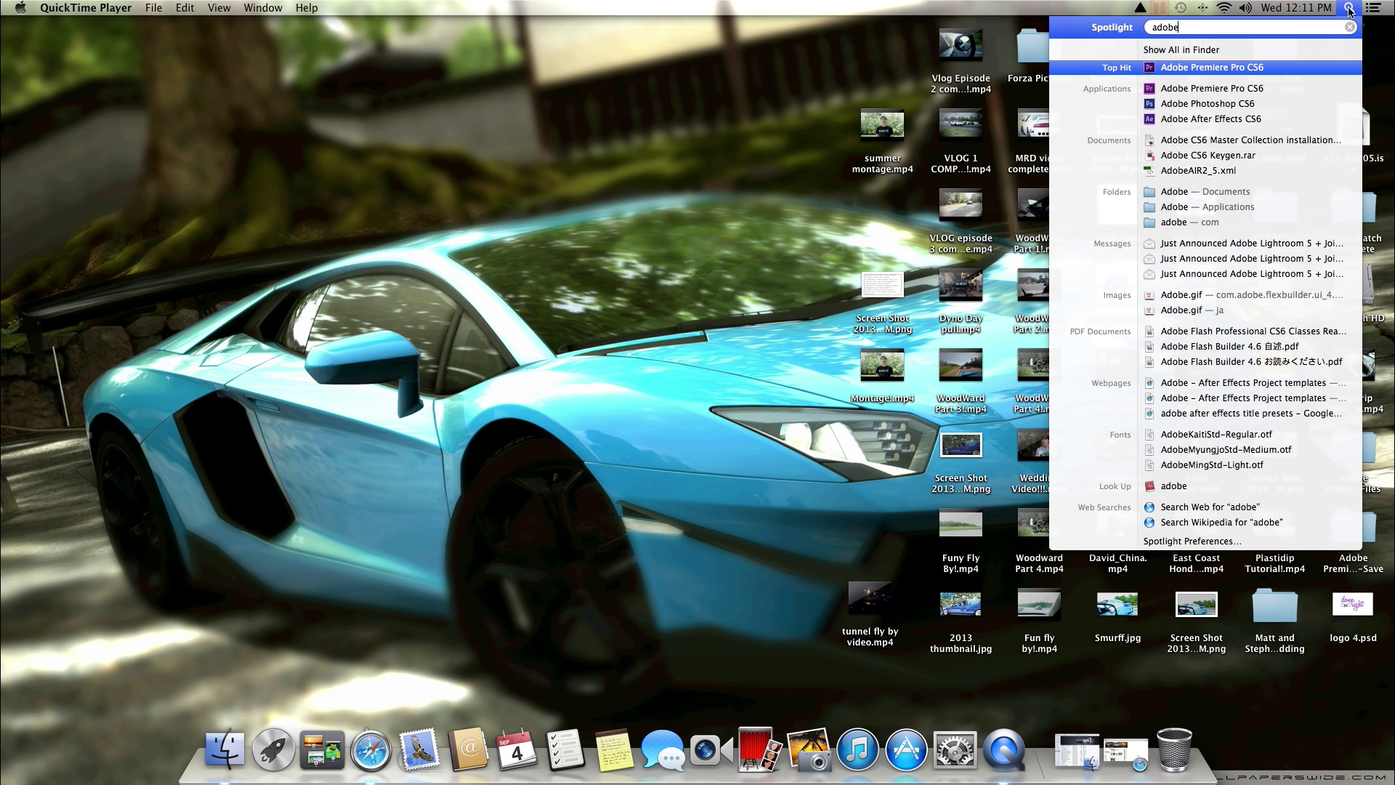
pyautogui.press('Return')
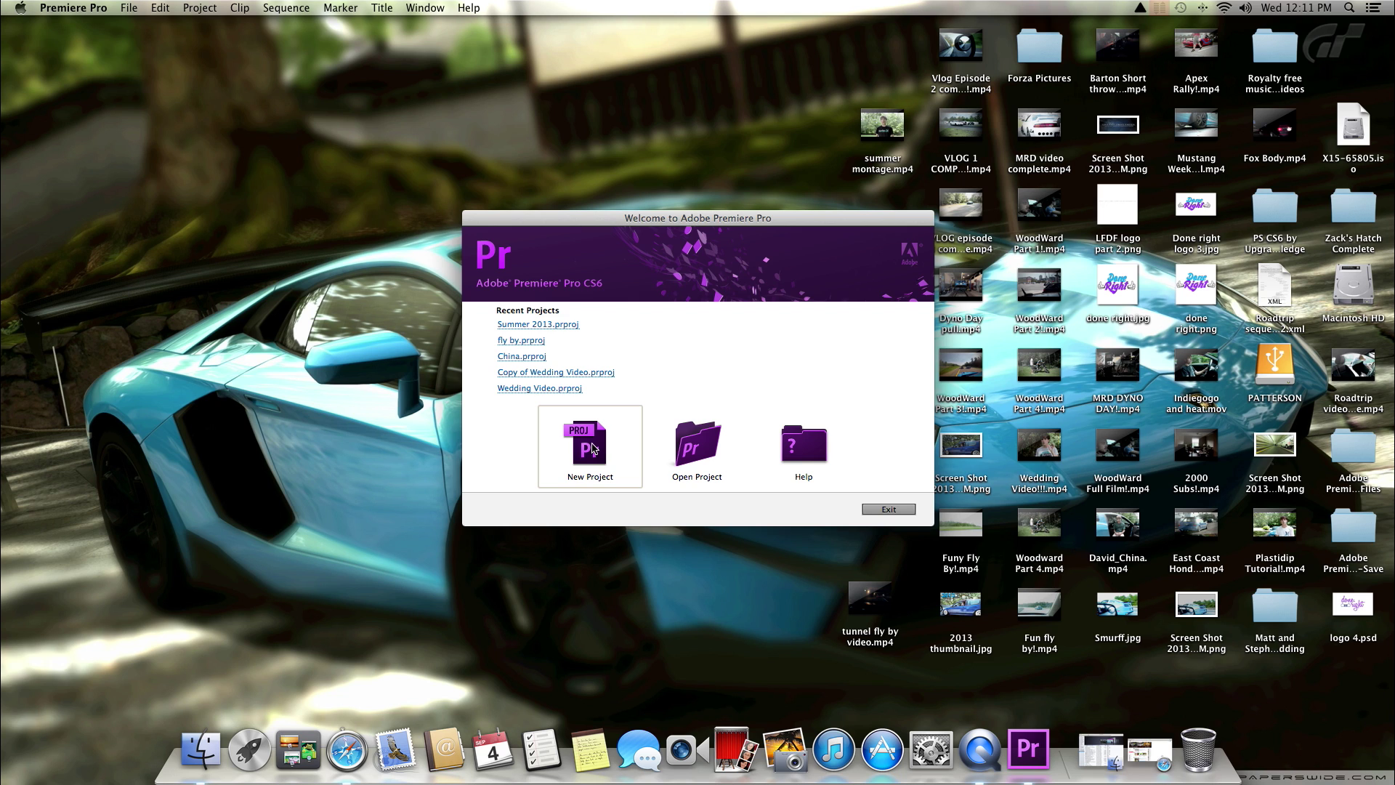
# Create project 'Blah de blah tutorial' with Sequence 01 using the DVCPROHD 1080p24 preset.
pyautogui.click(592, 447)
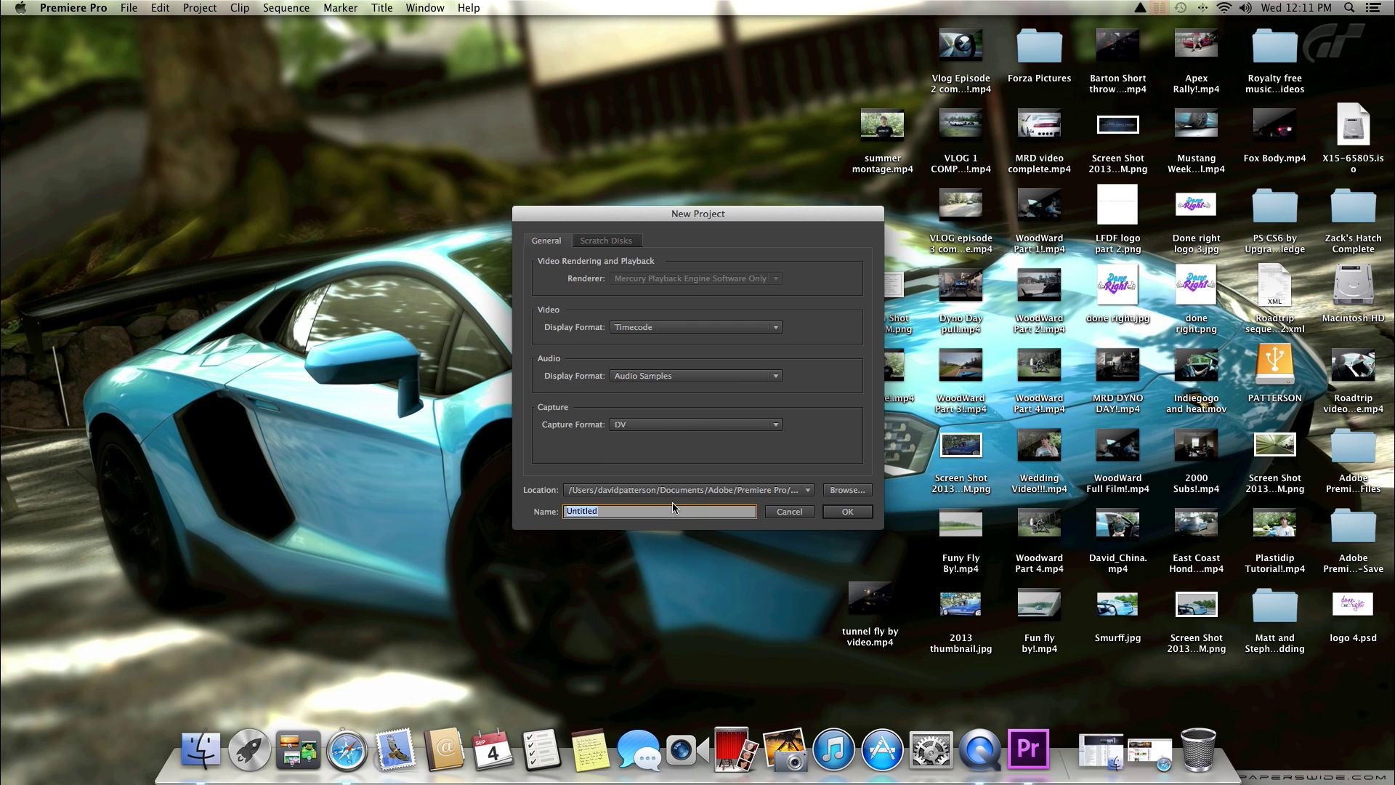
pyautogui.write('Blah de blah tutorial')
pyautogui.press('Return')
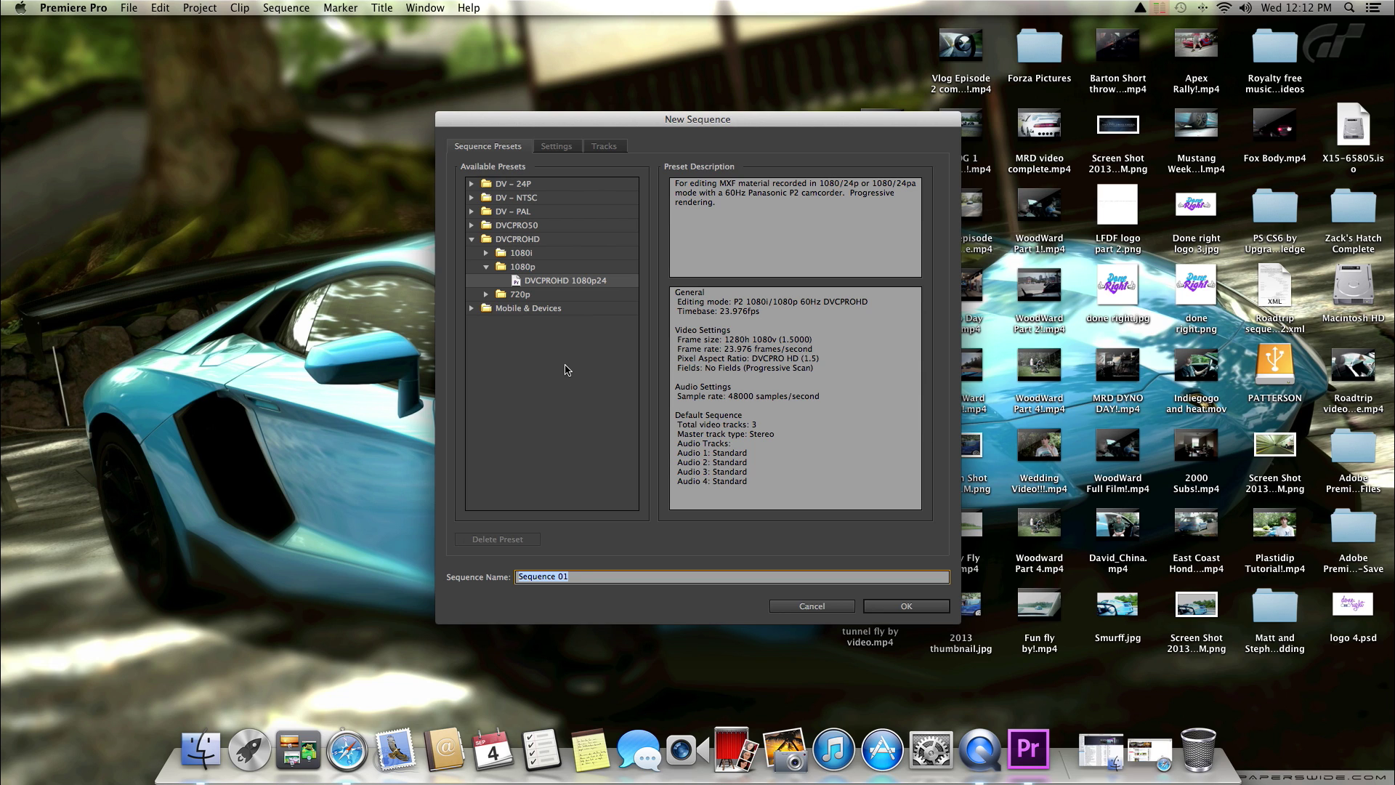
pyautogui.click(563, 287)
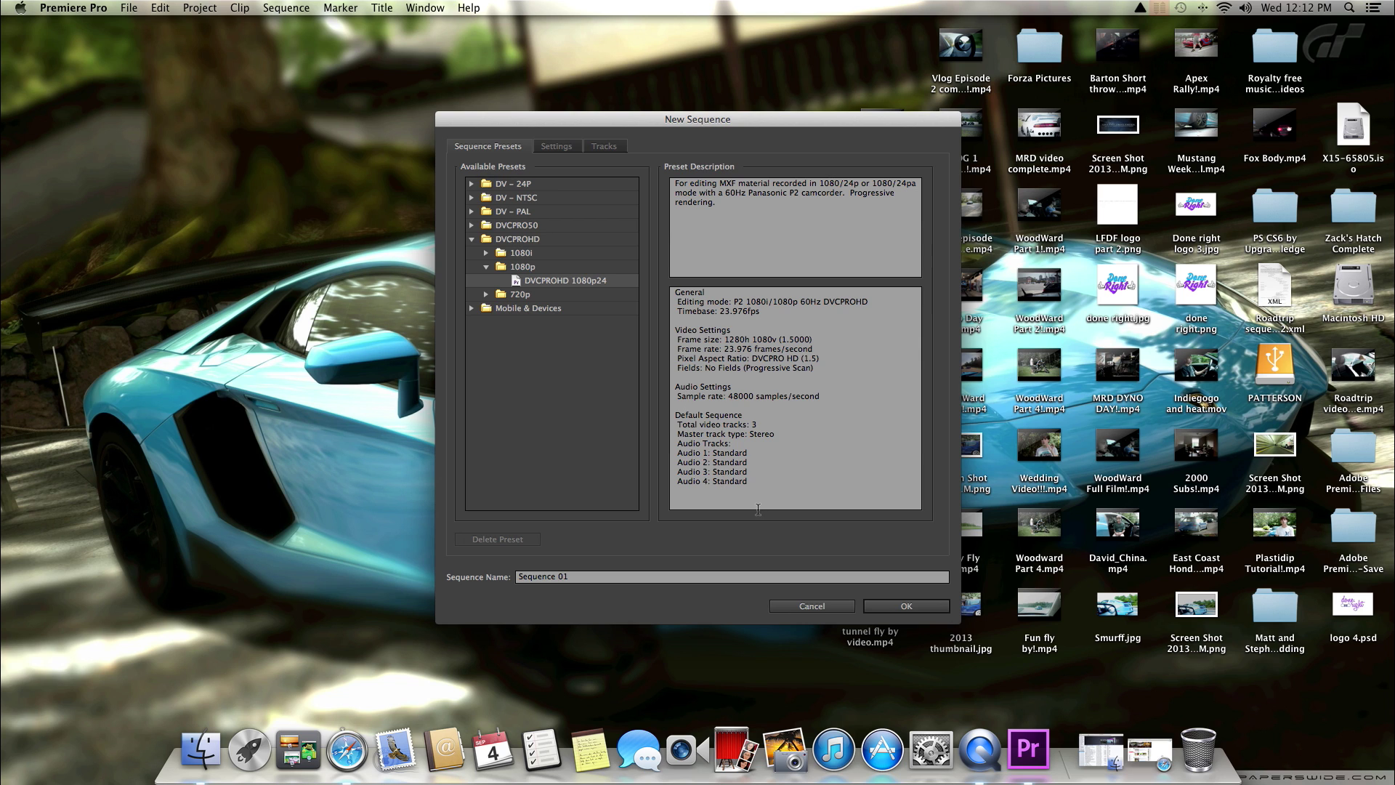
pyautogui.click(894, 606)
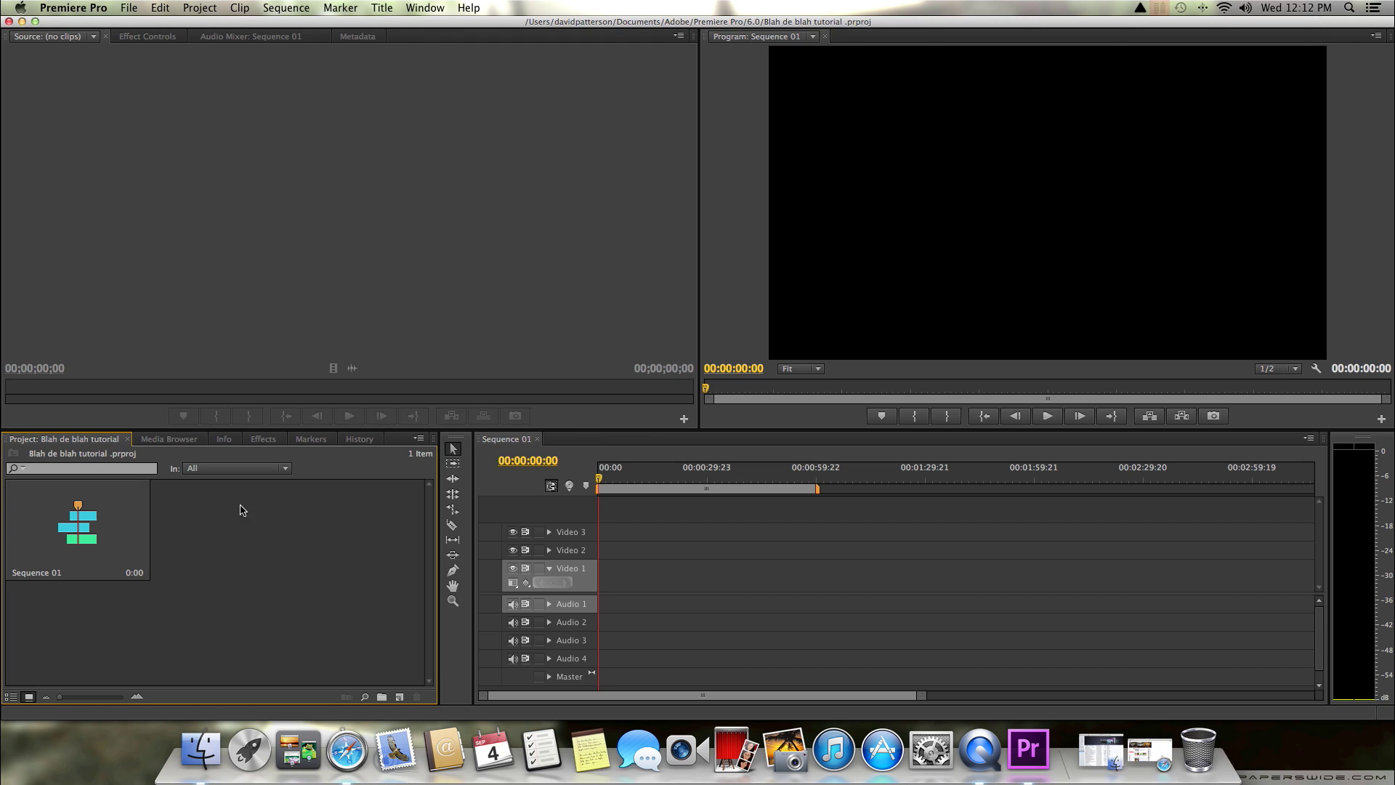
# In Finder, open My Youtube videos > East Coast Honda Meet > Day one.
pyautogui.click(200, 748)
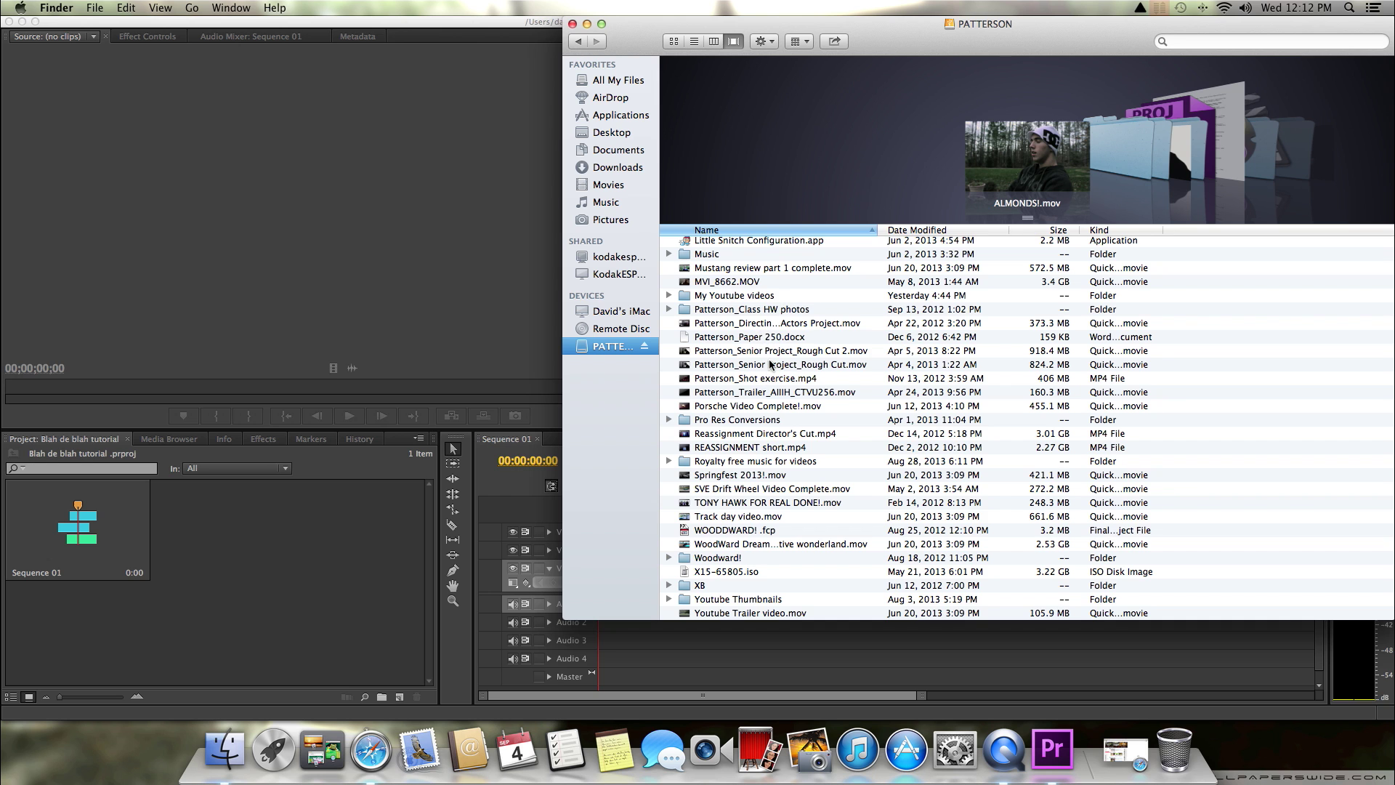
pyautogui.scroll(5, 771, 363)
pyautogui.scroll(3, 771, 360)
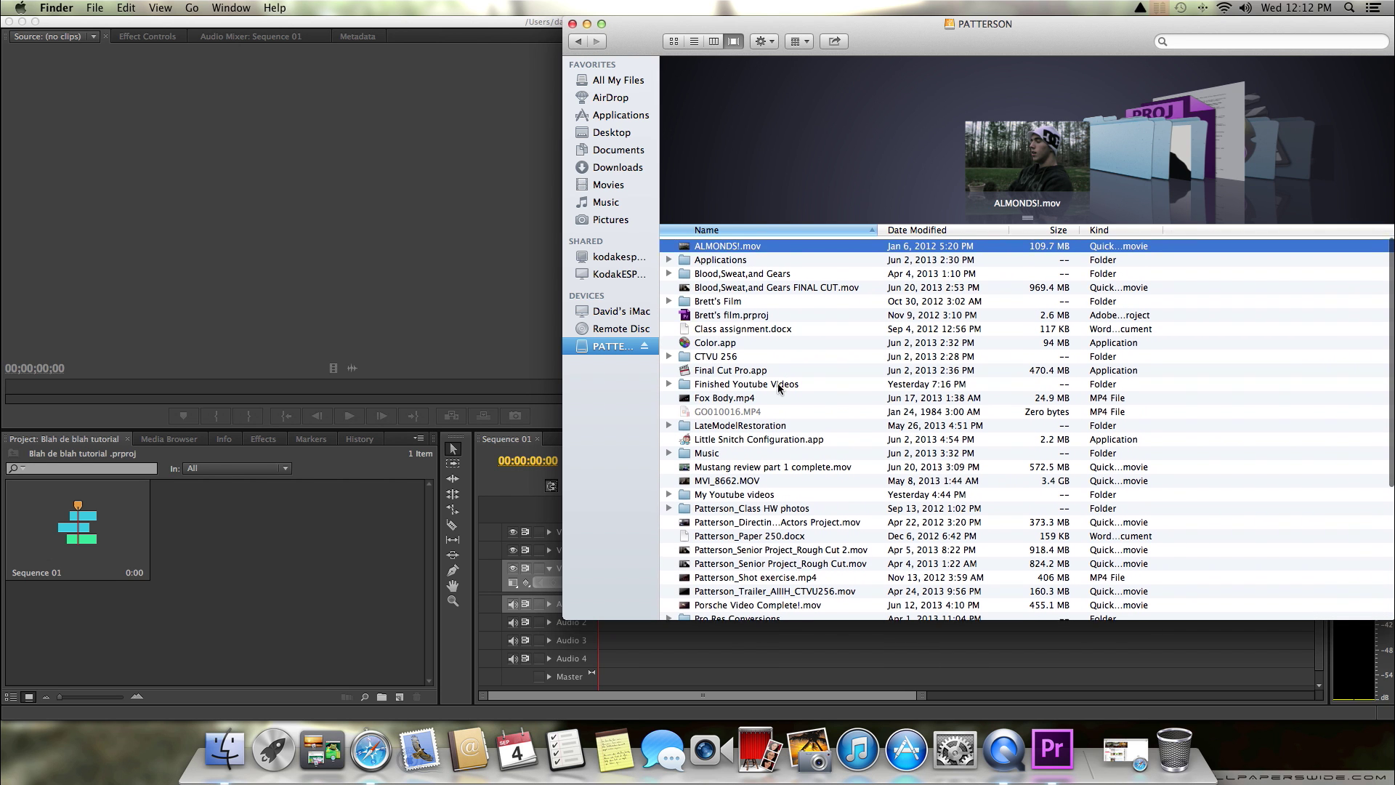
pyautogui.doubleClick(751, 492)
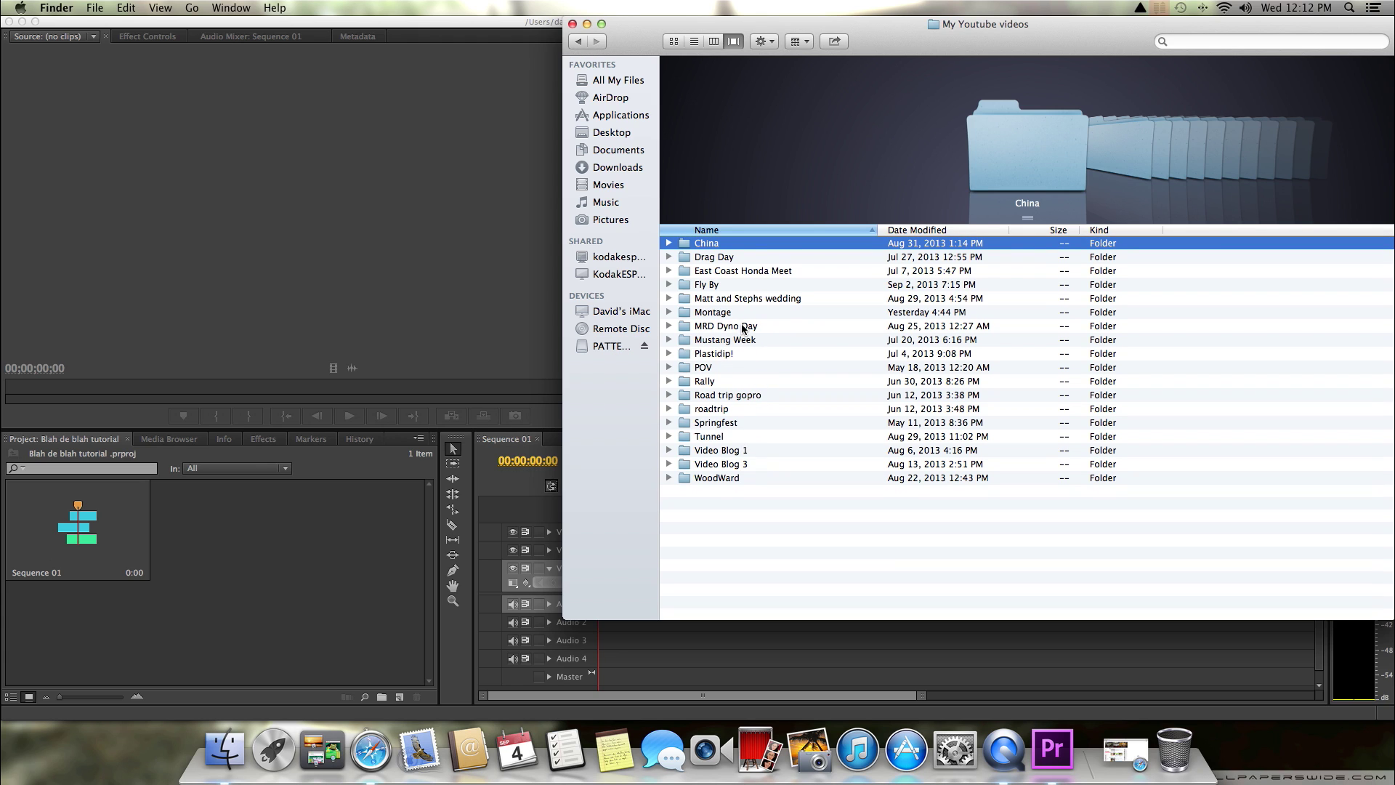
pyautogui.doubleClick(743, 272)
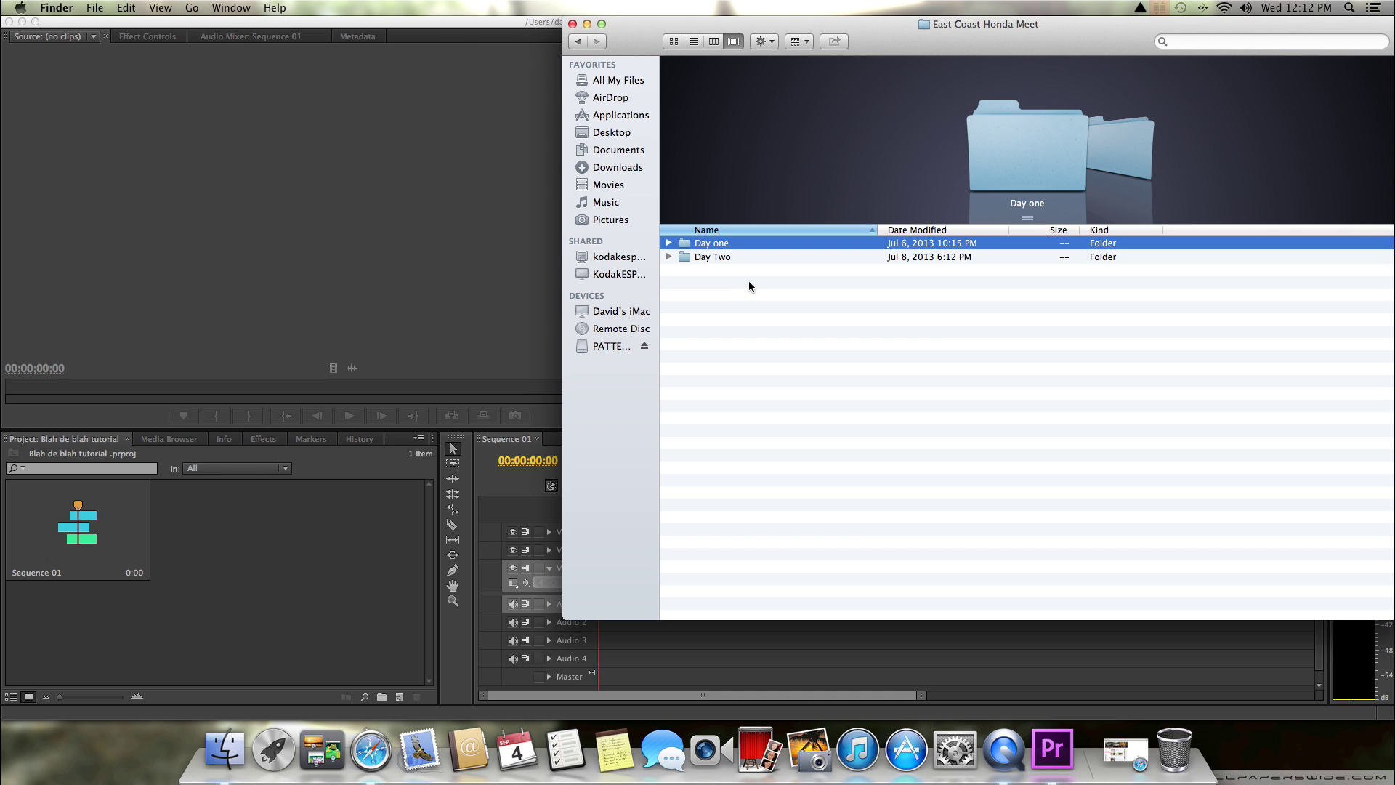
pyautogui.doubleClick(756, 243)
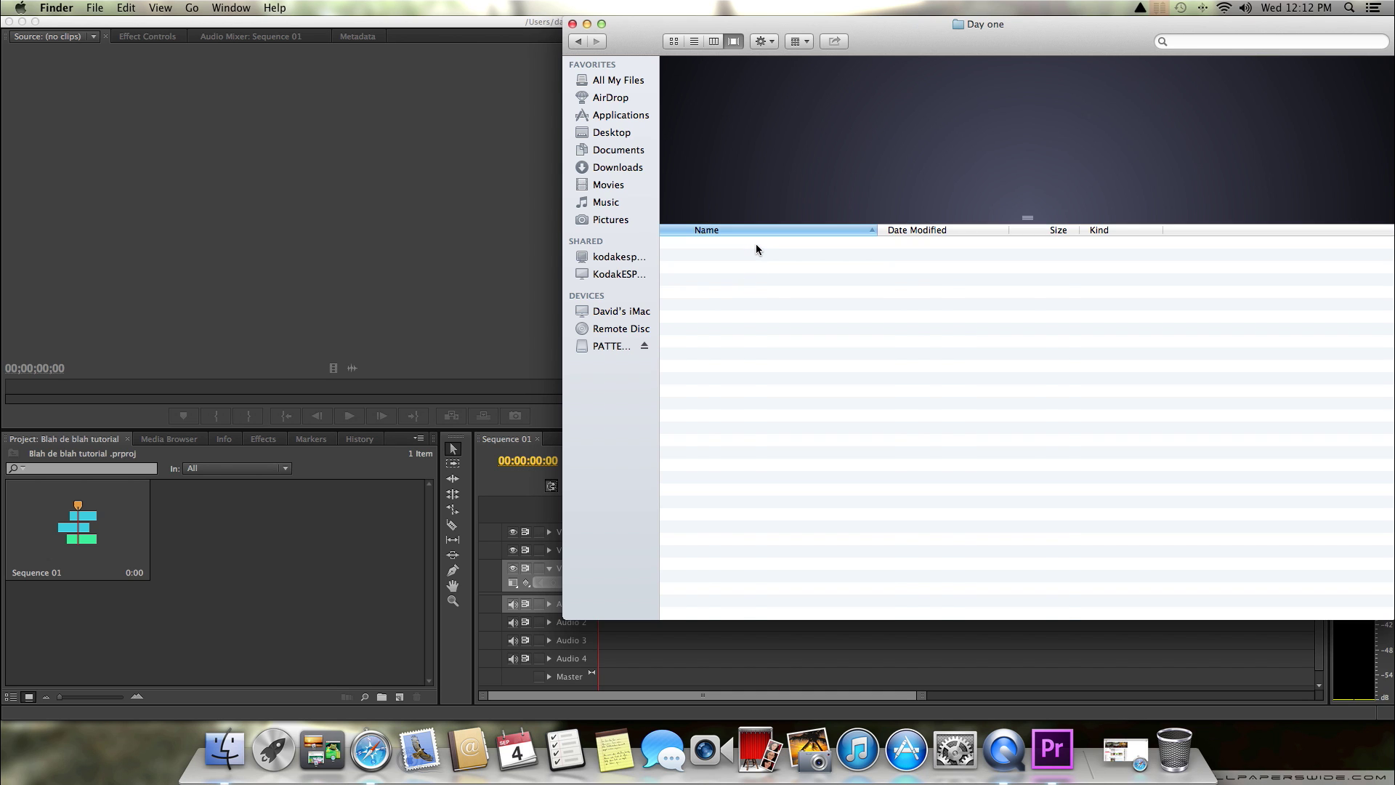
# Preview MVI_9856 and MVI_9855, then drag MVI_9855.MOV into Premiere's Project panel.
pyautogui.scroll(-15, 773, 289)
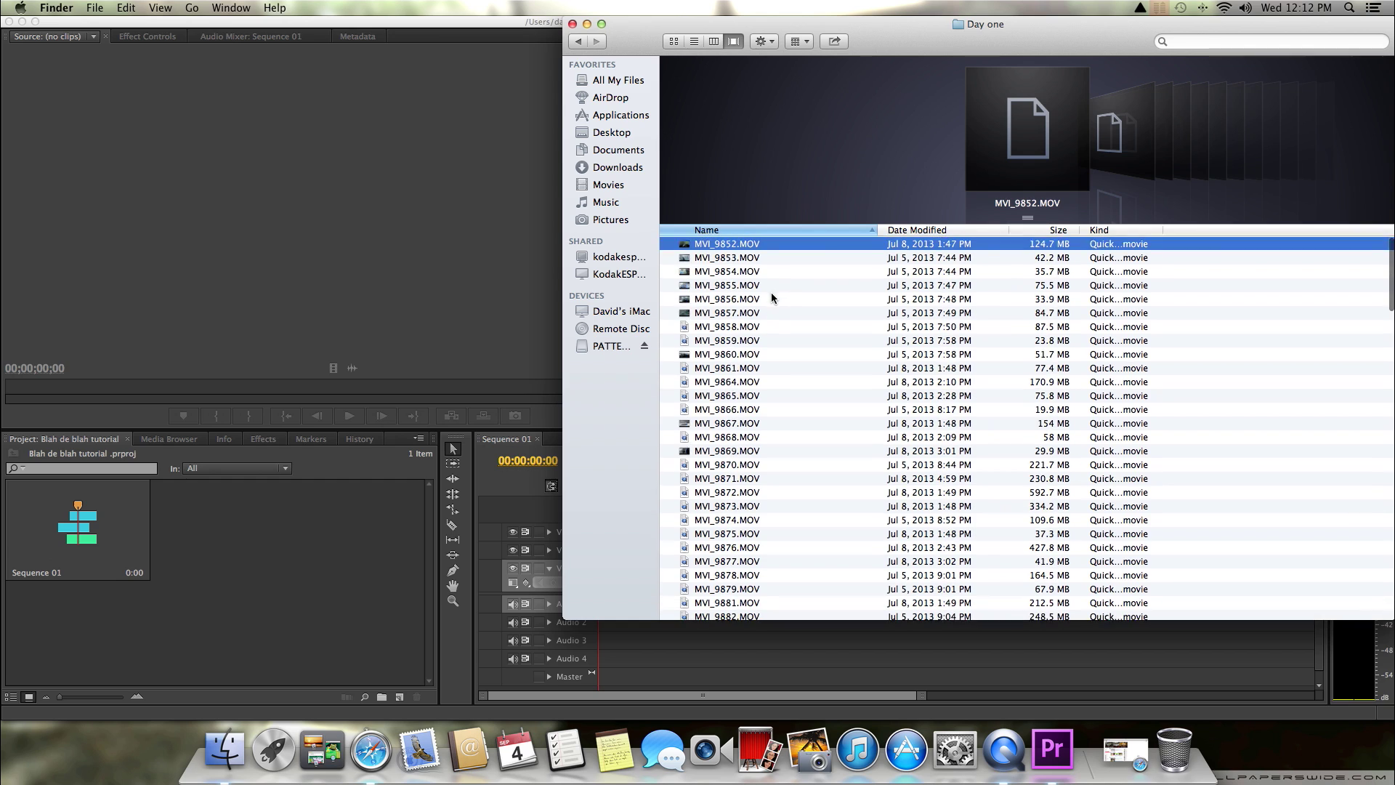
pyautogui.scroll(10, 770, 300)
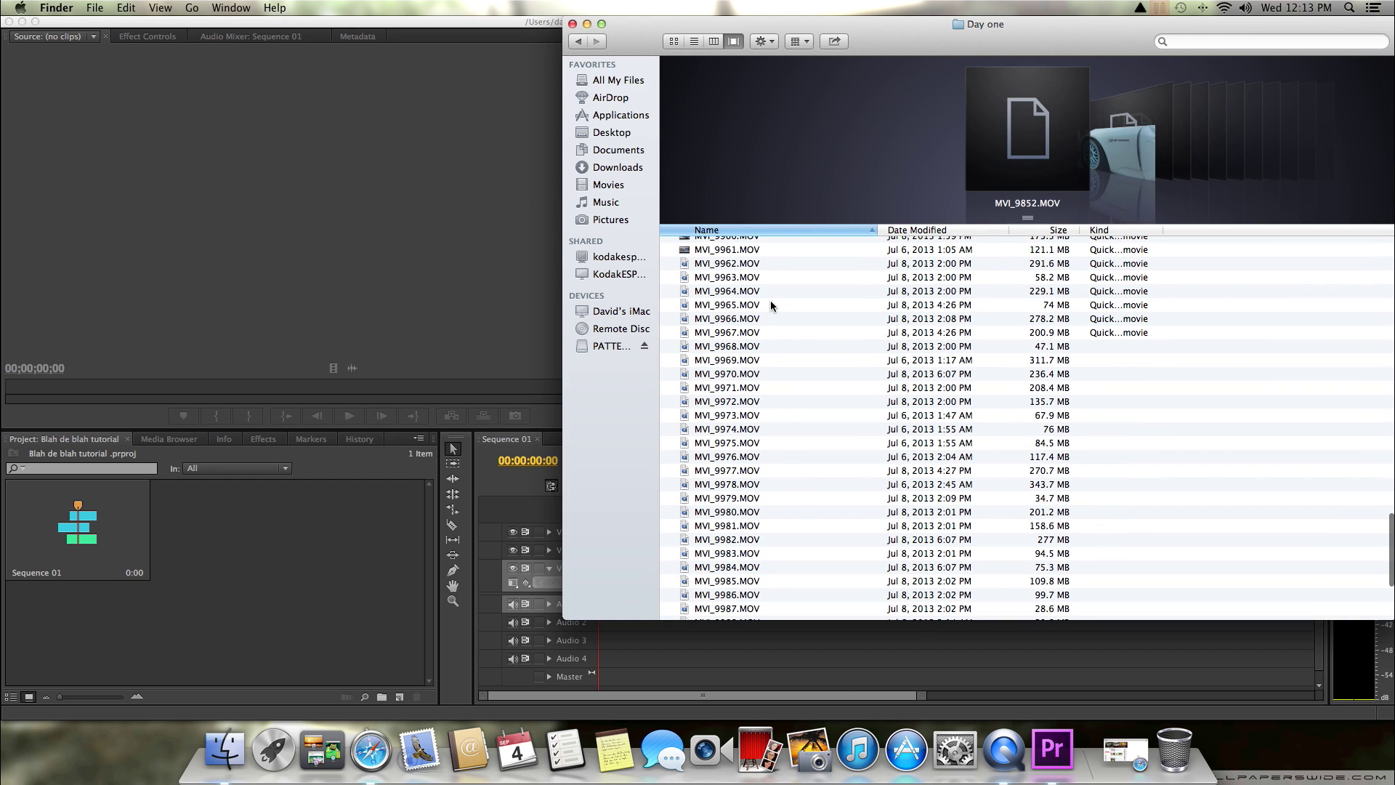
pyautogui.scroll(5, 768, 302)
pyautogui.click(752, 300)
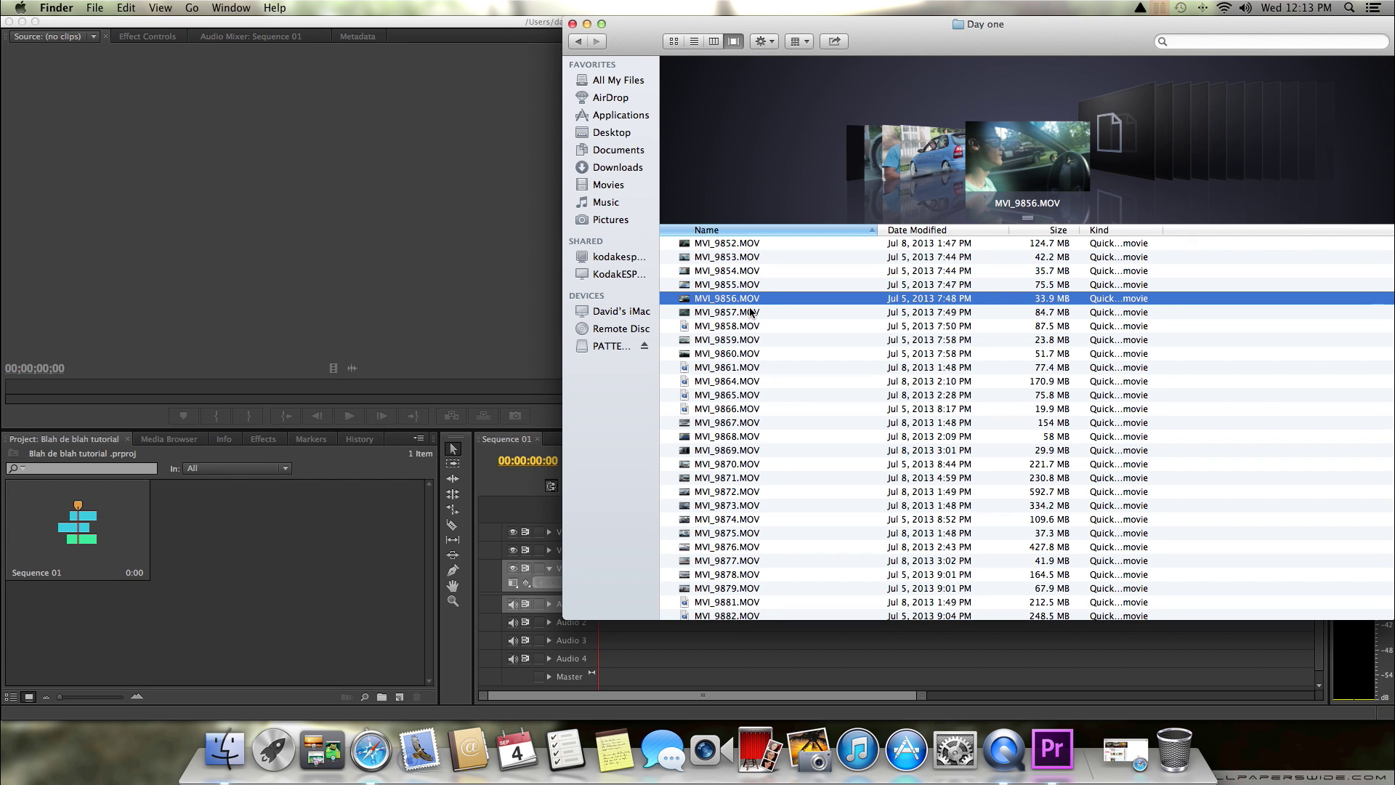
pyautogui.click(773, 285)
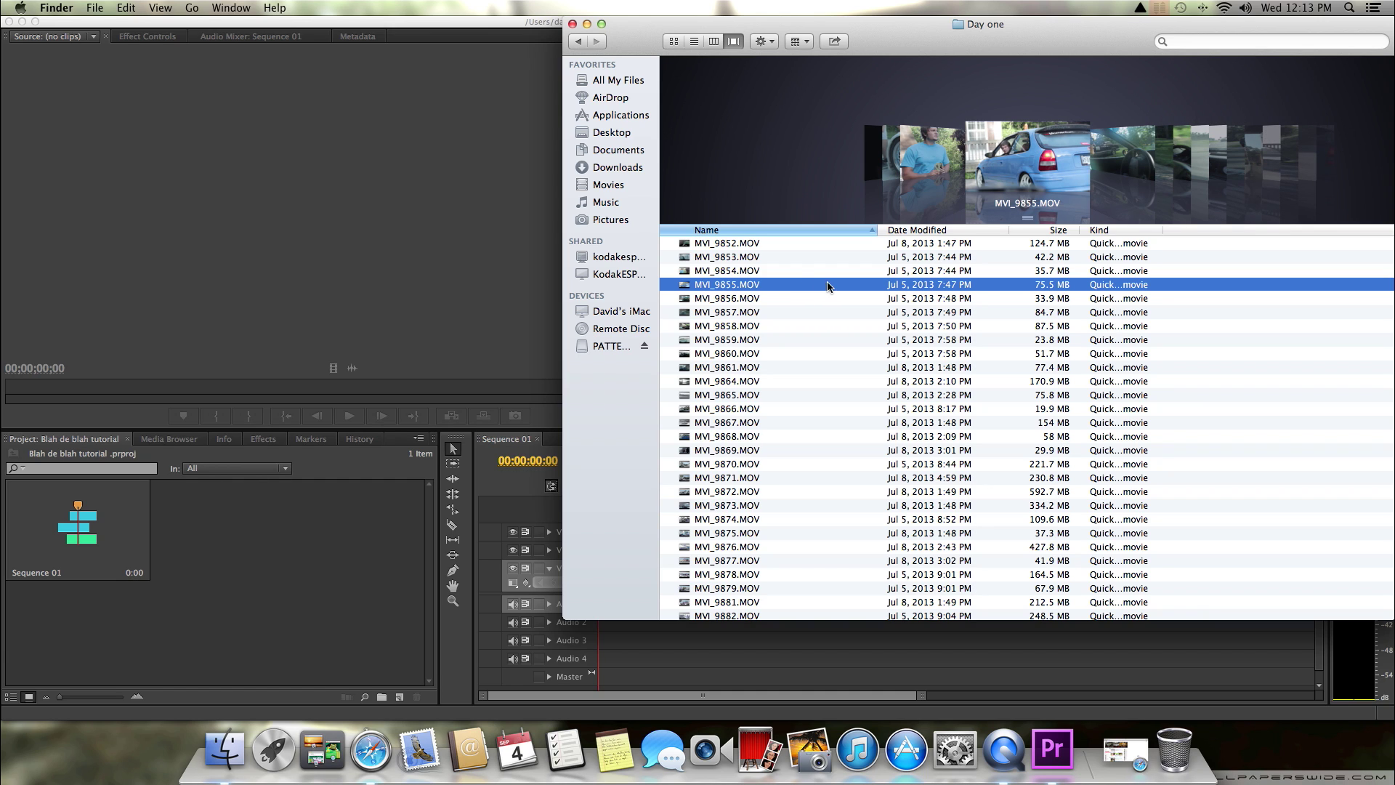
pyautogui.moveTo(831, 290); pyautogui.dragTo(316, 552)
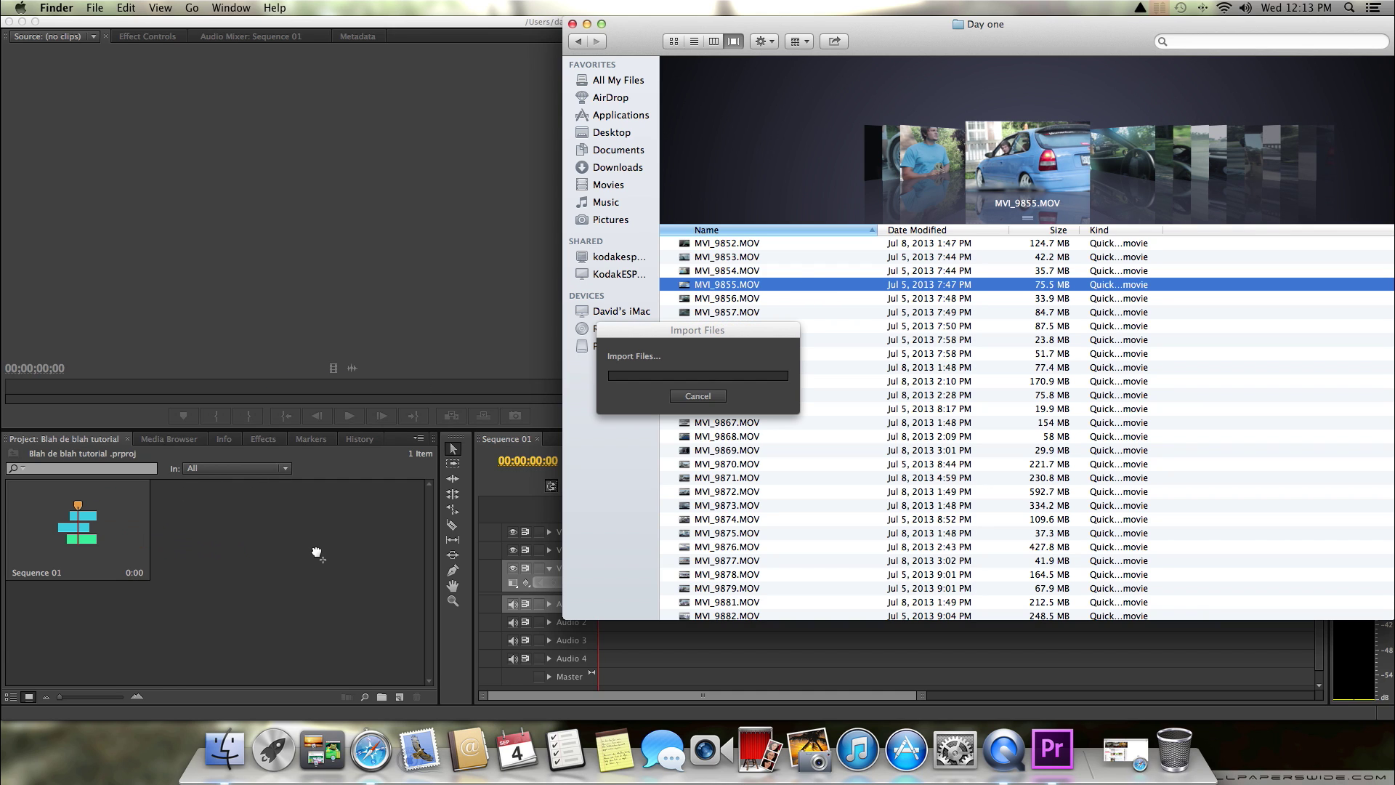
# Back in Premiere, cancel the File > Import dialog and load MVI_9855.MOV for preview.
pyautogui.click(328, 565)
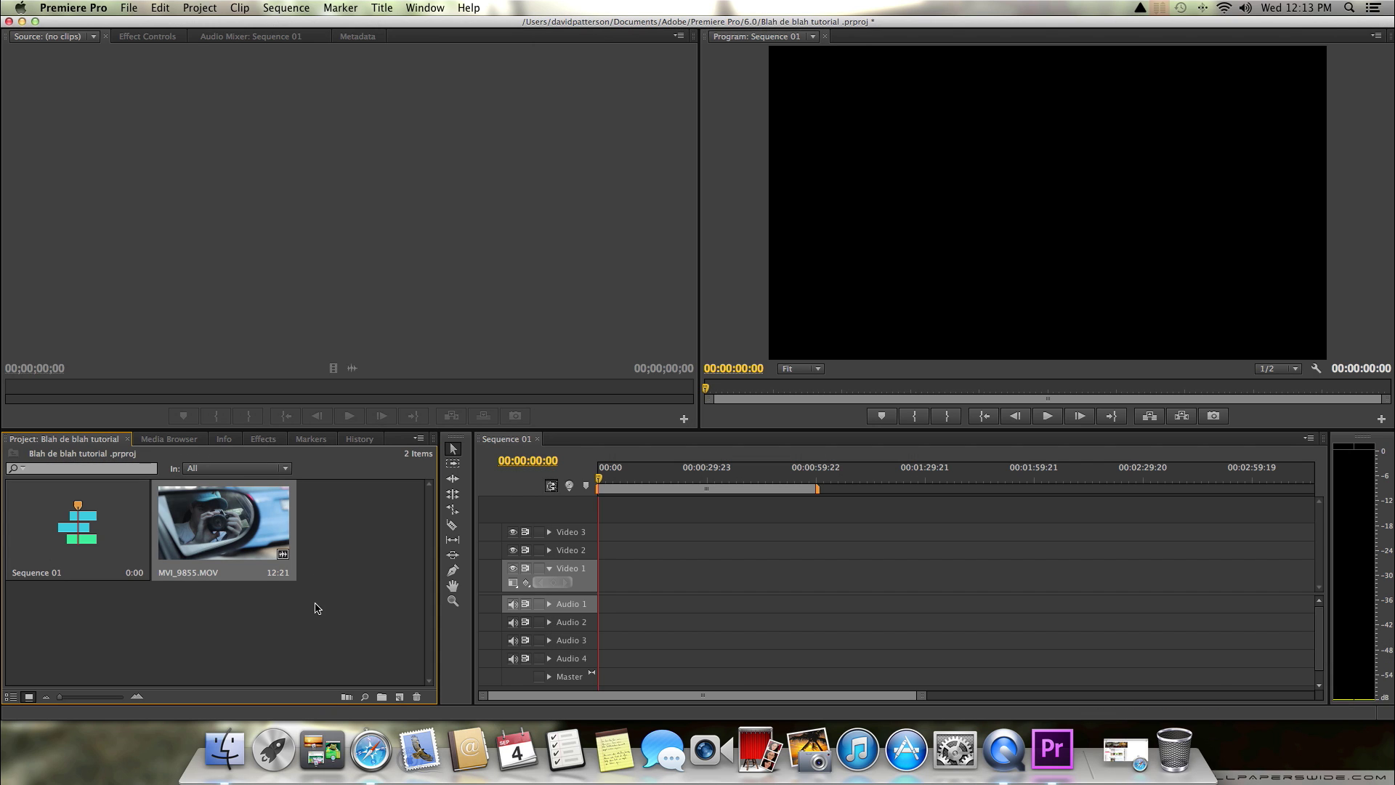
pyautogui.click(340, 587)
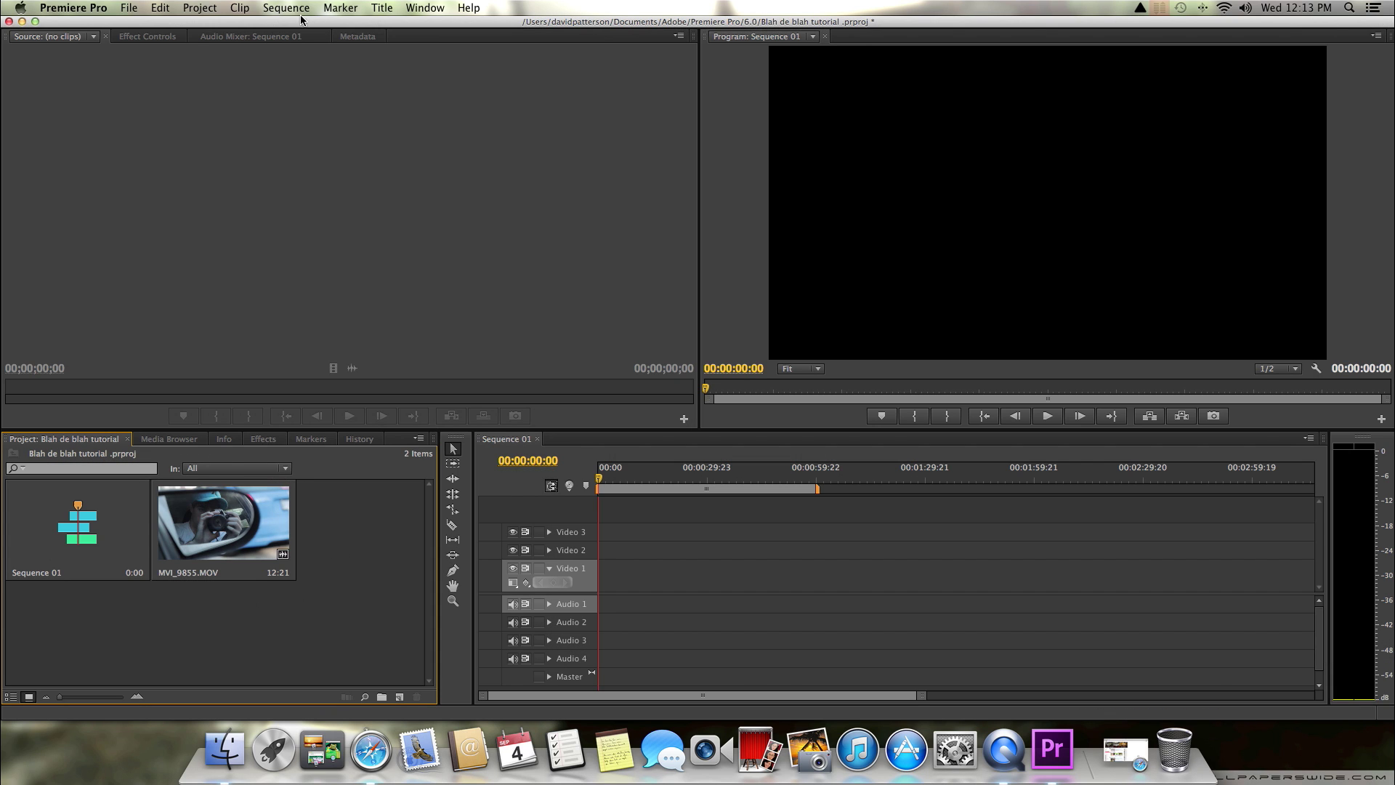
pyautogui.click(129, 7)
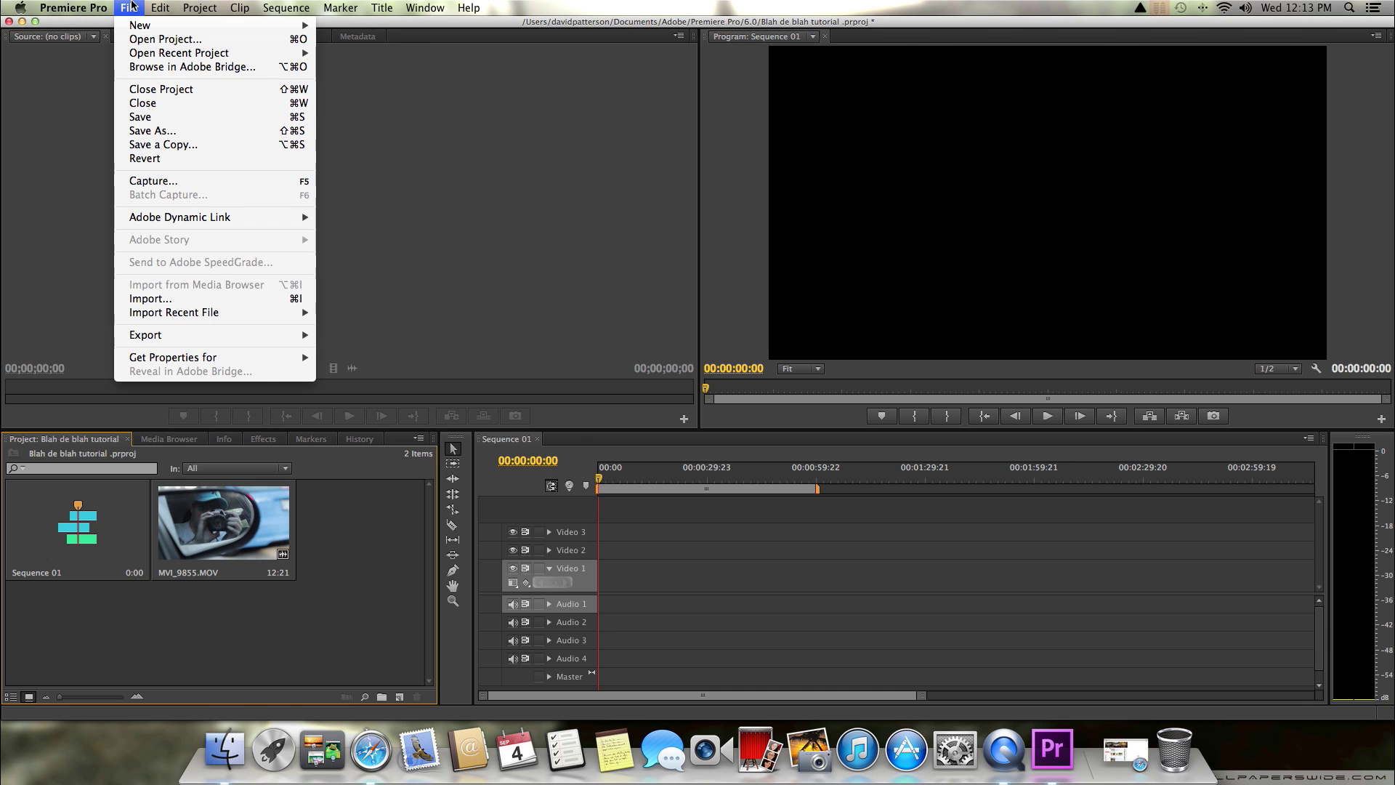
pyautogui.click(213, 299)
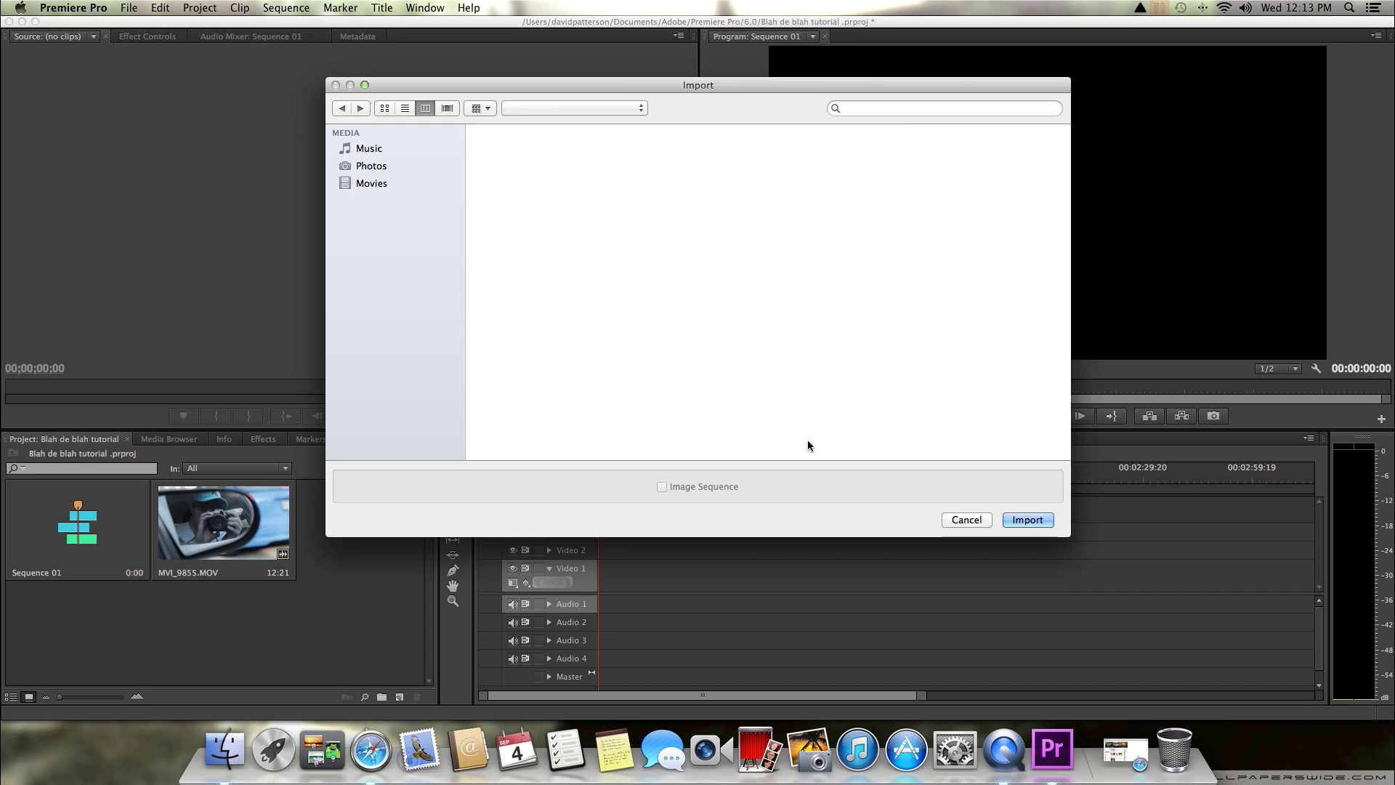
pyautogui.click(966, 520)
pyautogui.doubleClick(246, 538)
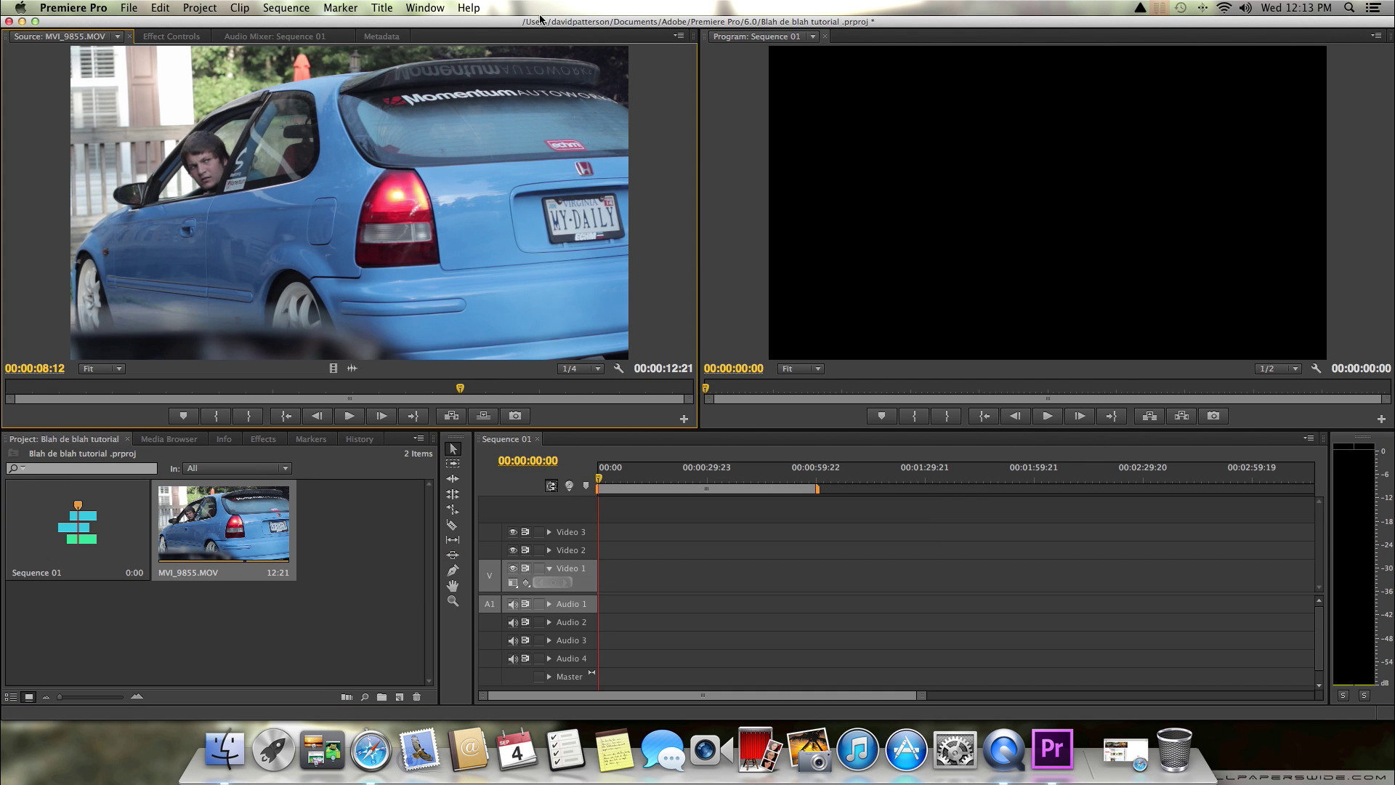
# Scrub MVI_9855.MOV in the Source monitor and set its In point at 00:00:00:14.
pyautogui.moveTo(543, 22); pyautogui.dragTo(707, 21)
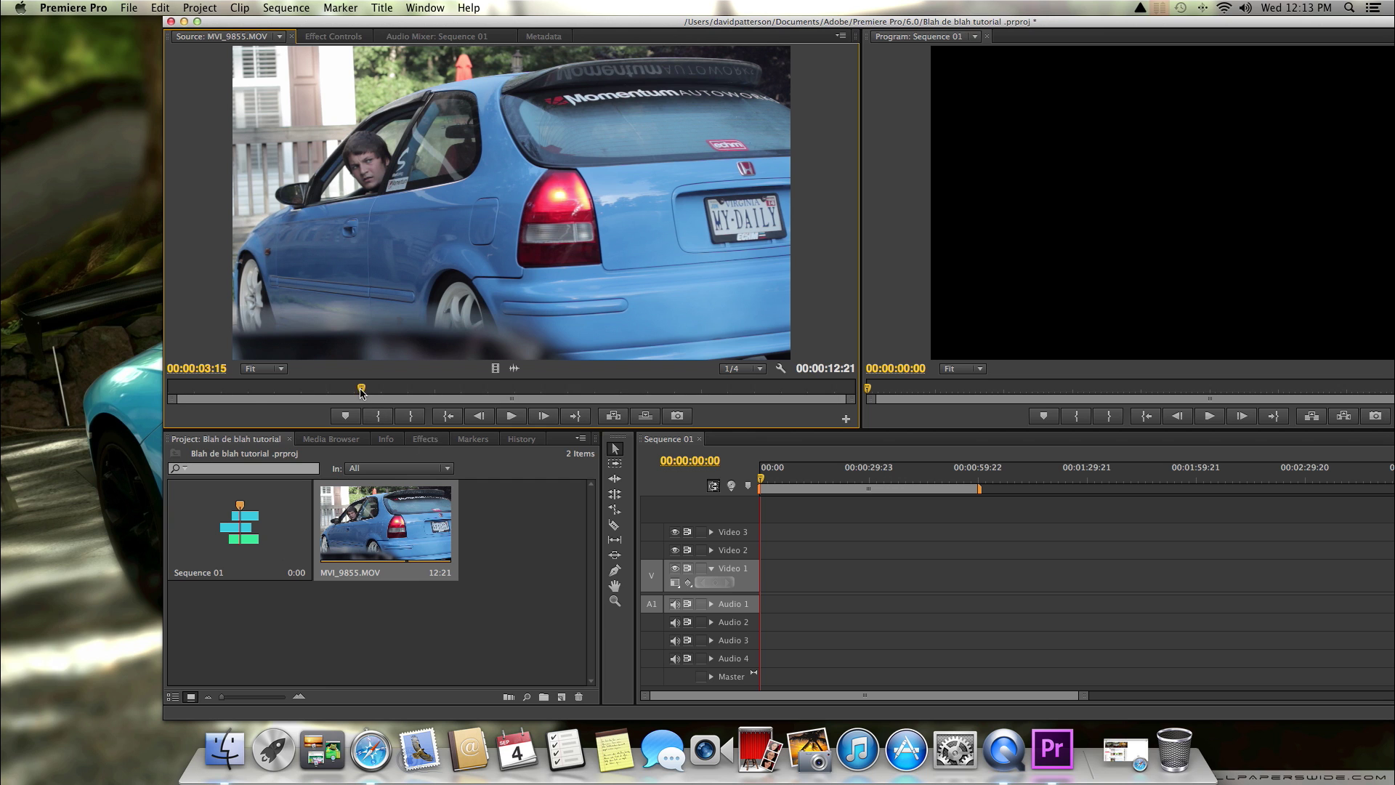
pyautogui.click(252, 390)
pyautogui.moveTo(252, 394); pyautogui.dragTo(430, 392)
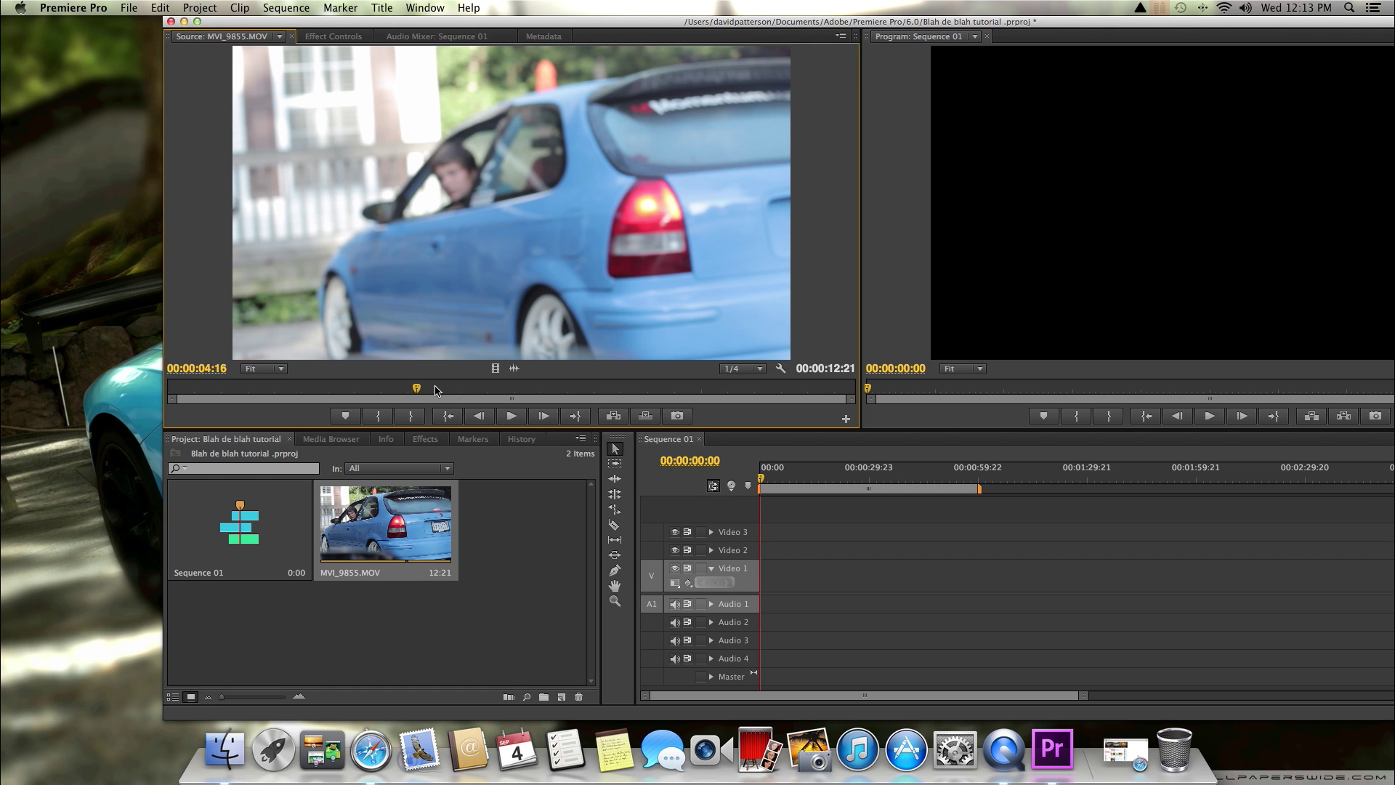
pyautogui.moveTo(417, 388); pyautogui.dragTo(693, 392)
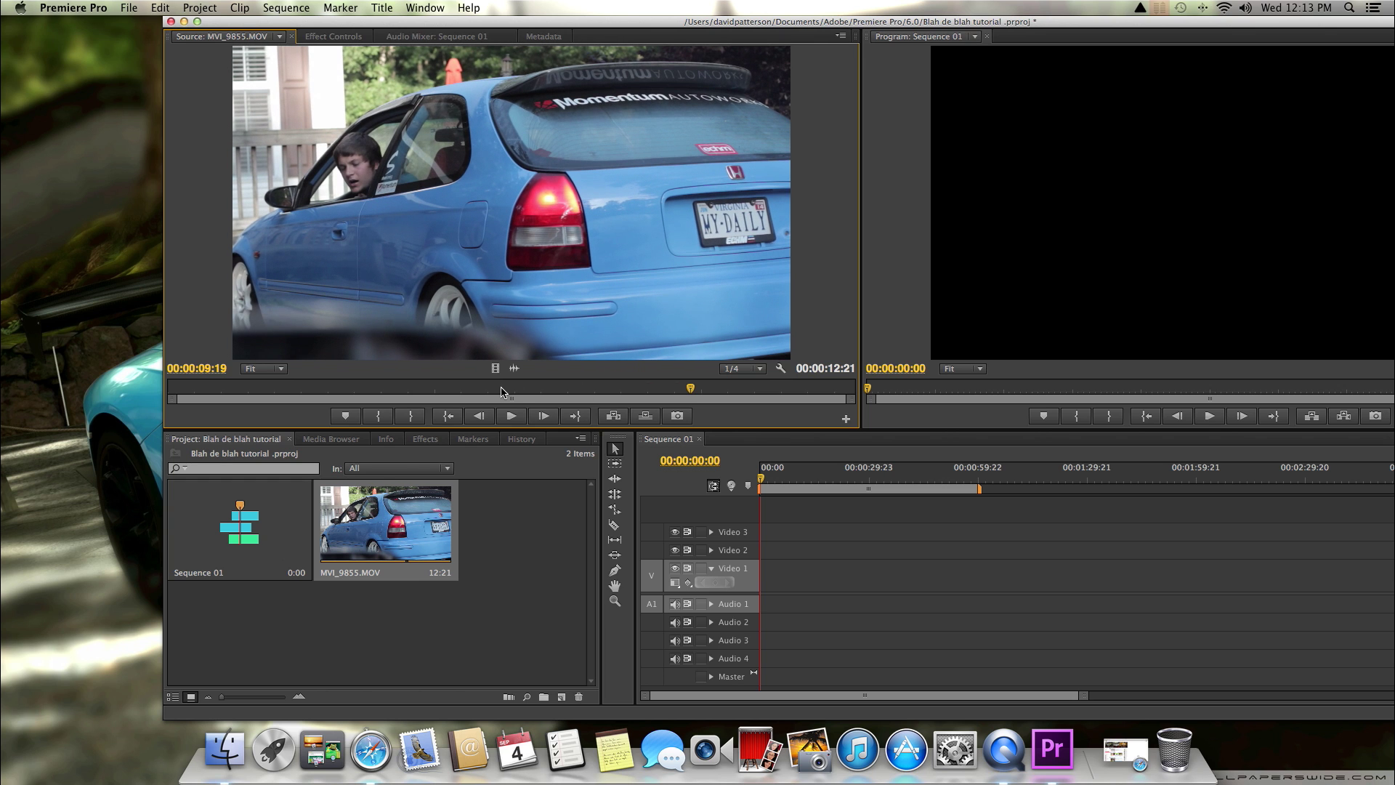
pyautogui.moveTo(328, 389); pyautogui.dragTo(619, 388)
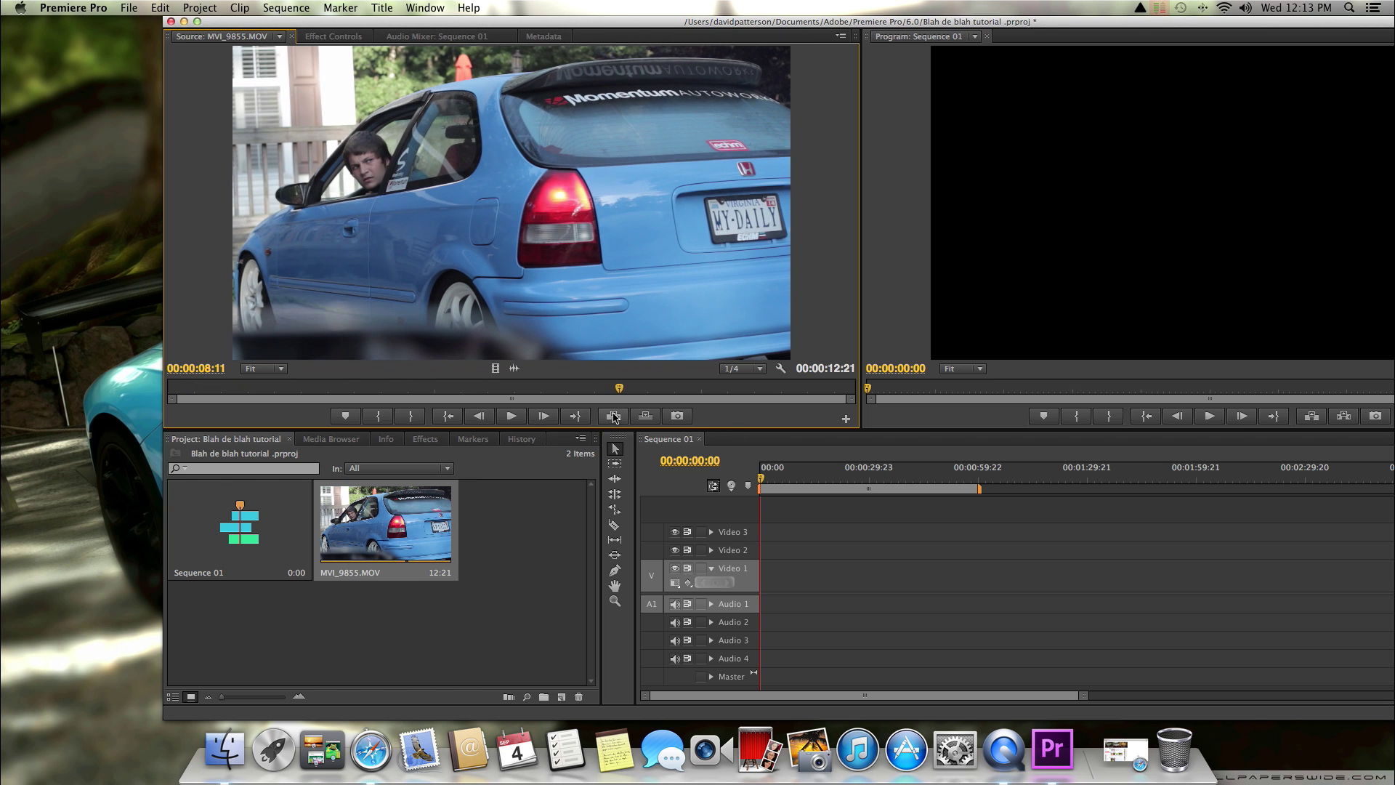
pyautogui.click(223, 392)
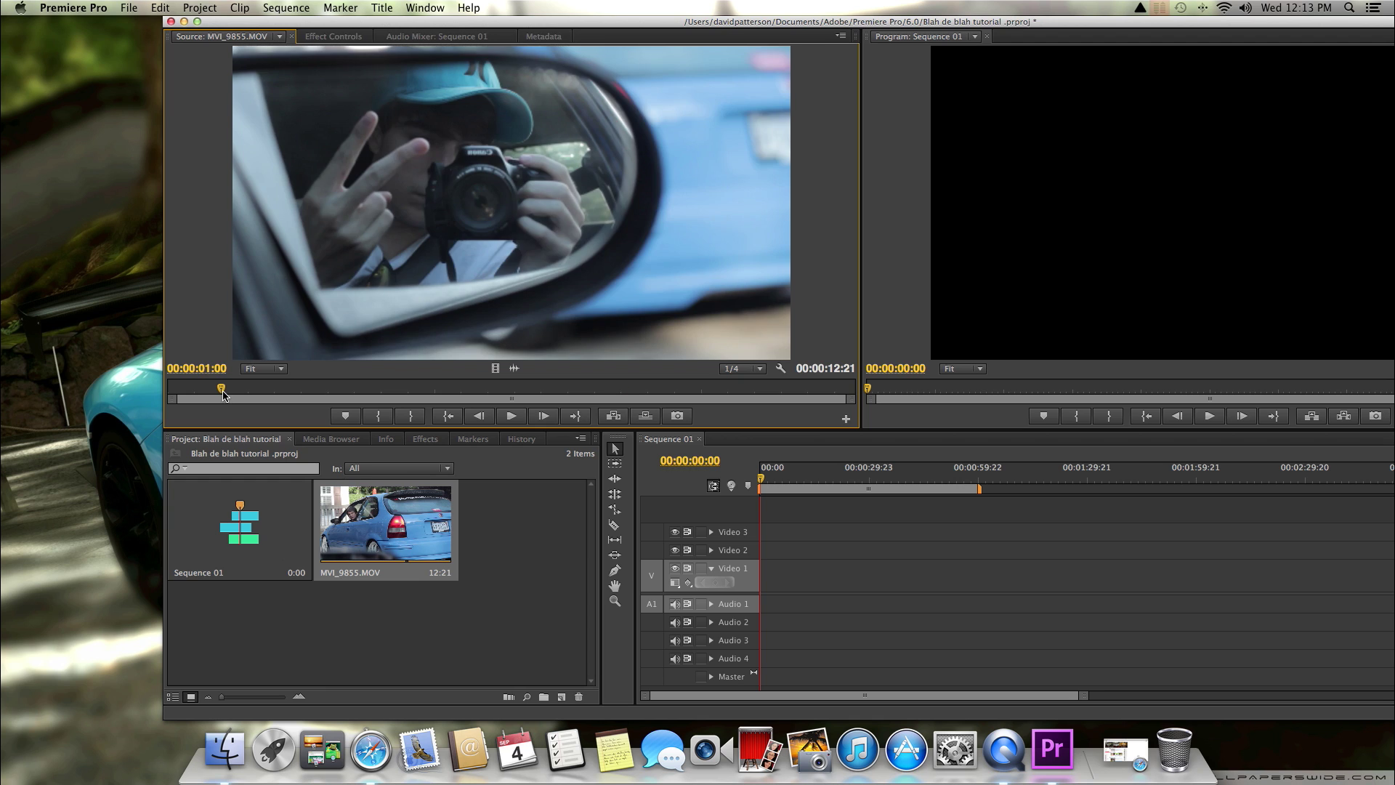
pyautogui.moveTo(223, 392); pyautogui.dragTo(229, 394)
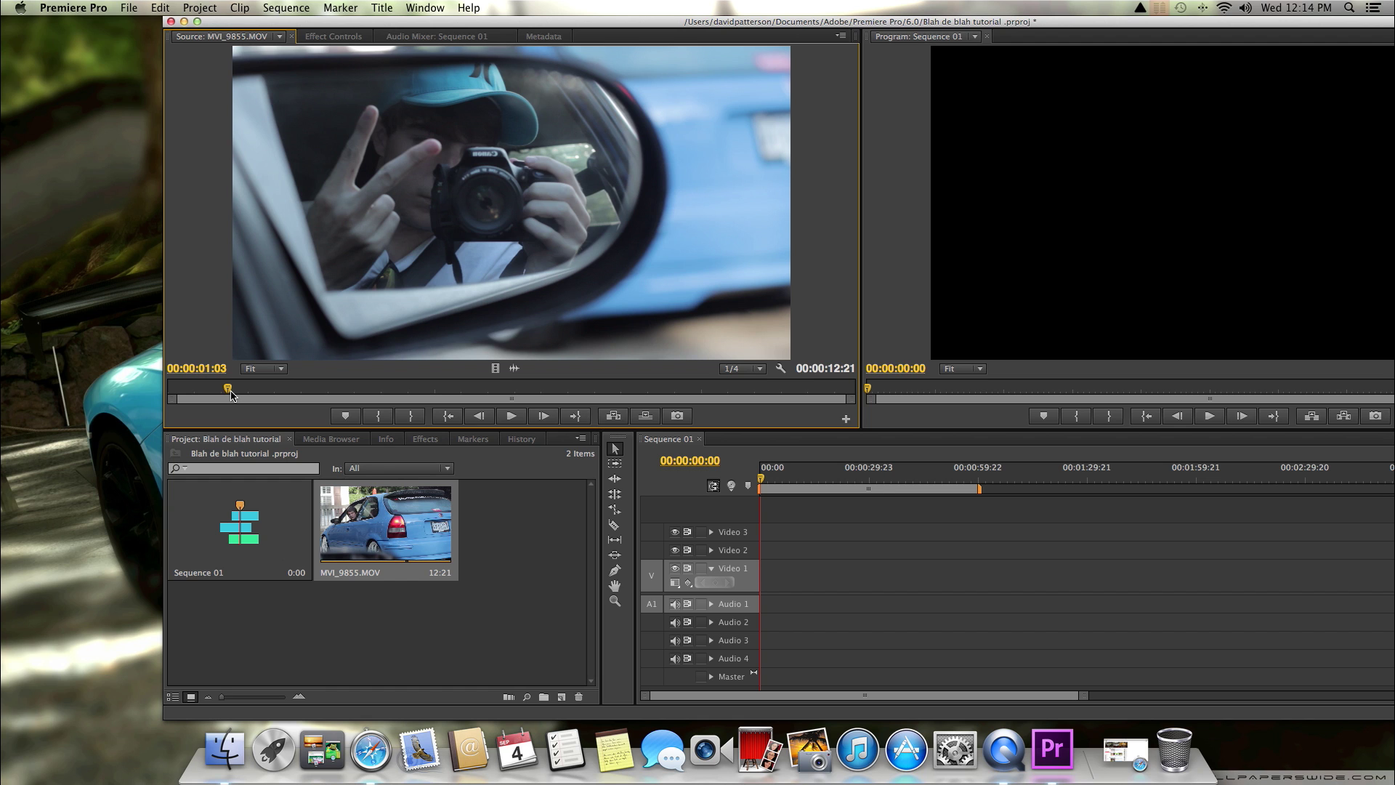
pyautogui.moveTo(227, 392); pyautogui.dragTo(200, 392)
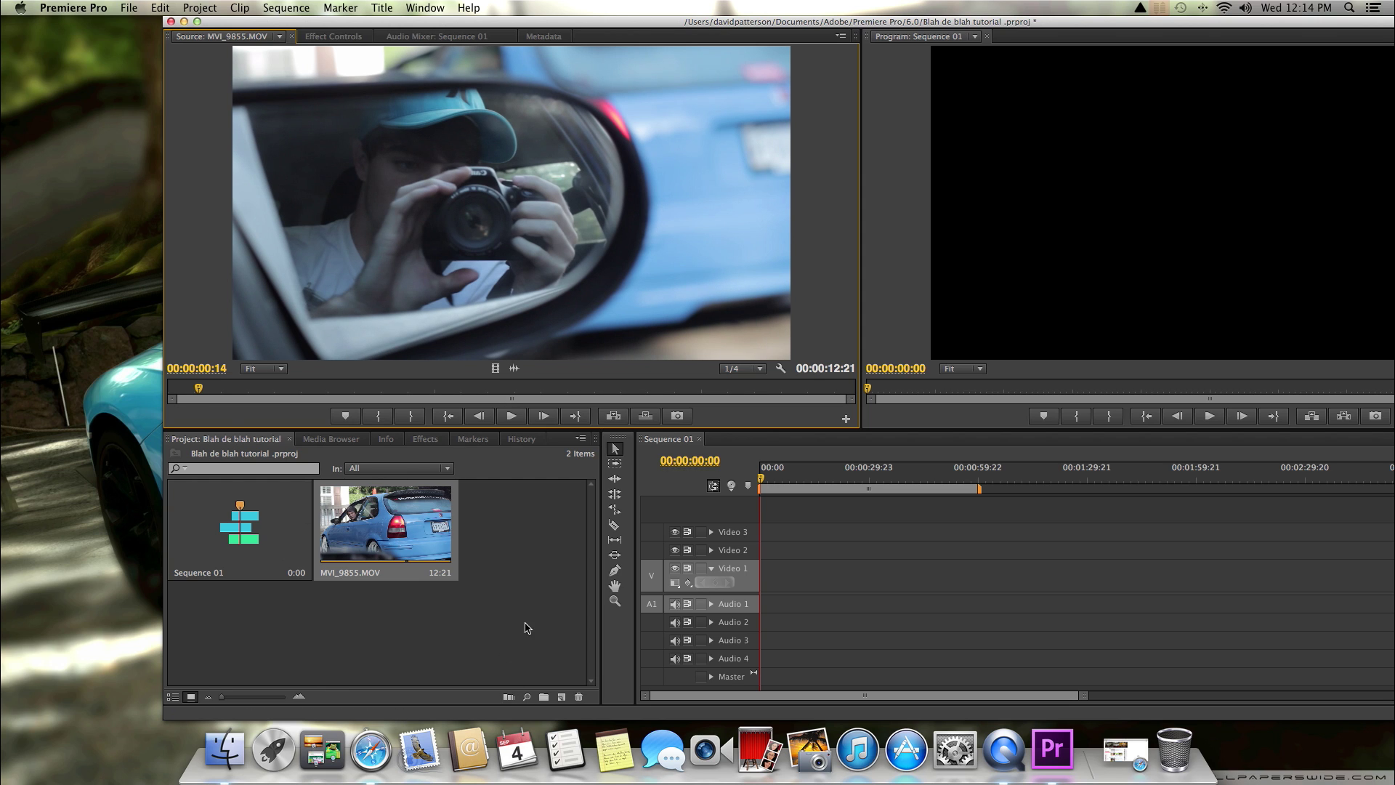
pyautogui.press('i')
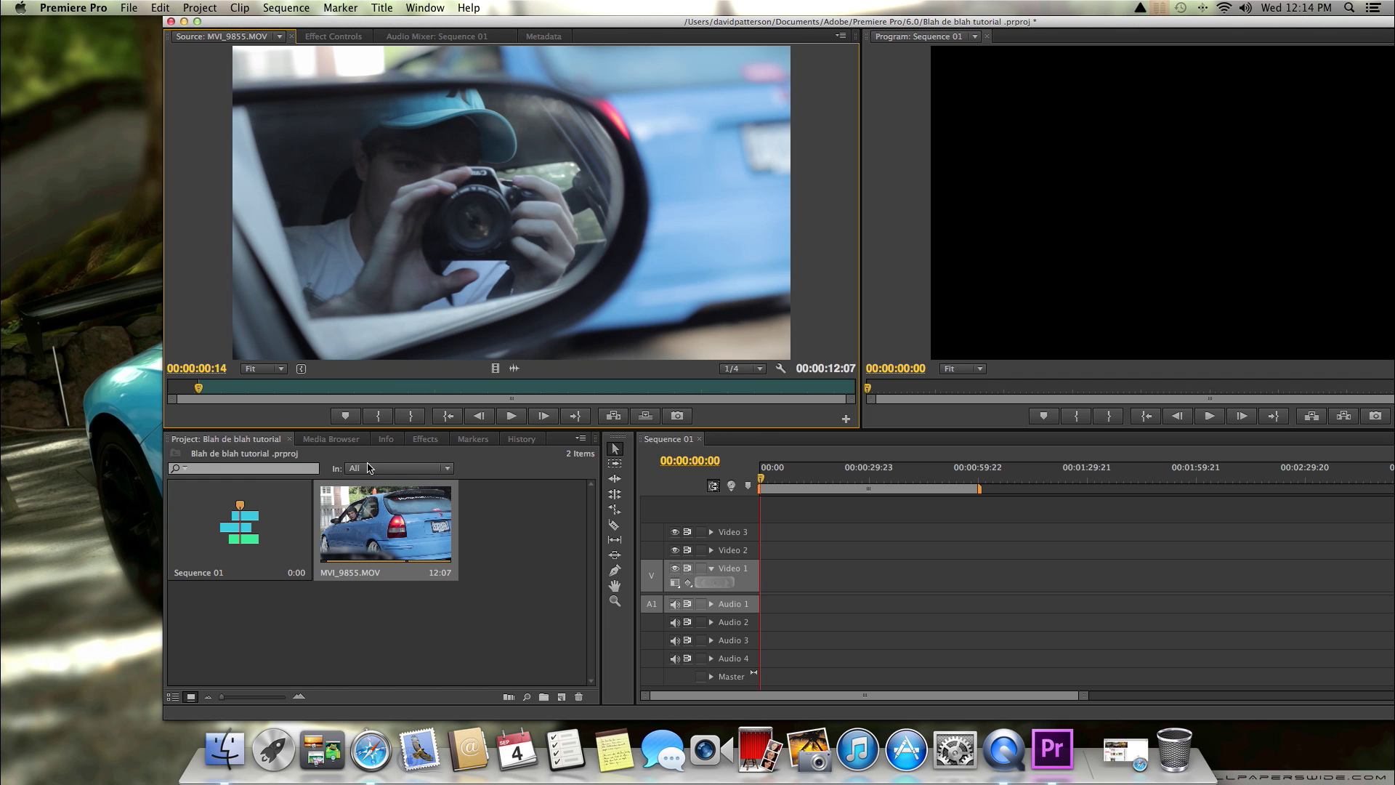
# Play on and set the Out point at 00:00:02:19, giving a 2:06 clip.
pyautogui.press('space')
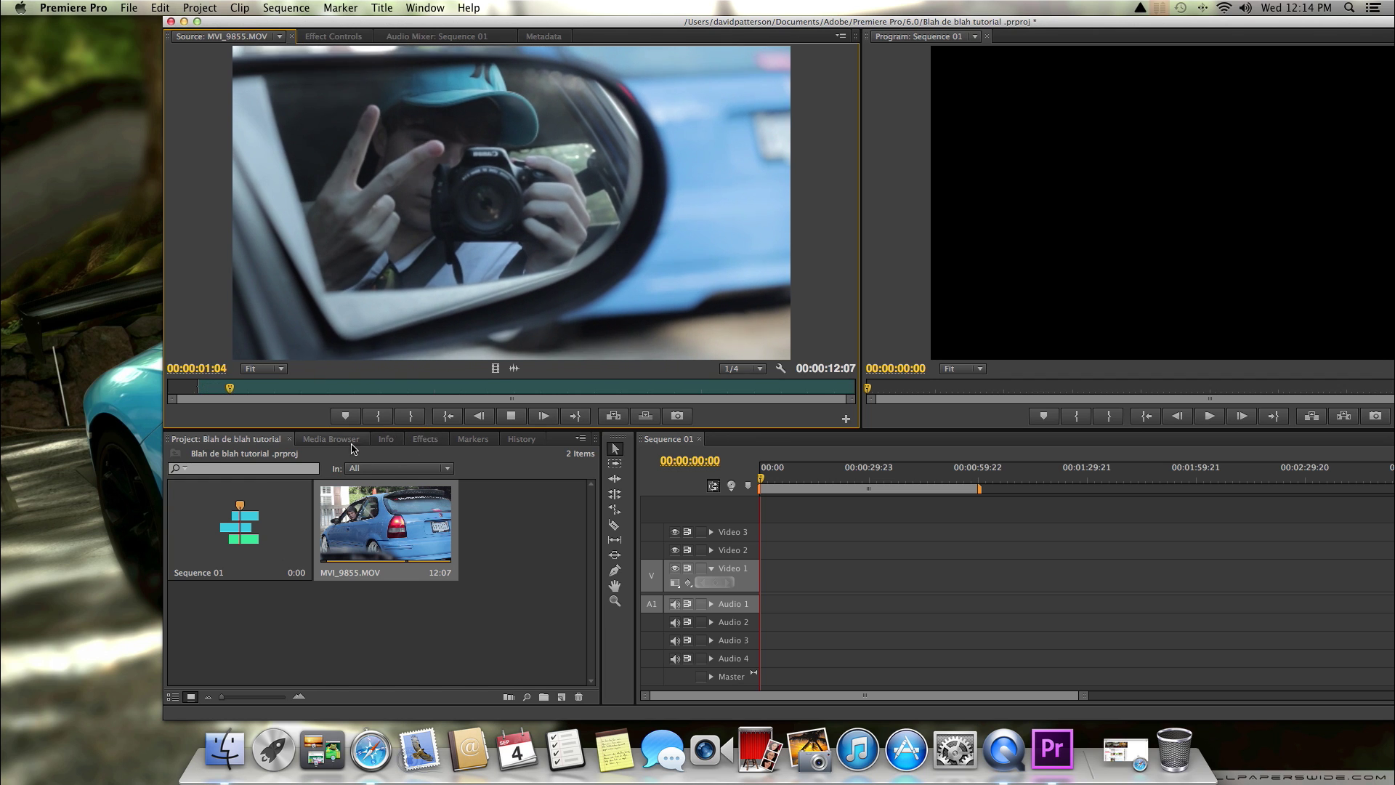
pyautogui.press('space')
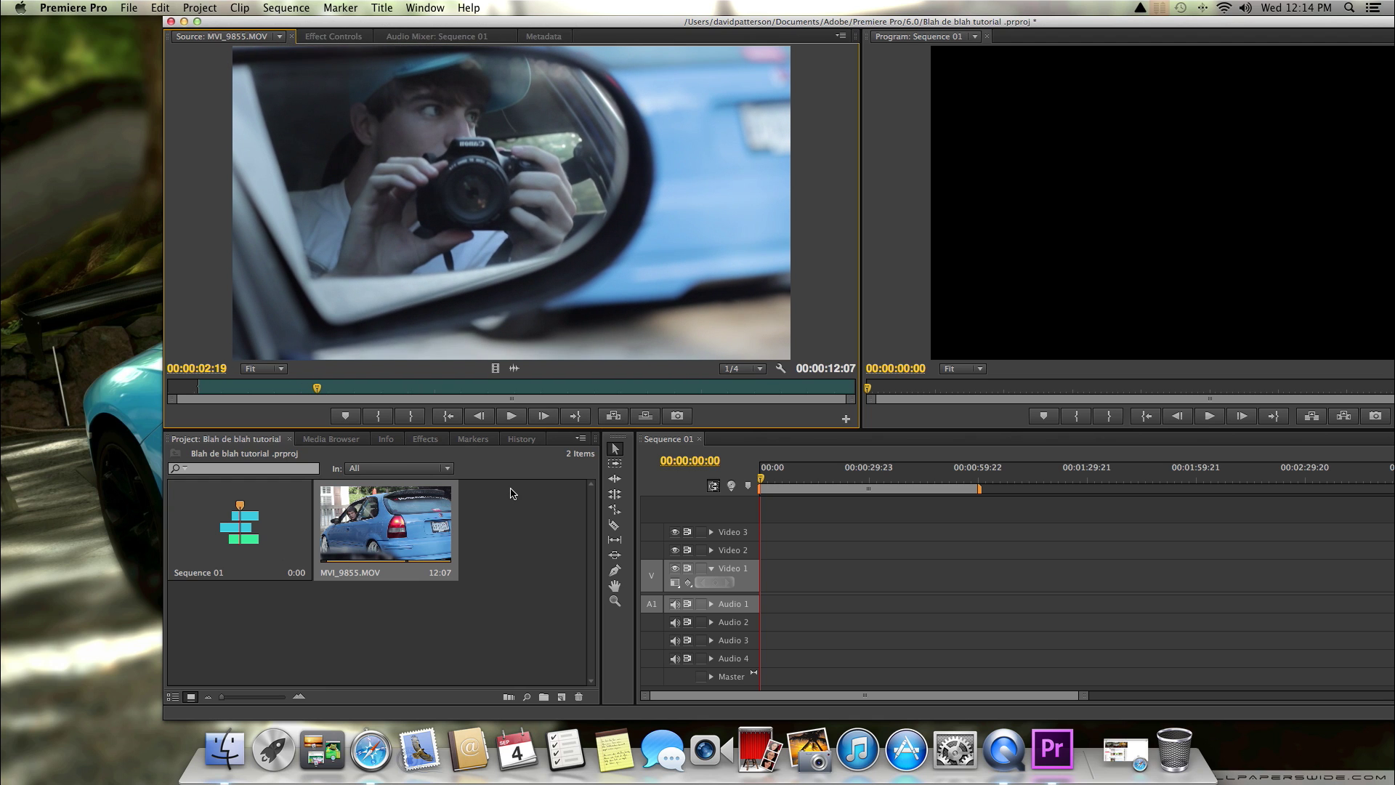
pyautogui.press('o')
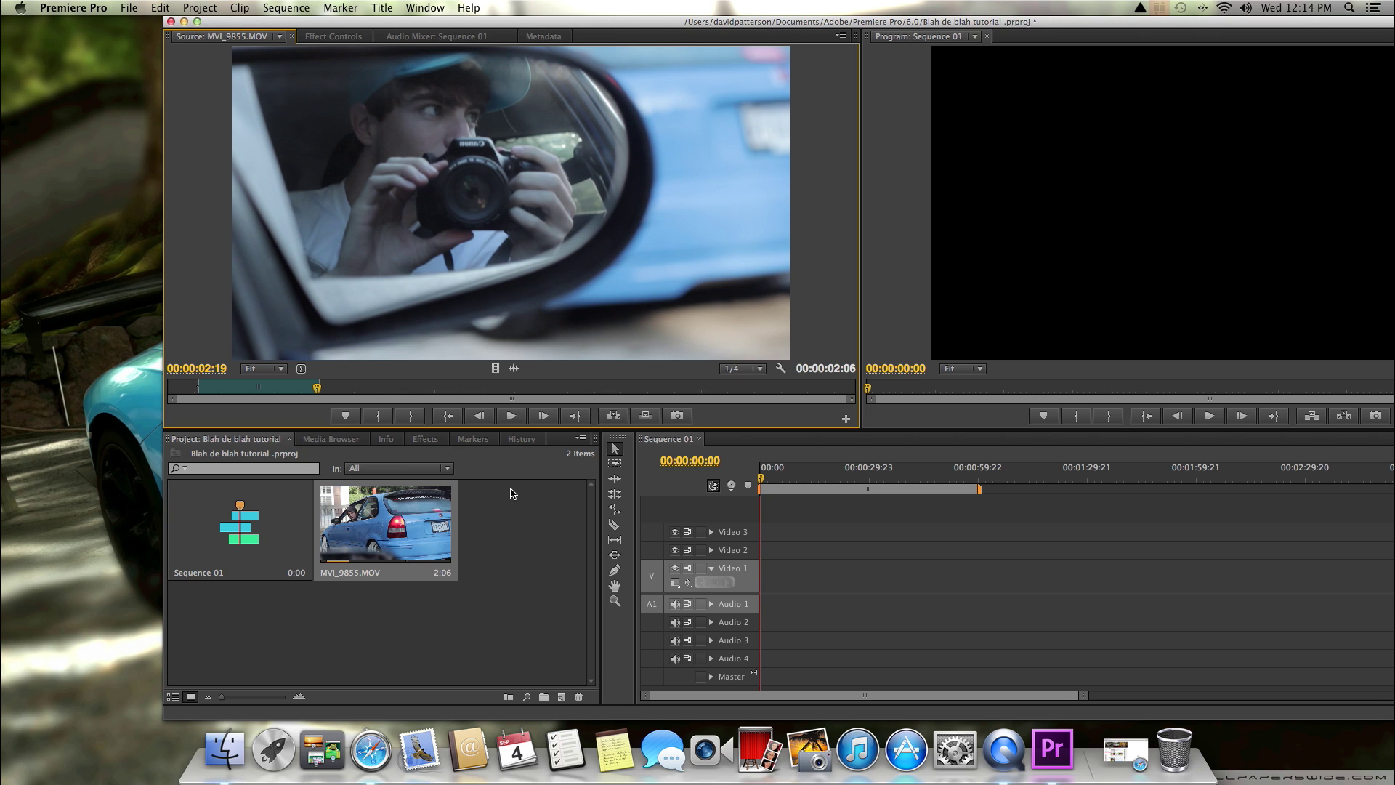
pyautogui.doubleClick(776, 21)
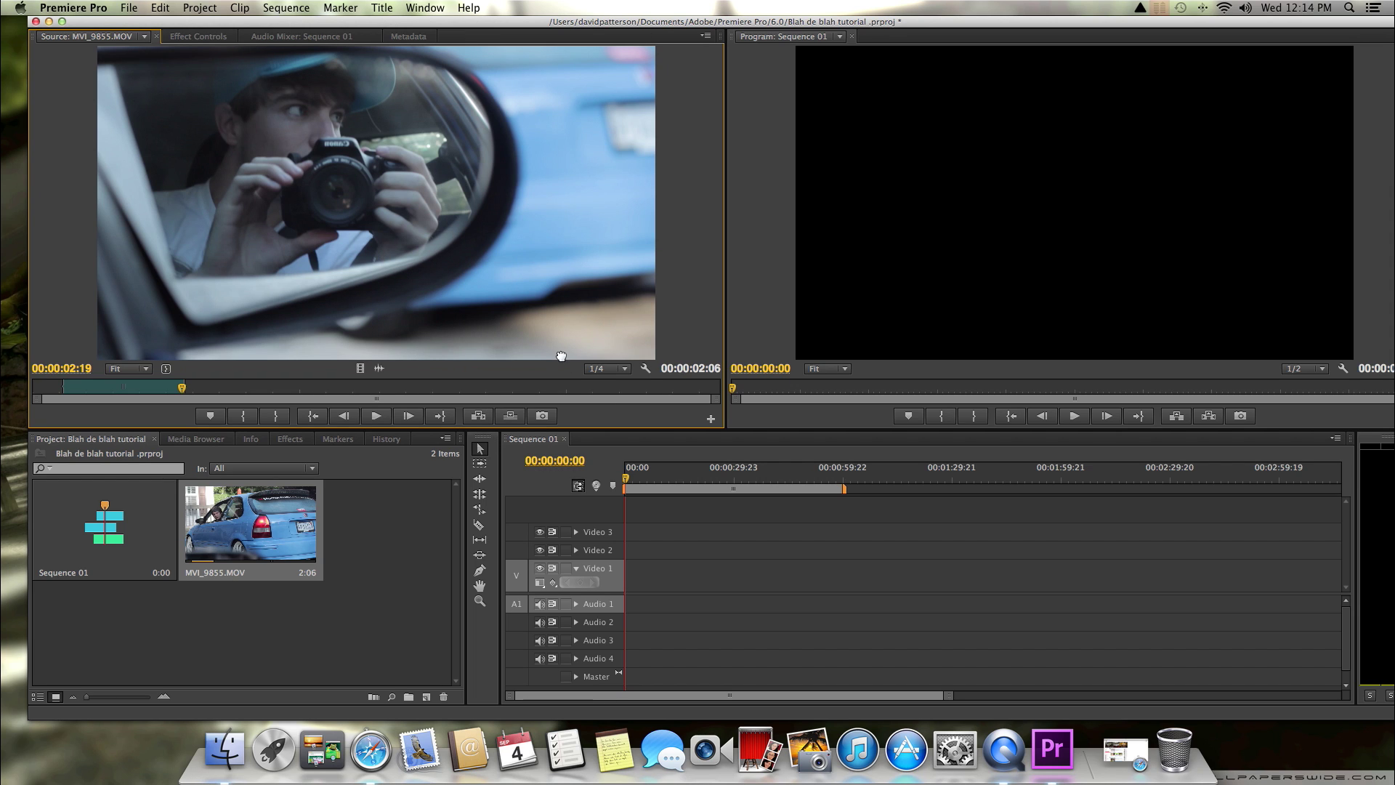
# Drag the trimmed clip to the start of Sequence 01 and change sequence settings to match it.
pyautogui.moveTo(561, 356); pyautogui.dragTo(632, 574)
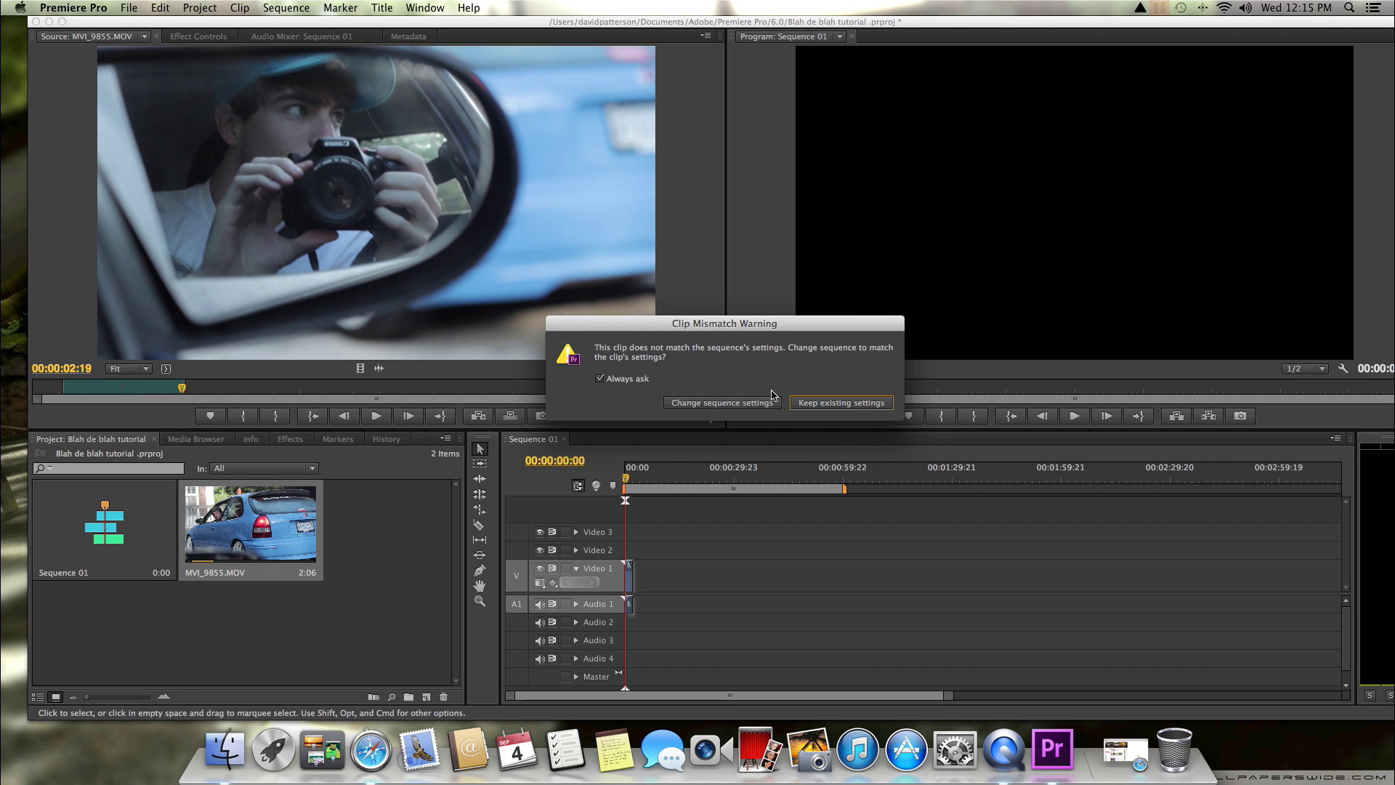
pyautogui.click(722, 403)
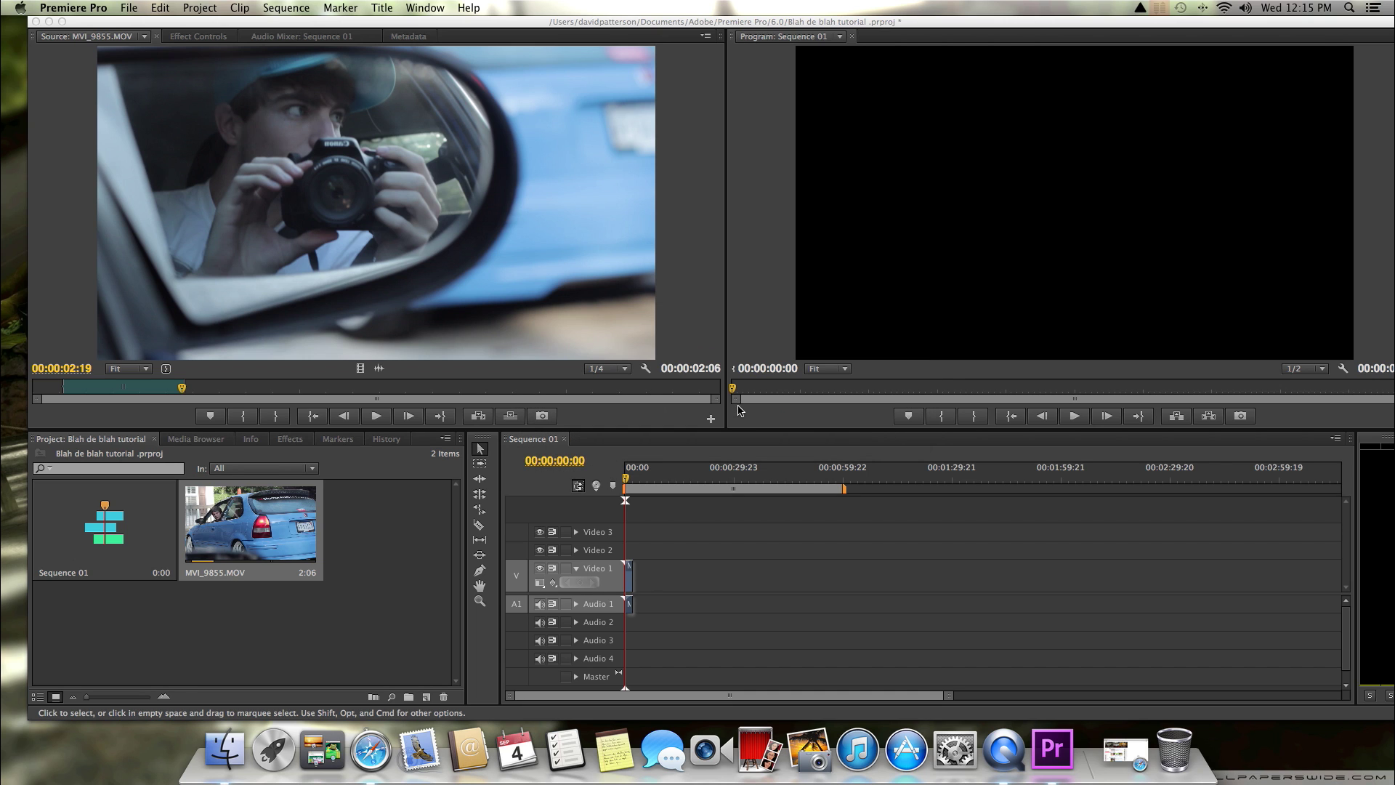
# Extend the work area, play back, then delete MVI_9855.MOV from Sequence 01.
pyautogui.moveTo(947, 701); pyautogui.dragTo(791, 696)
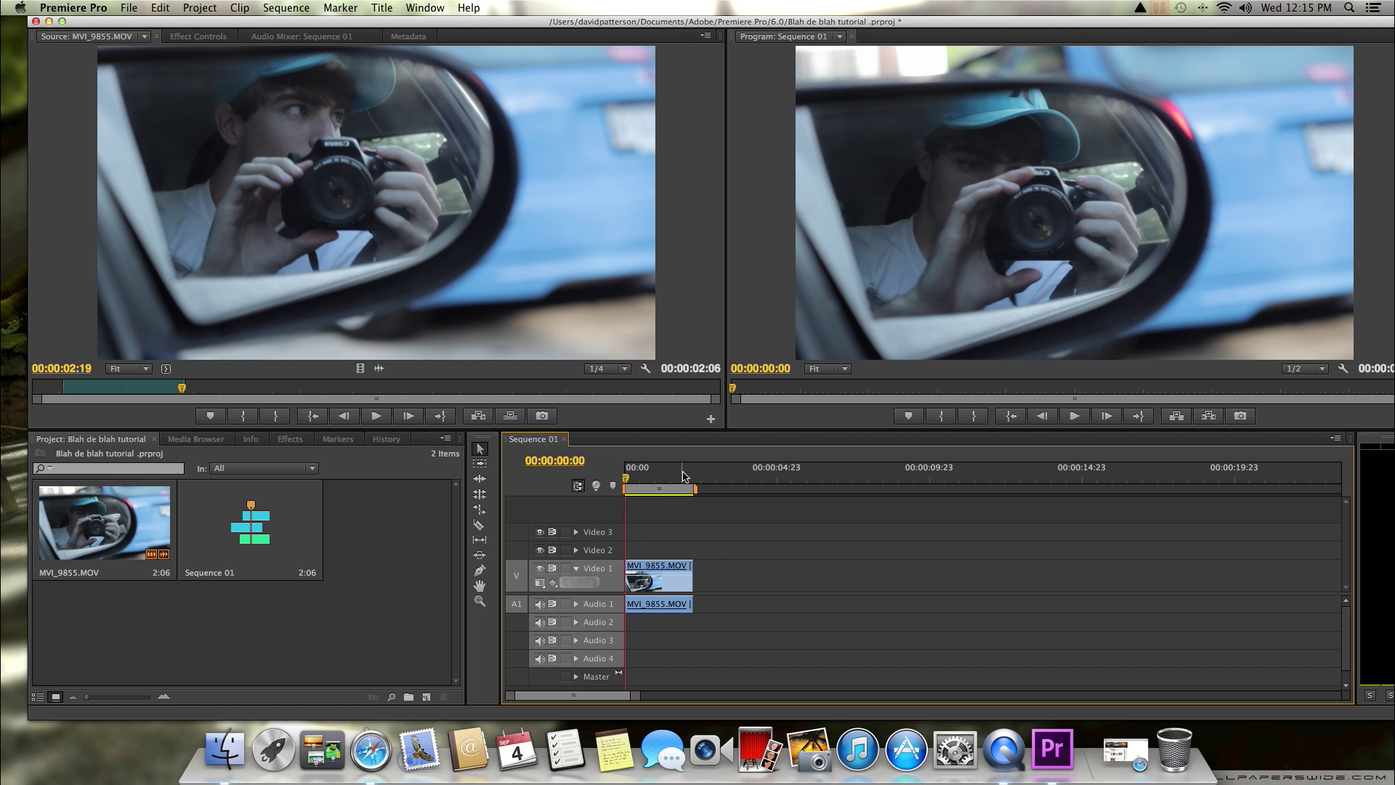
pyautogui.moveTo(695, 488); pyautogui.dragTo(773, 494)
pyautogui.press('space')
pyautogui.click(661, 571)
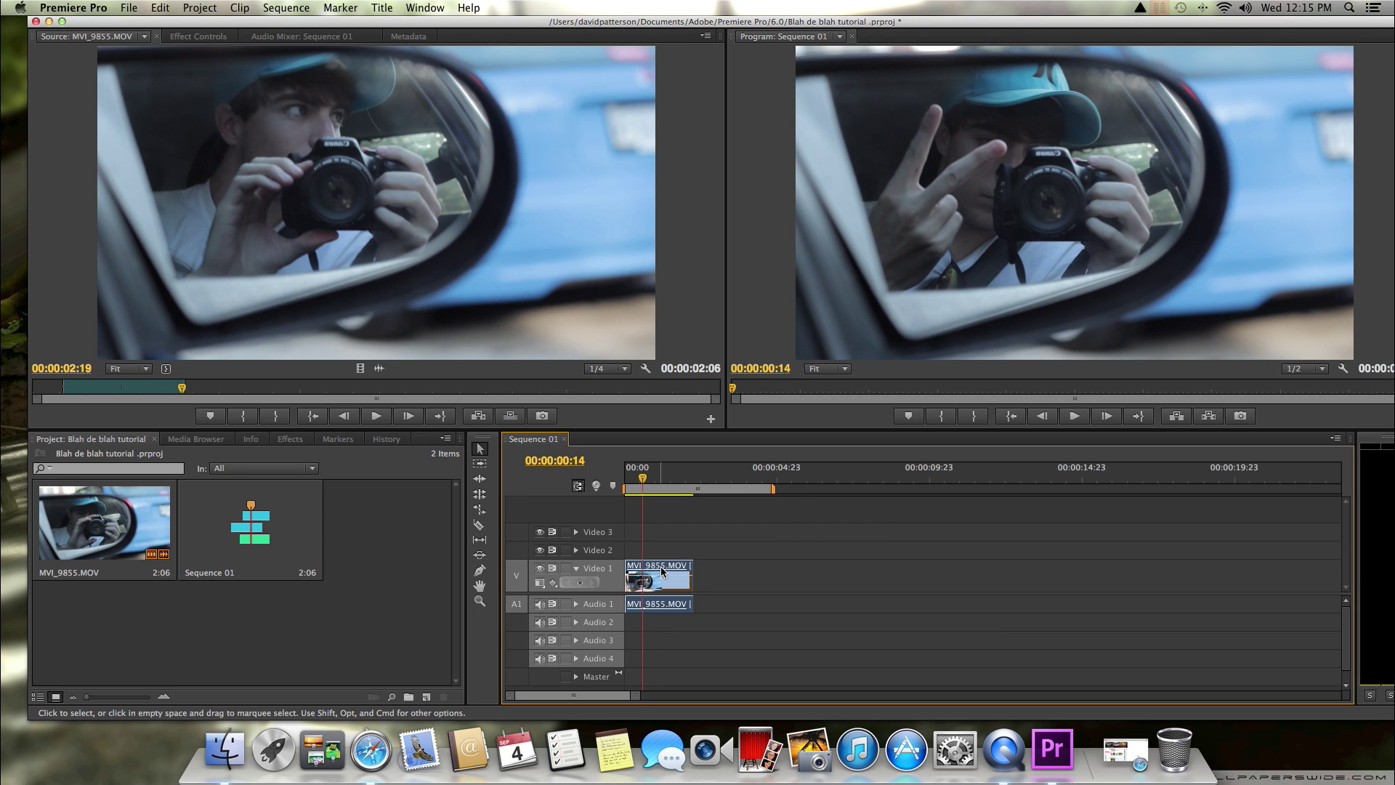
pyautogui.press('Delete')
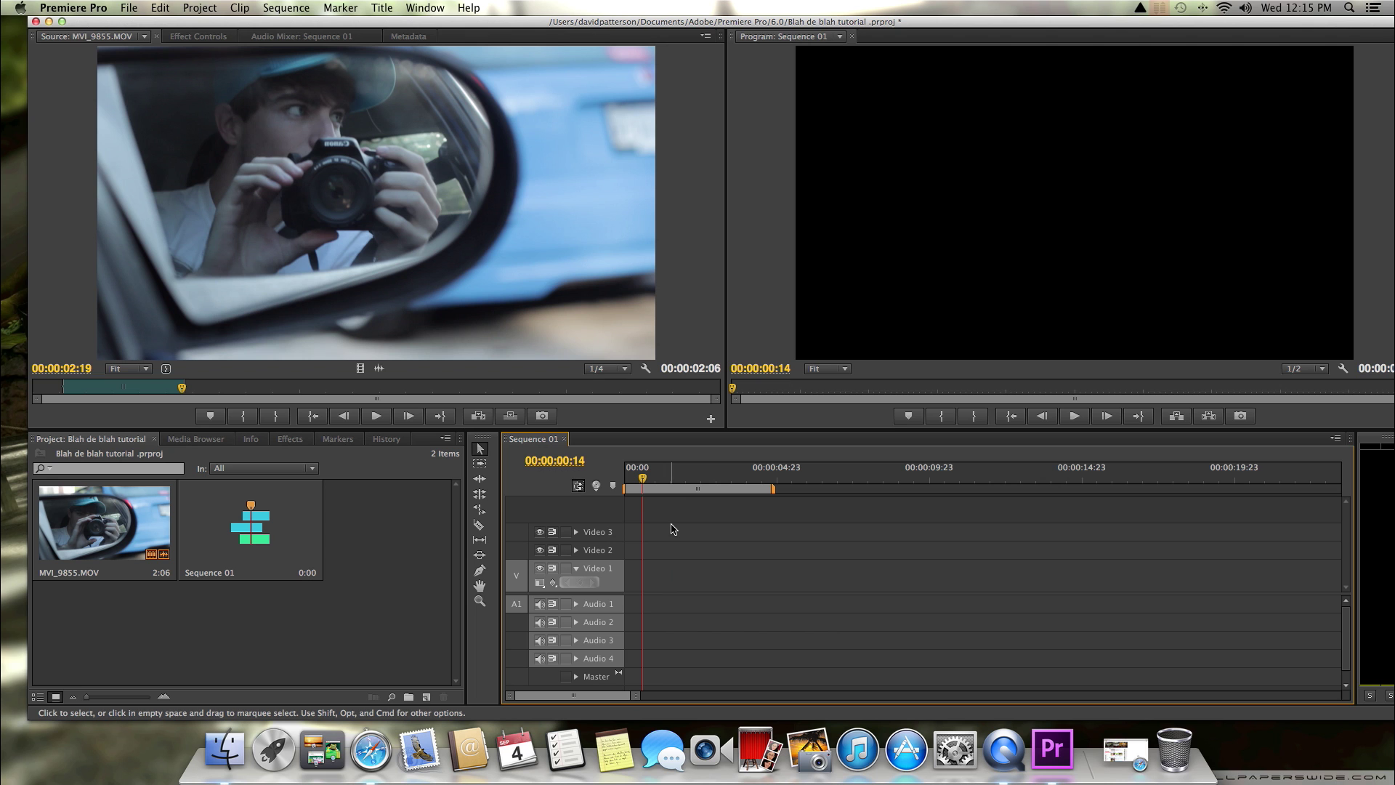
# Browse PATTERSON's Royalty free music for videos folder to FreebieFM/RoyalTrax, then restore YouTube.
pyautogui.click(225, 750)
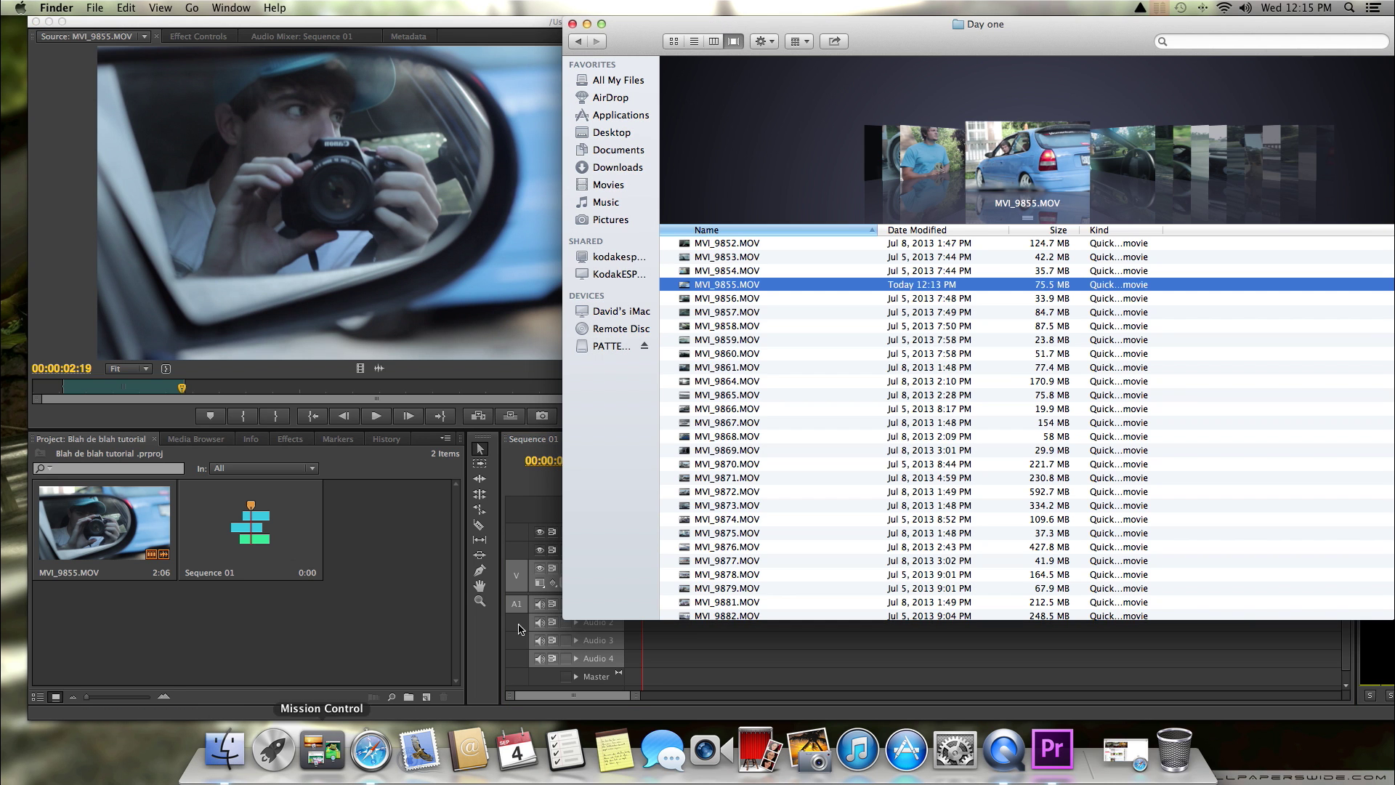
pyautogui.click(592, 345)
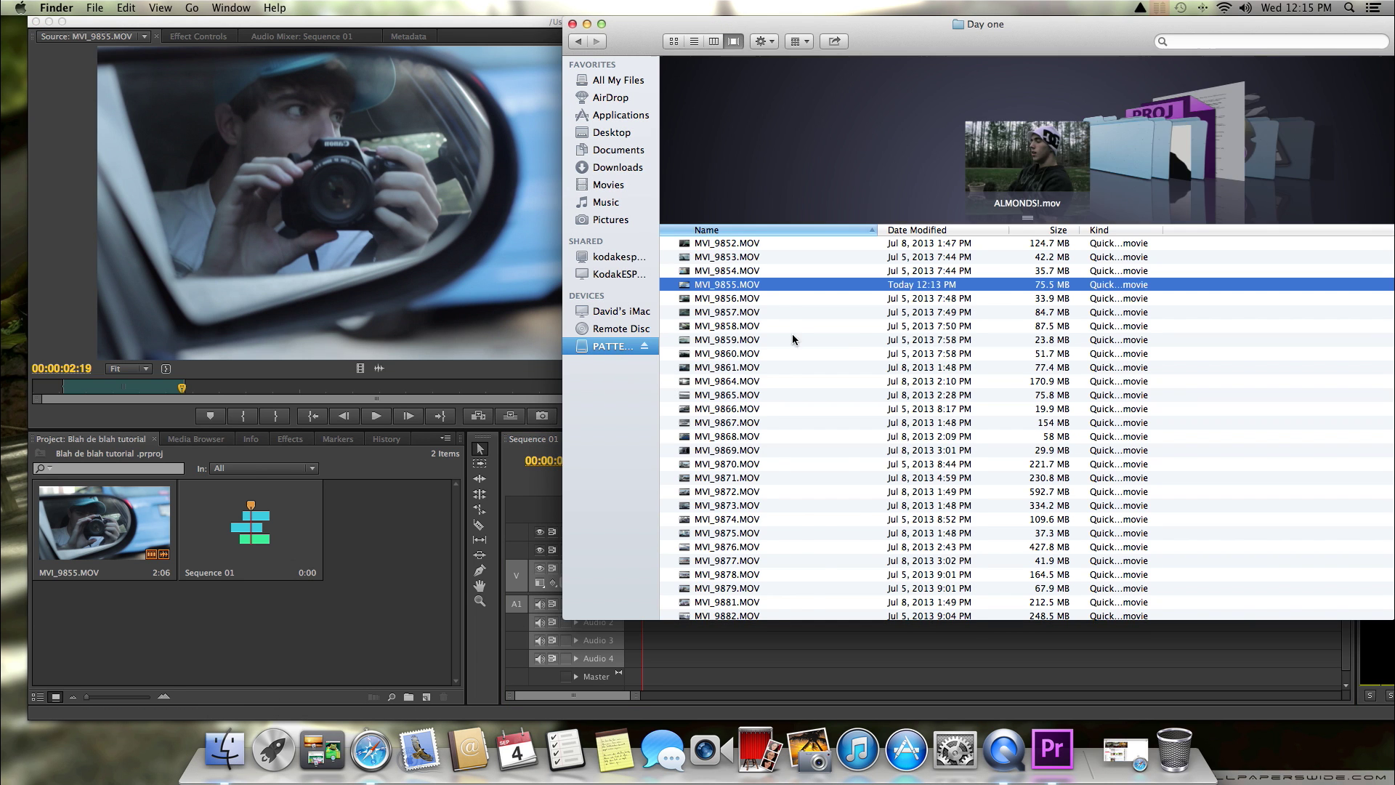
pyautogui.scroll(-10, 764, 413)
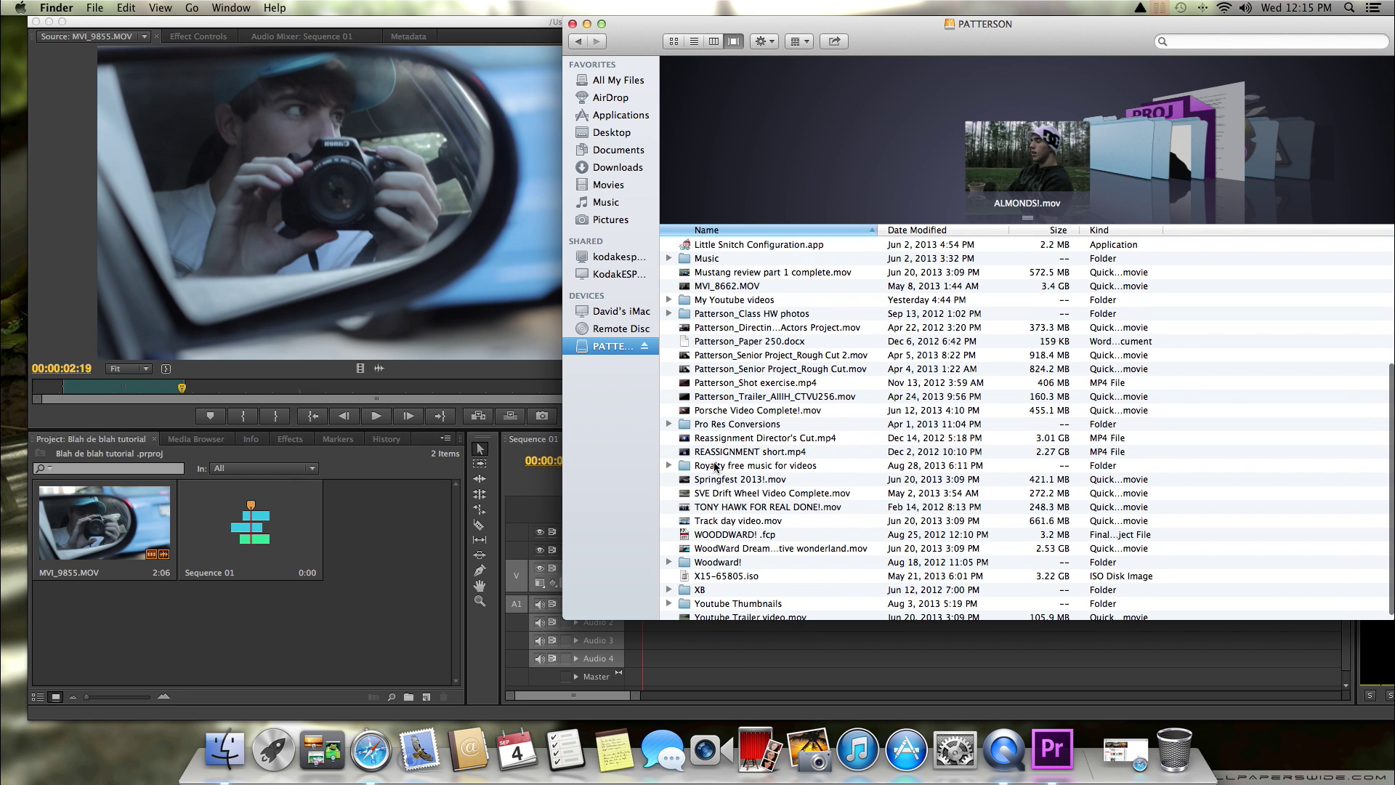
pyautogui.doubleClick(770, 467)
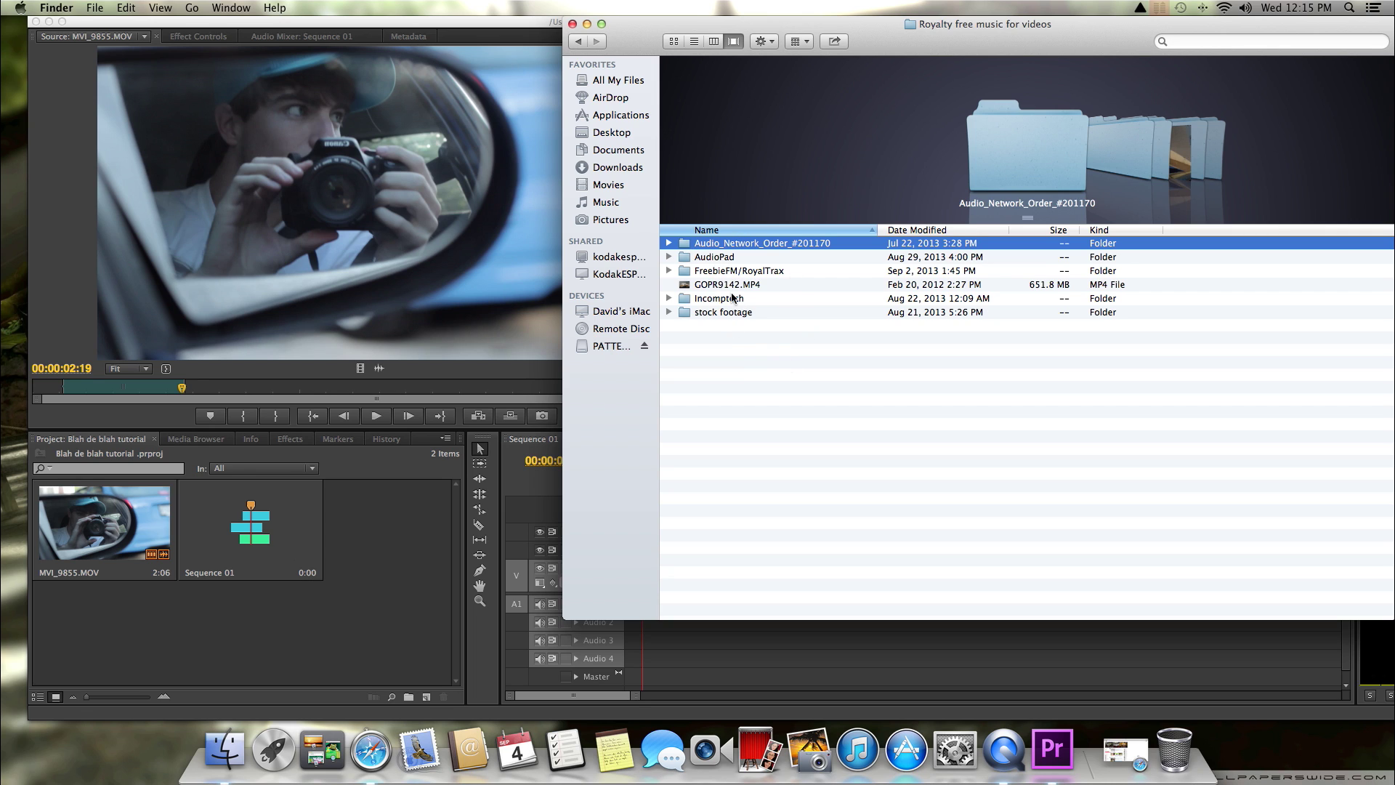
pyautogui.click(756, 363)
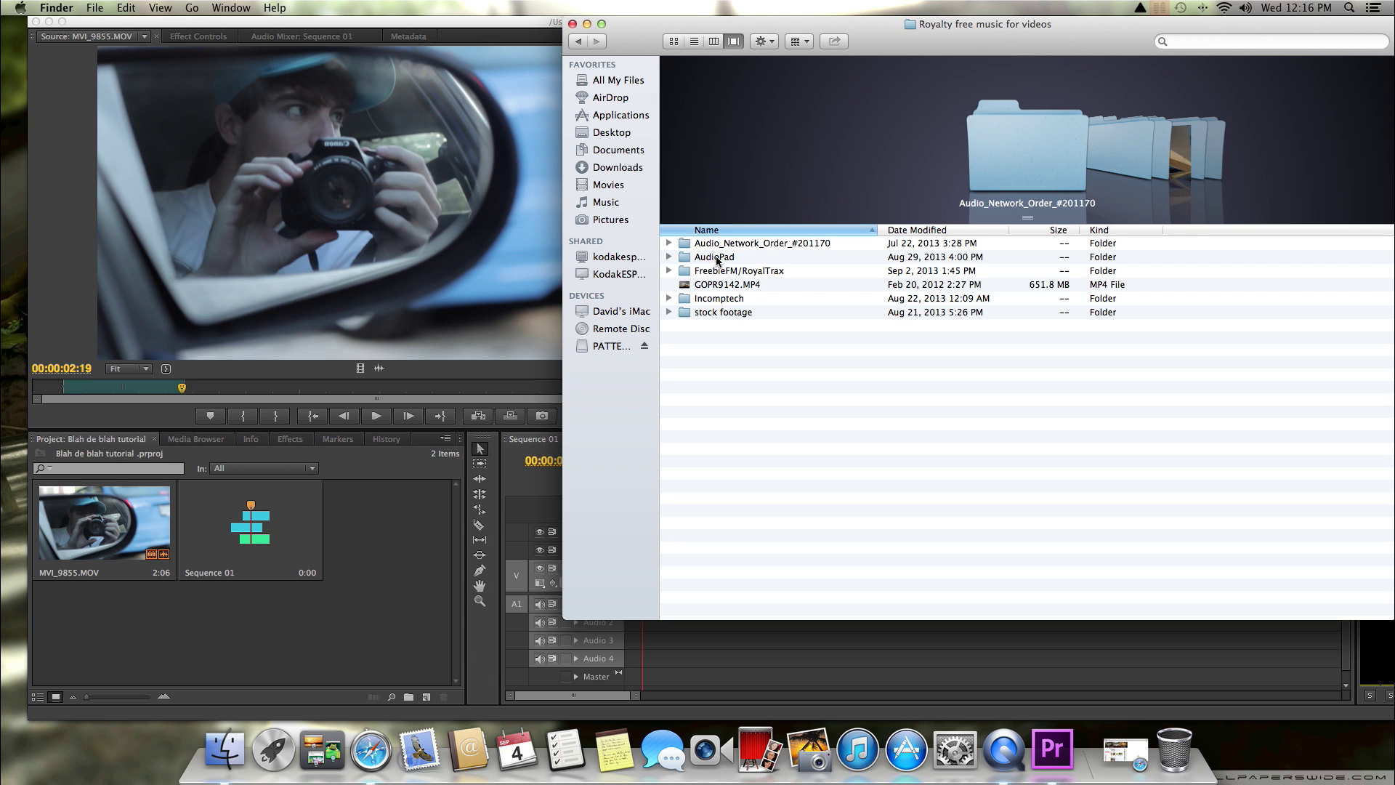
pyautogui.click(744, 259)
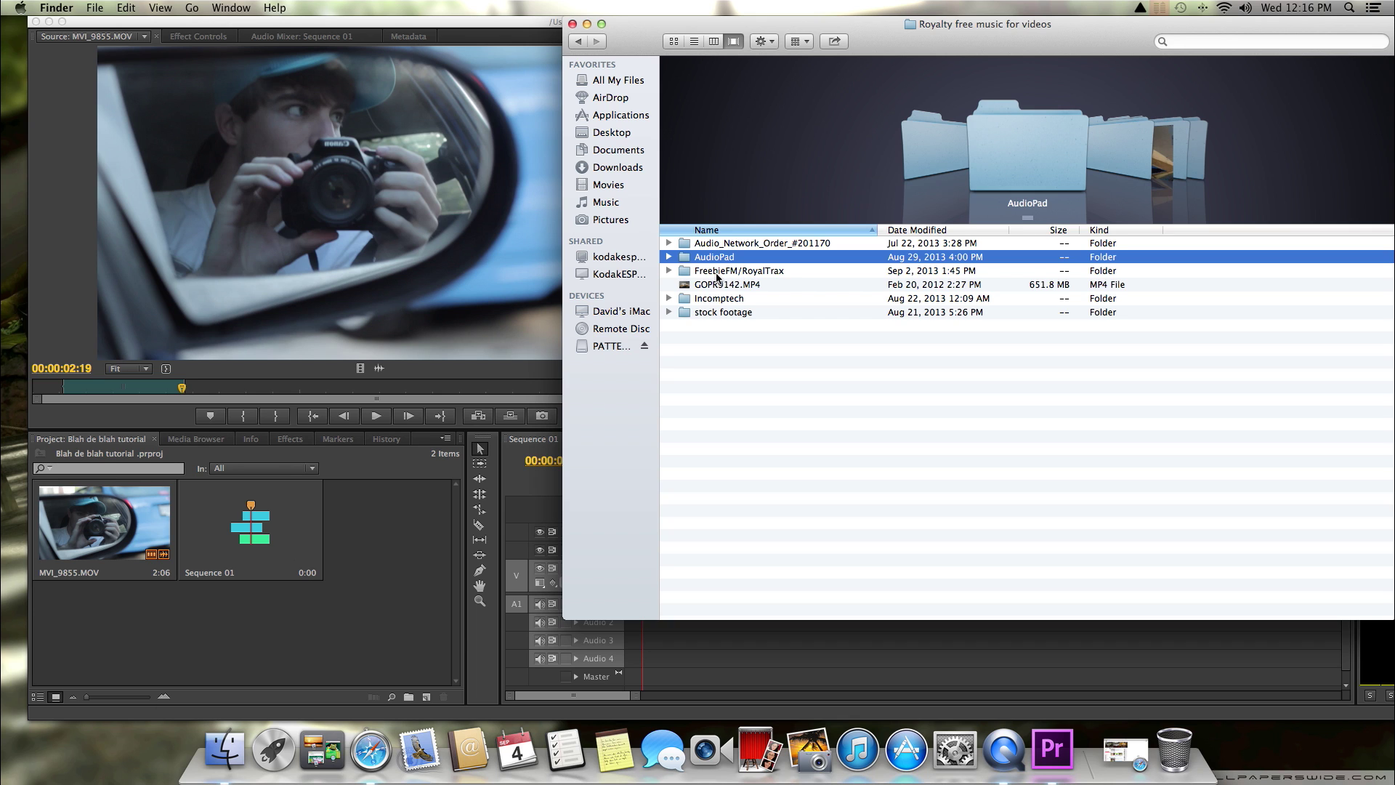
pyautogui.click(717, 272)
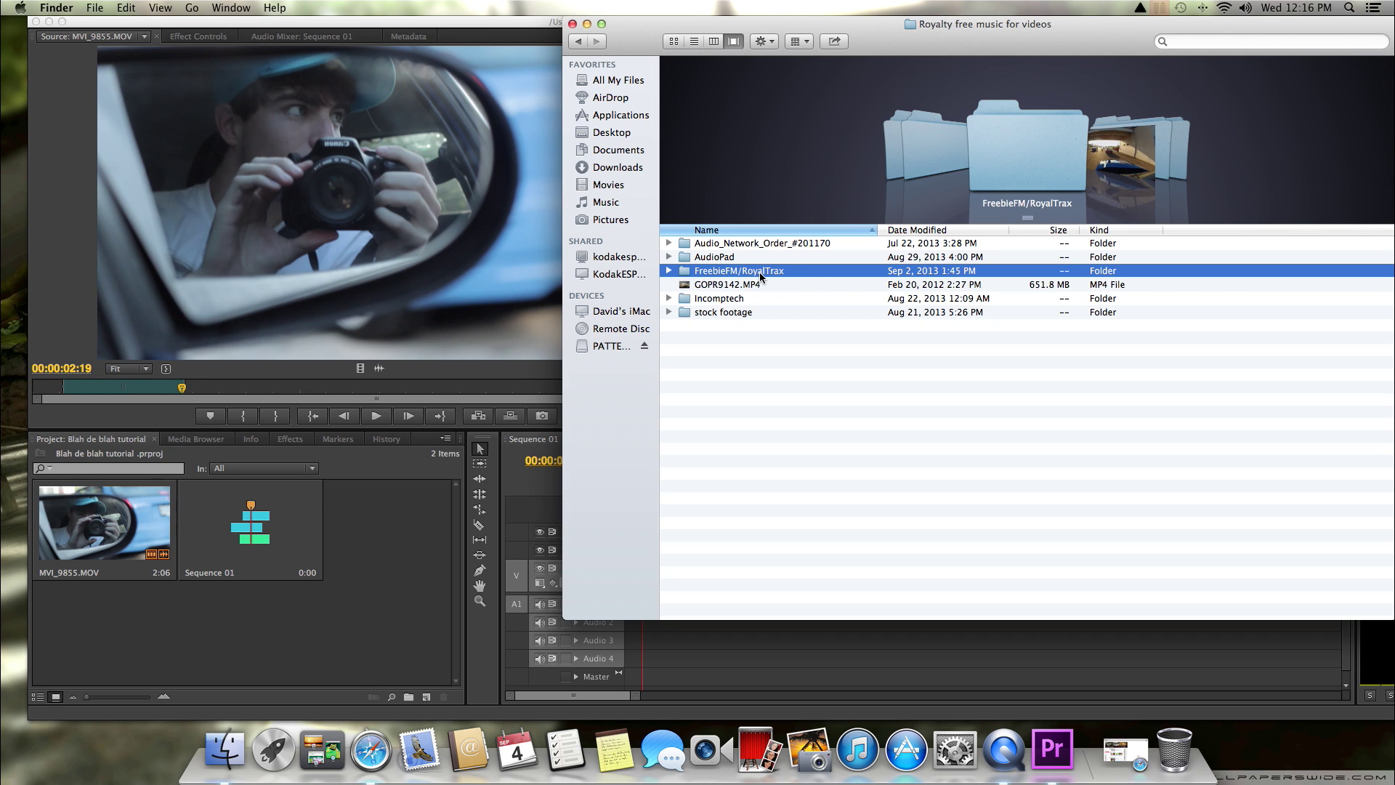
pyautogui.click(1123, 755)
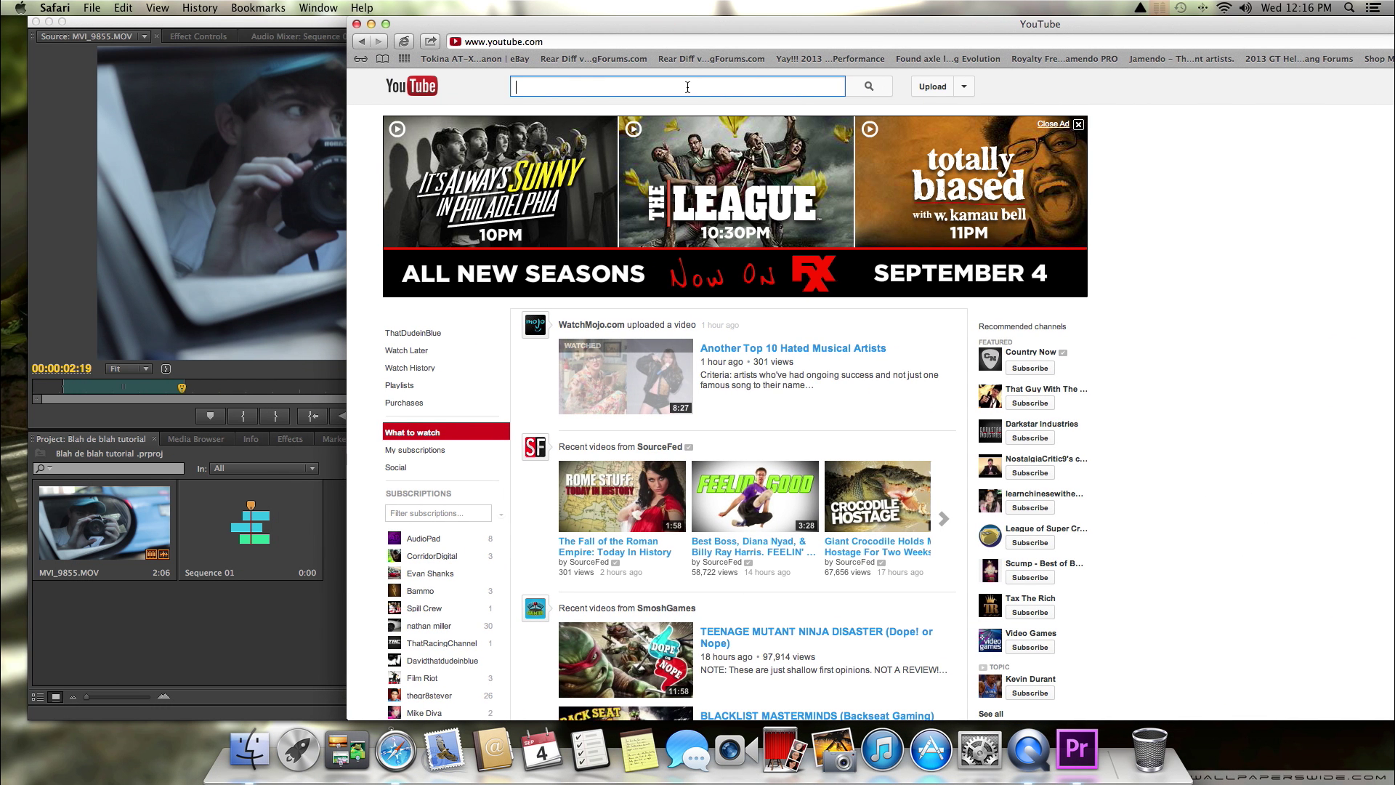
# Search YouTube for RoyalTrax and open the RoyalTrax channel page.
pyautogui.write('RoyalTr')
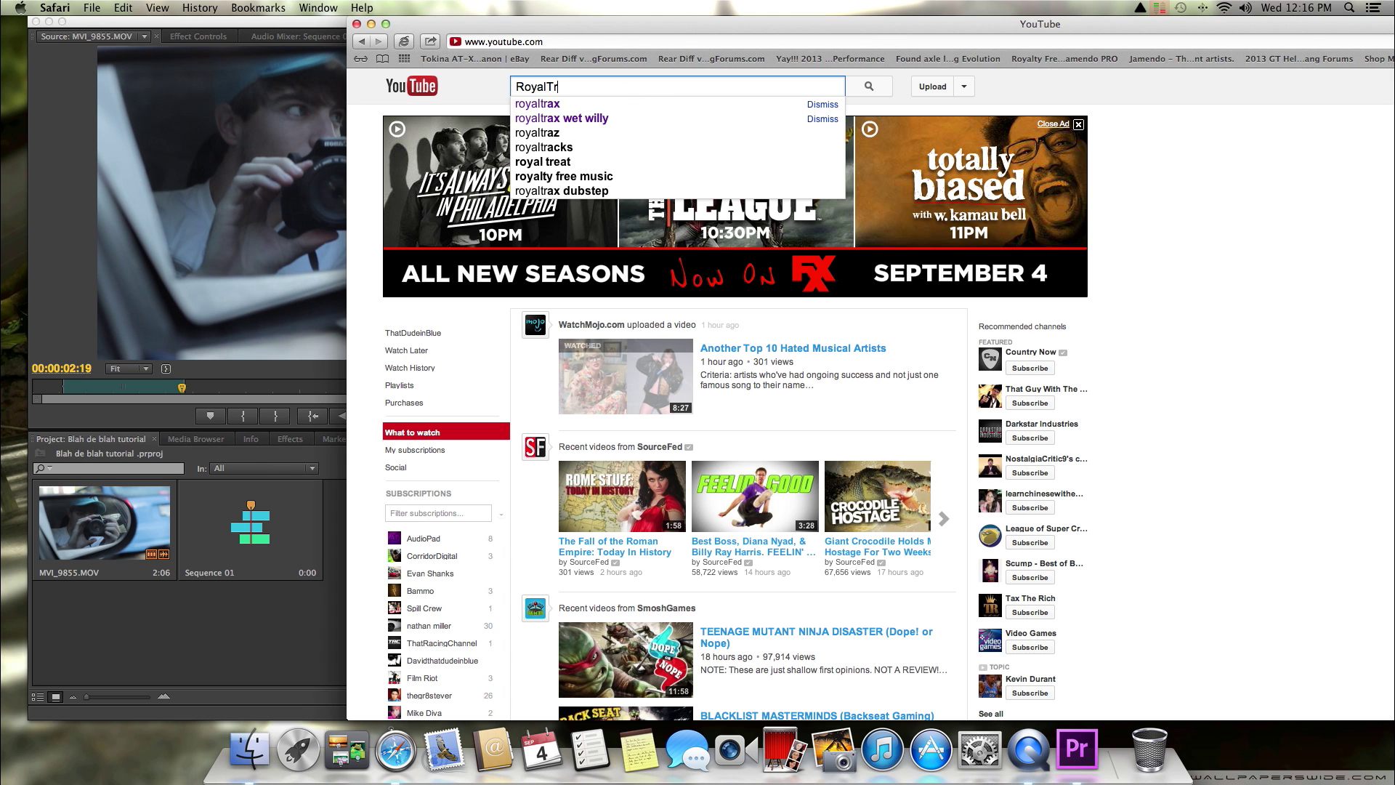
pyautogui.write('ax')
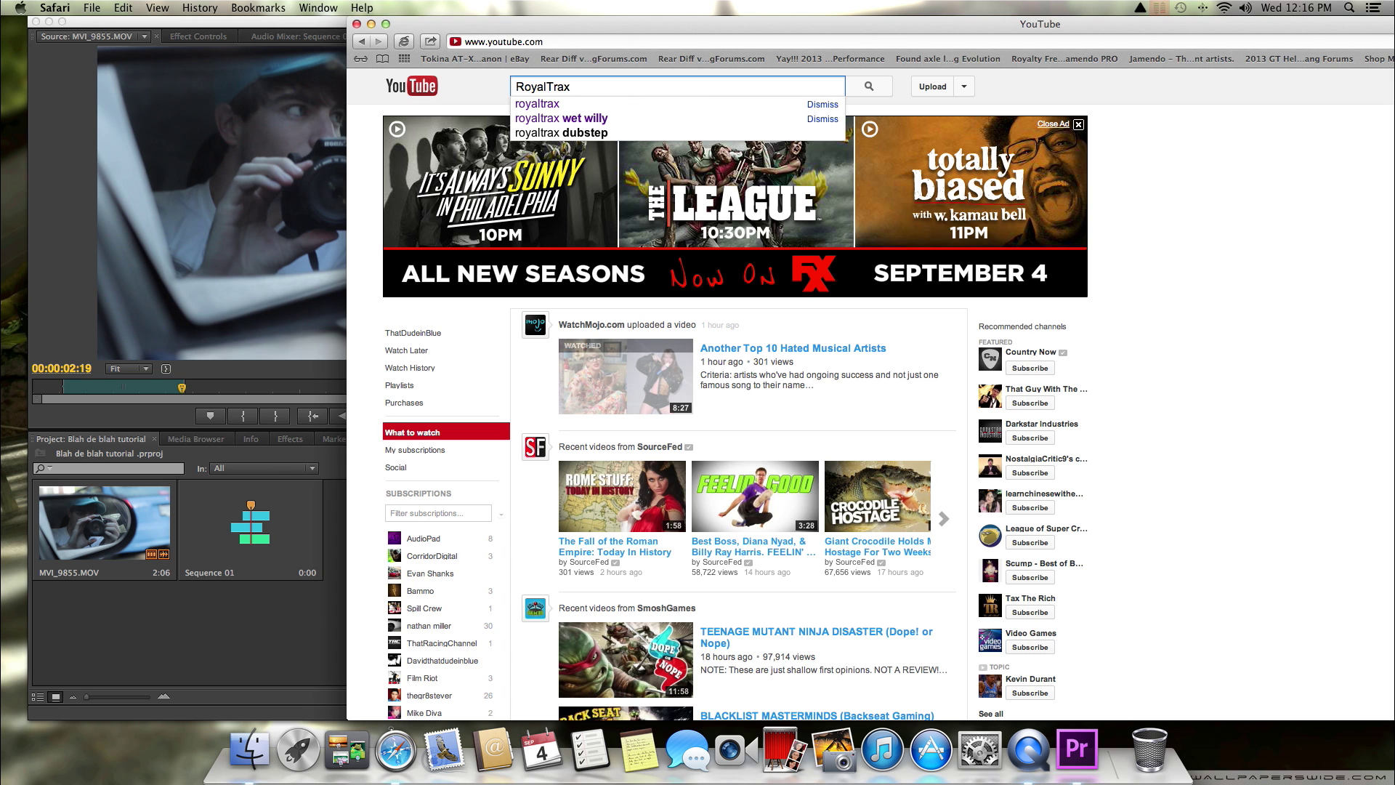
pyautogui.press('Return')
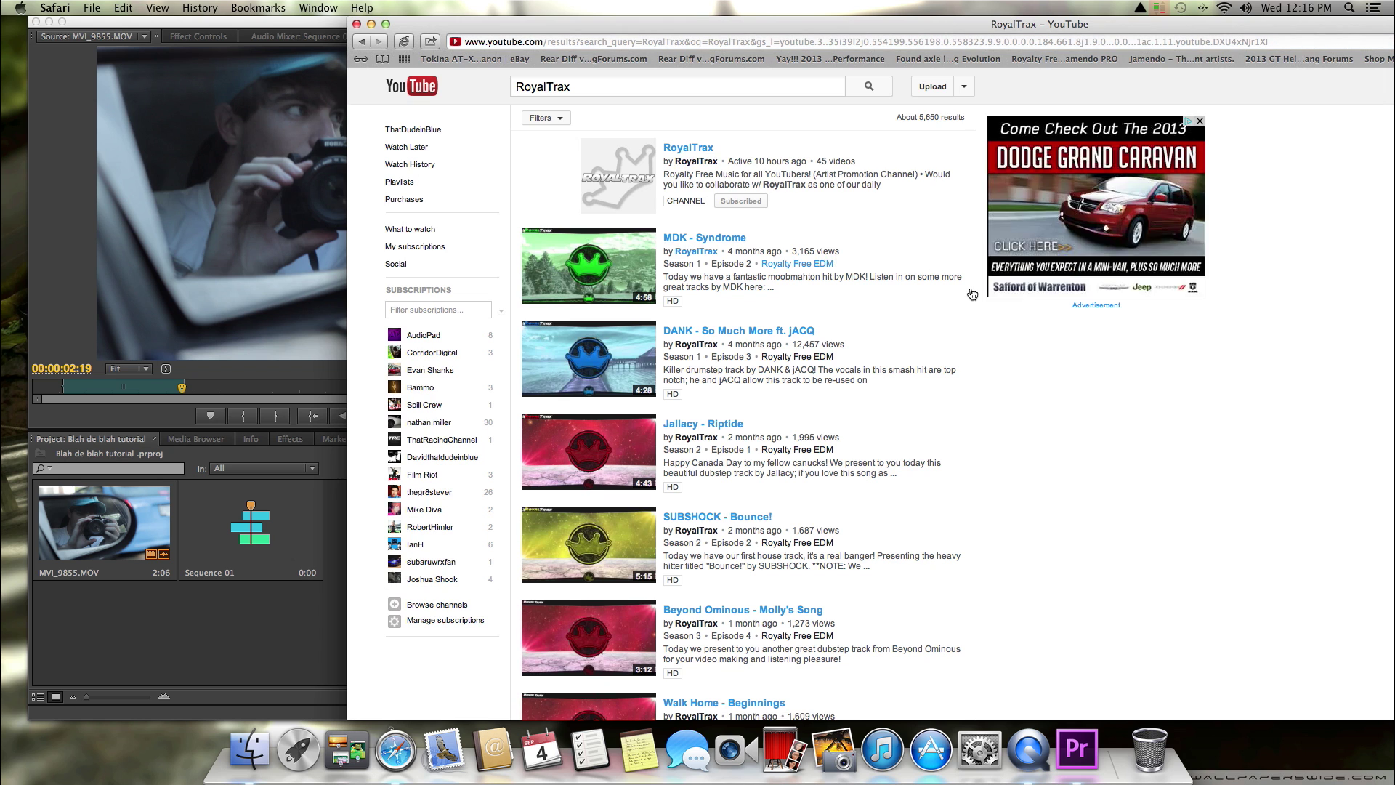
pyautogui.scroll(-10, 972, 293)
pyautogui.scroll(9, 970, 295)
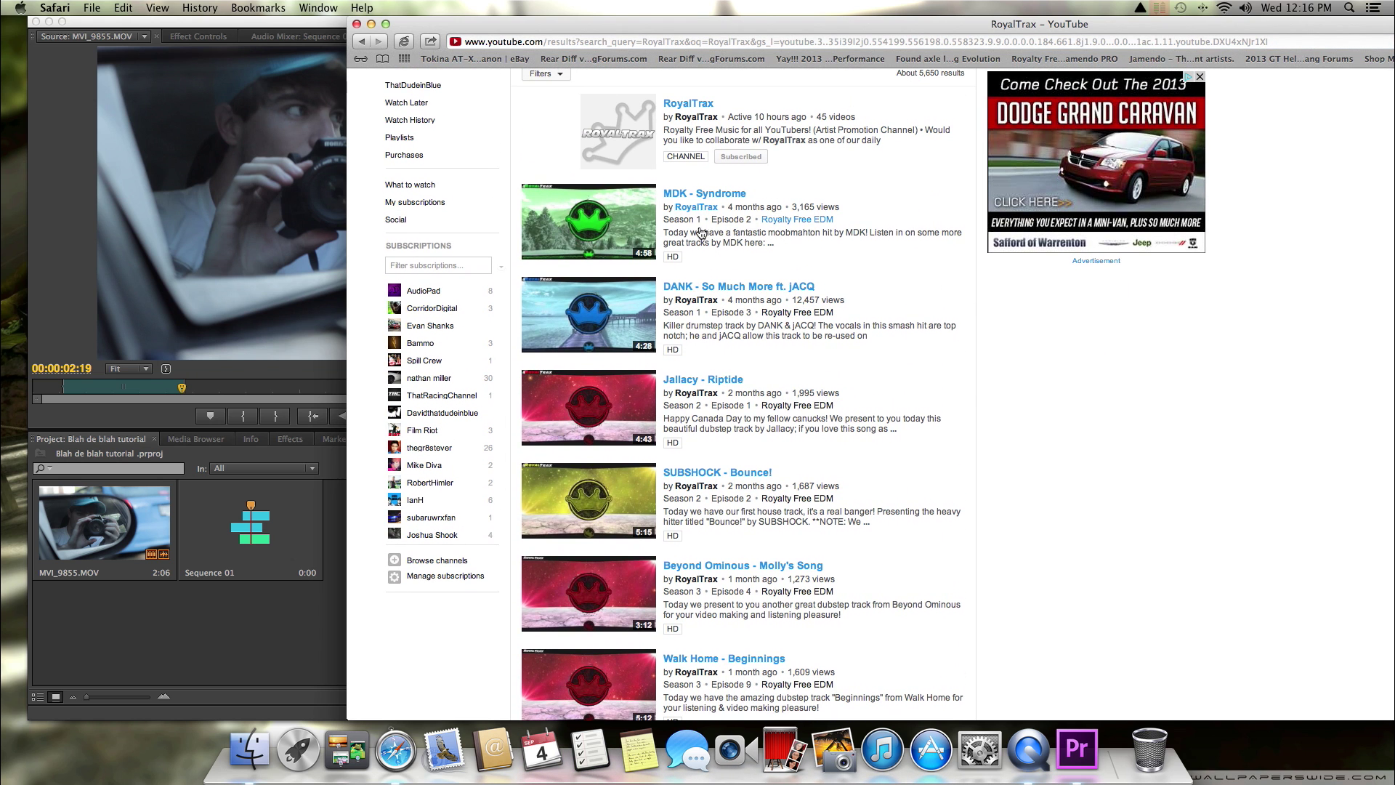
pyautogui.click(696, 208)
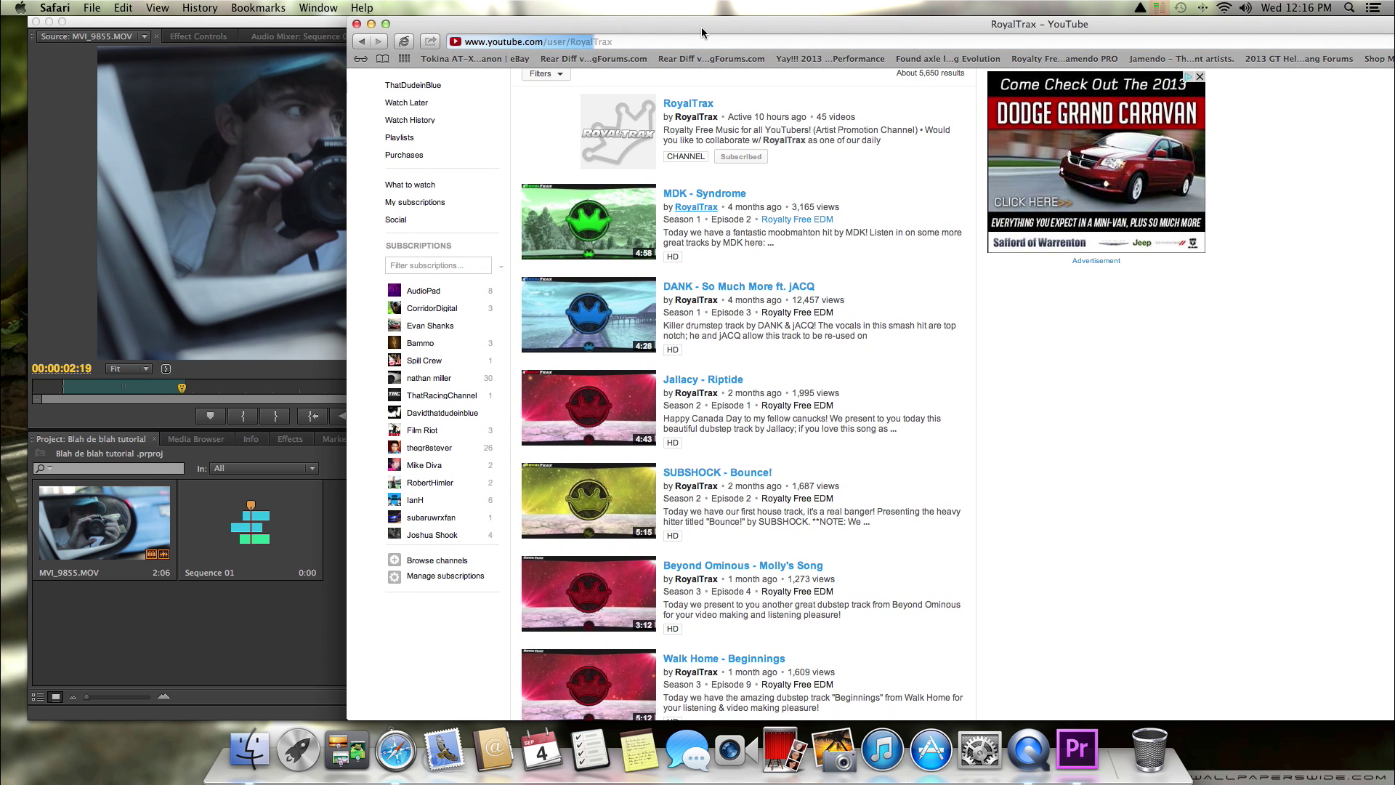
# List and scroll through the RoyalTrax channel's uploaded videos.
pyautogui.moveTo(702, 33); pyautogui.dragTo(553, 33)
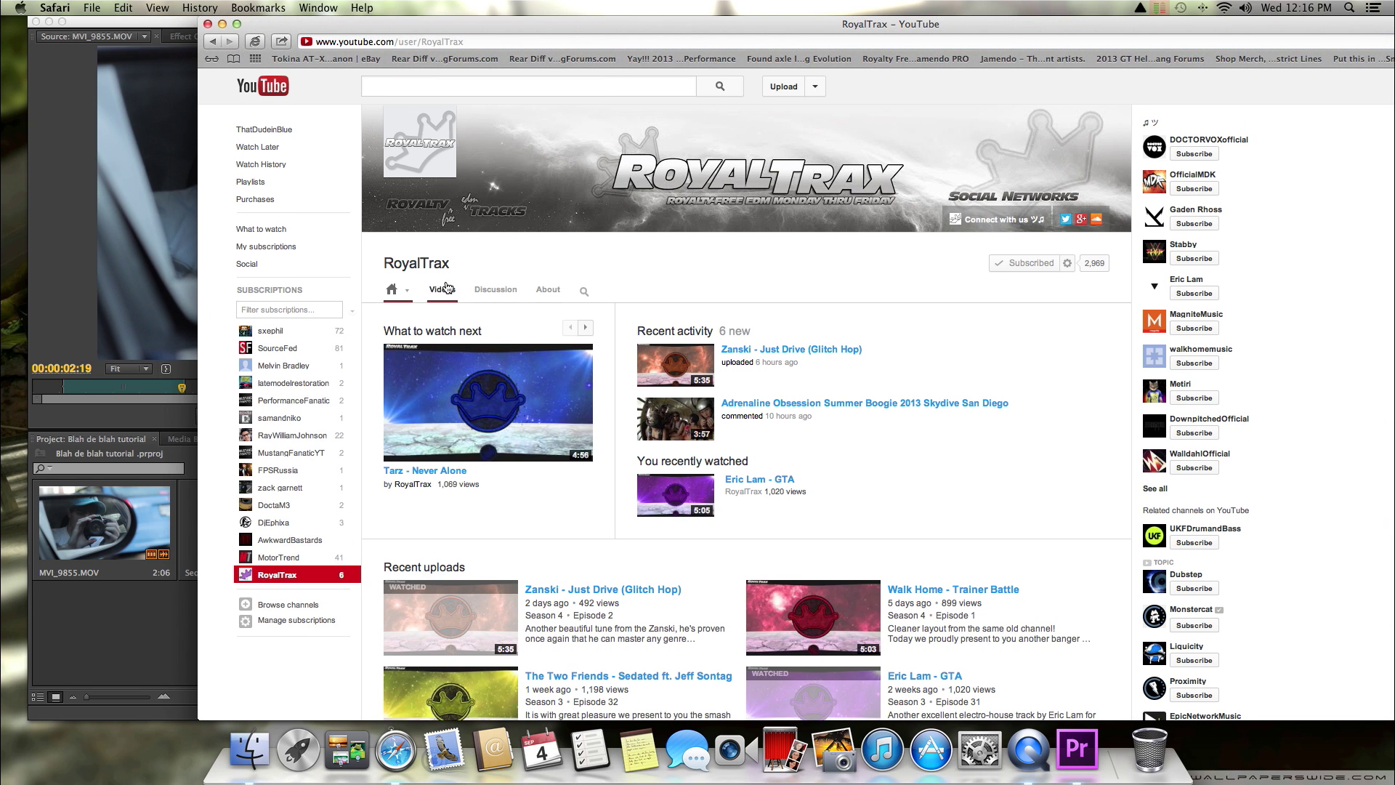
pyautogui.scroll(-5, 659, 347)
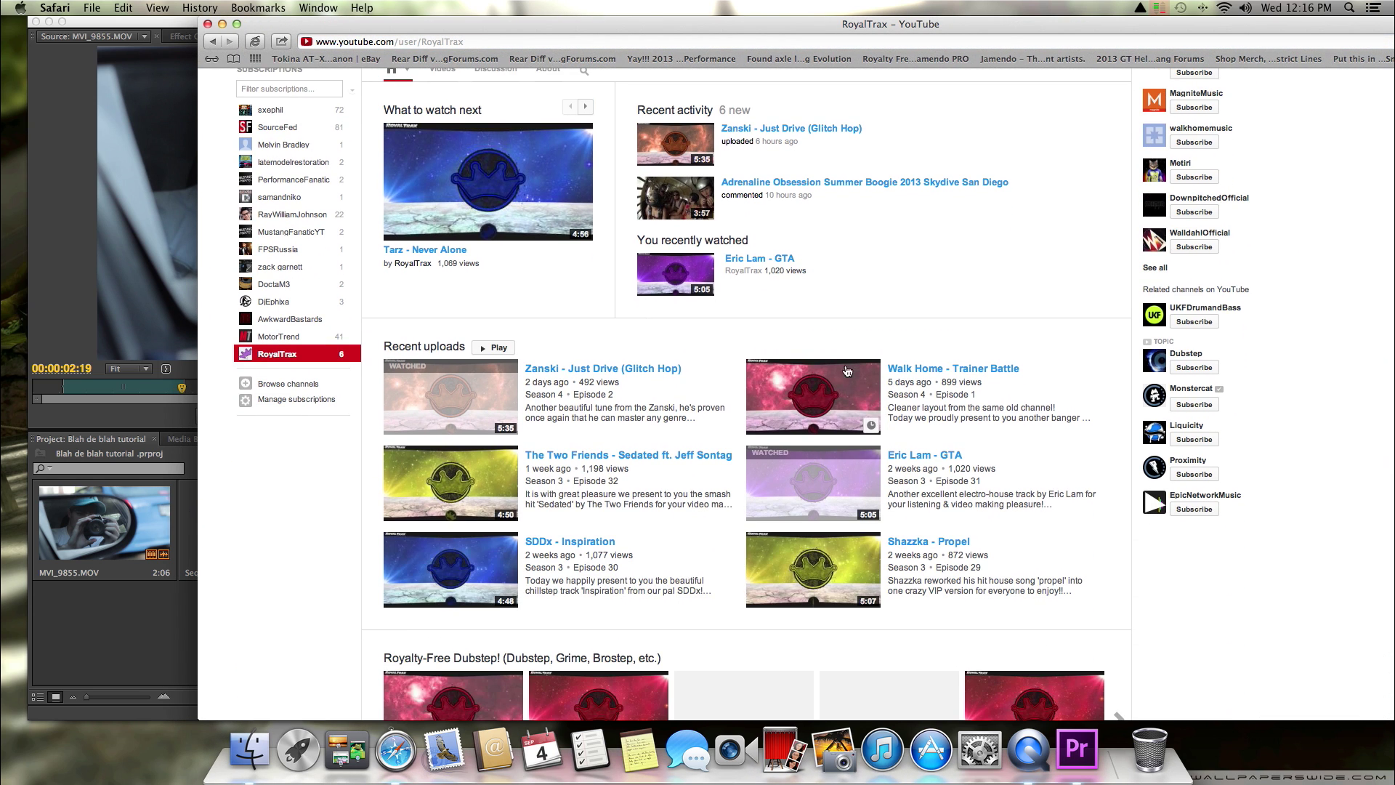
pyautogui.scroll(4, 847, 371)
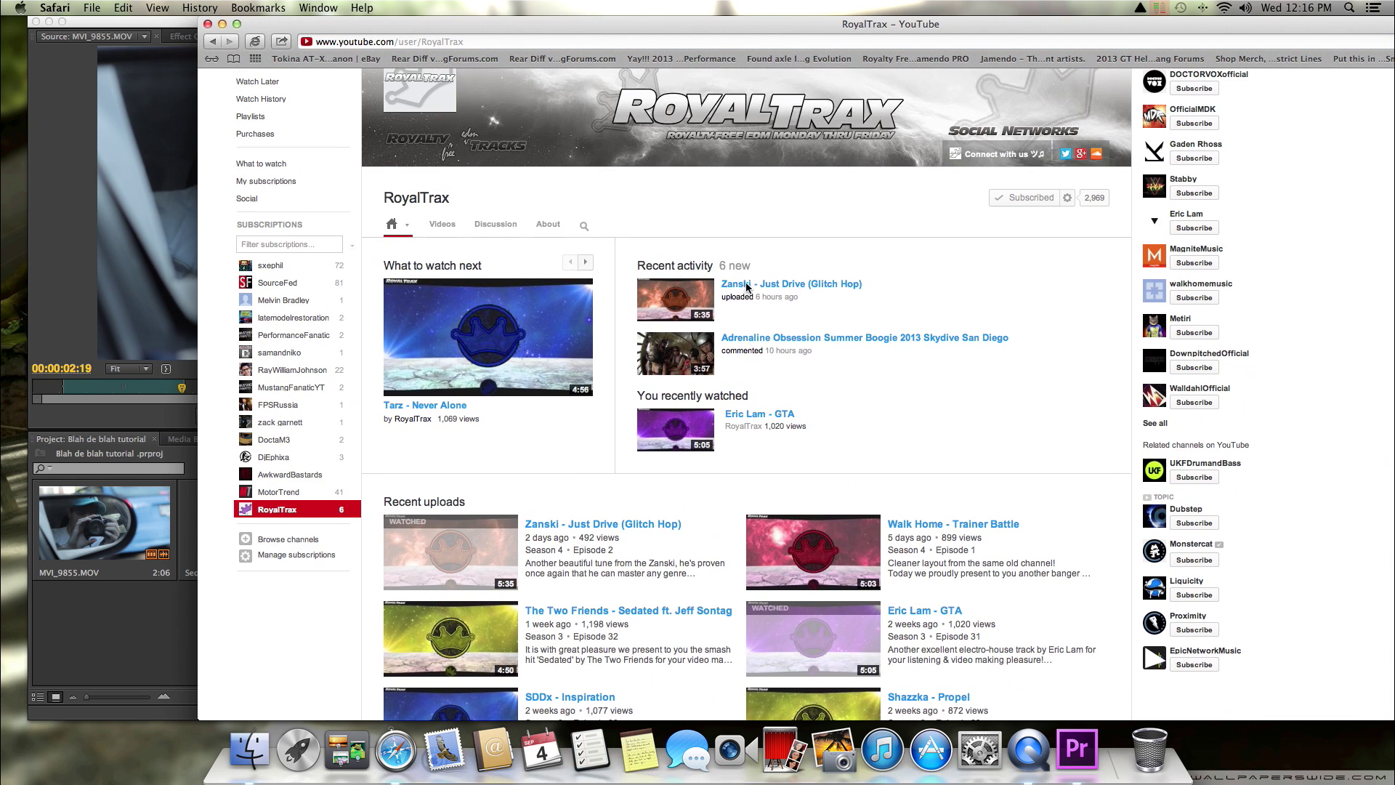
pyautogui.click(436, 224)
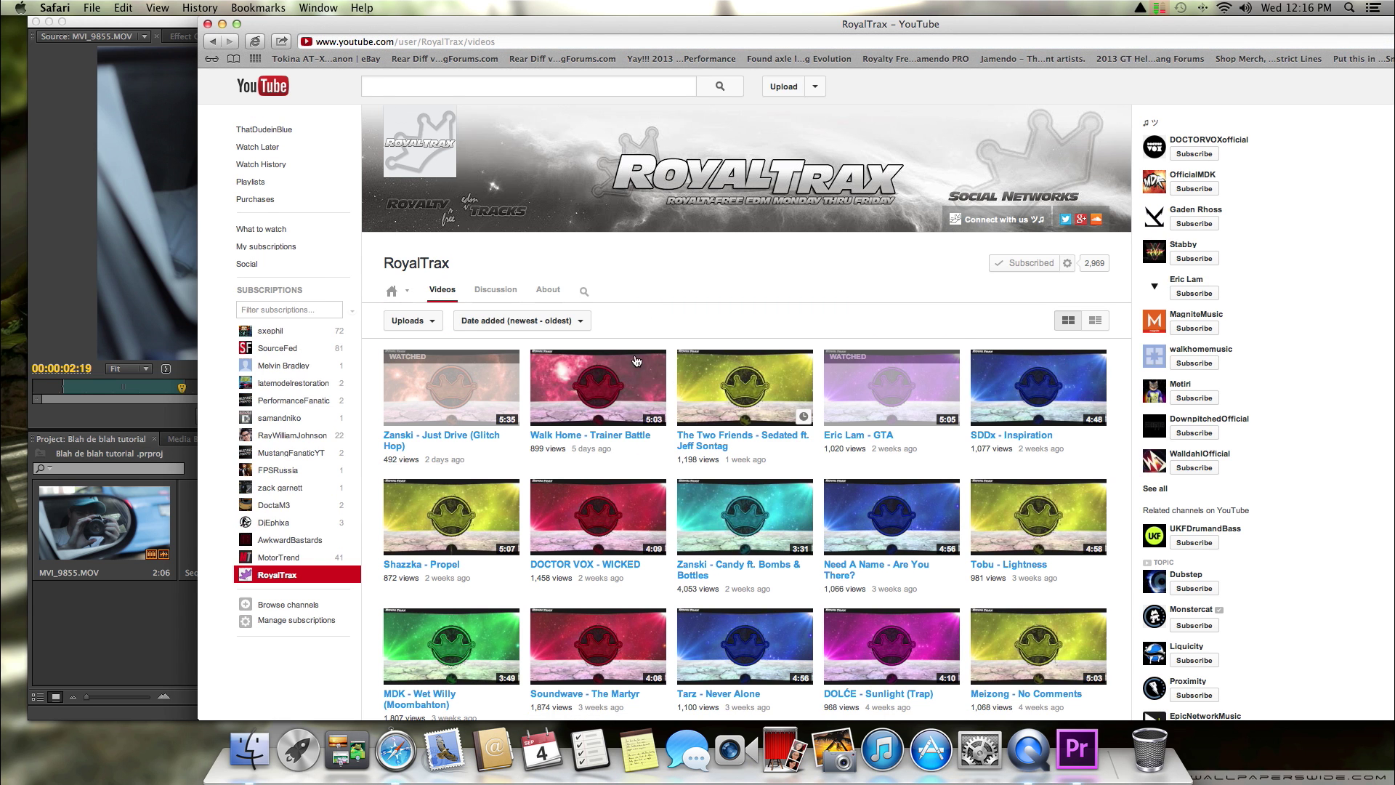
pyautogui.scroll(-2, 636, 361)
pyautogui.scroll(-3, 317, 583)
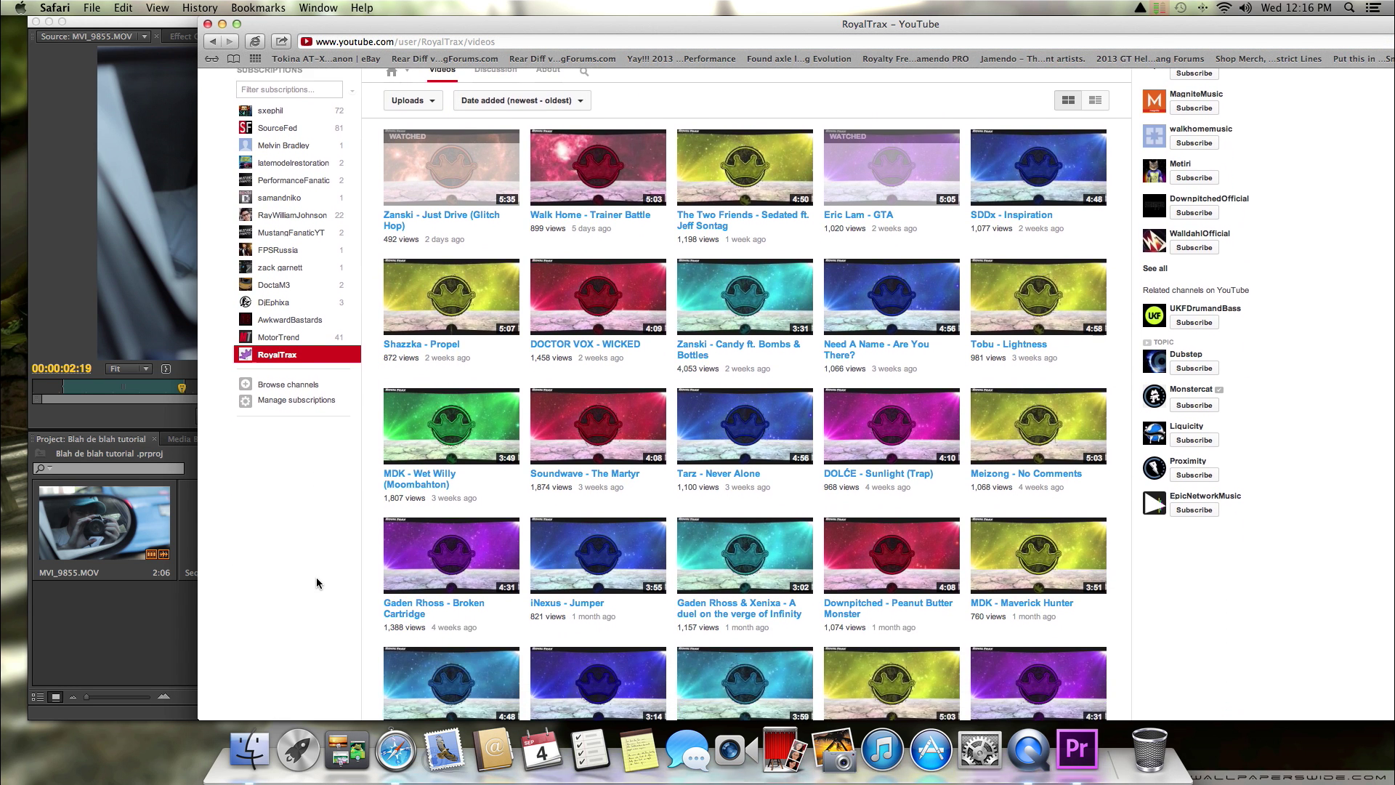
pyautogui.scroll(-2, 317, 582)
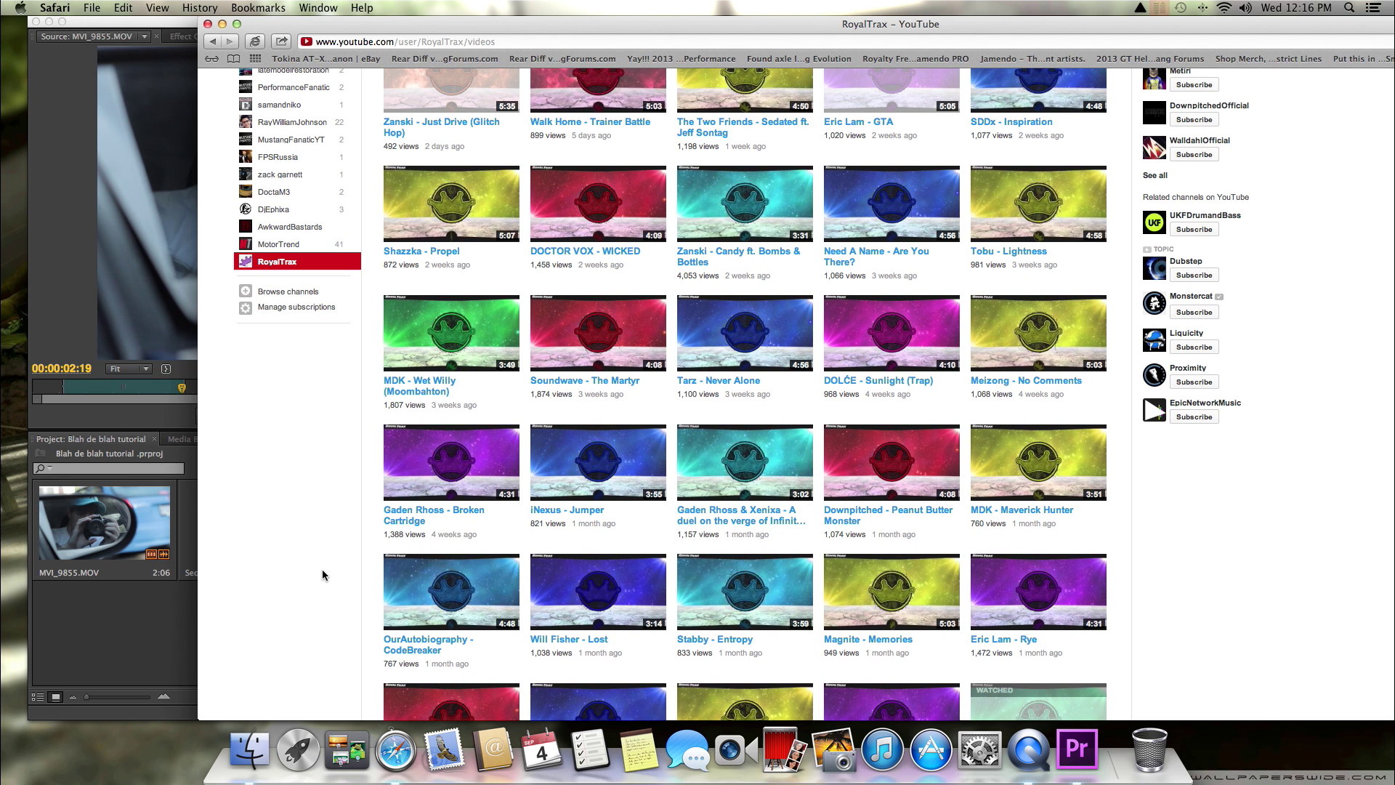
pyautogui.scroll(-5, 321, 570)
pyautogui.scroll(8, 323, 571)
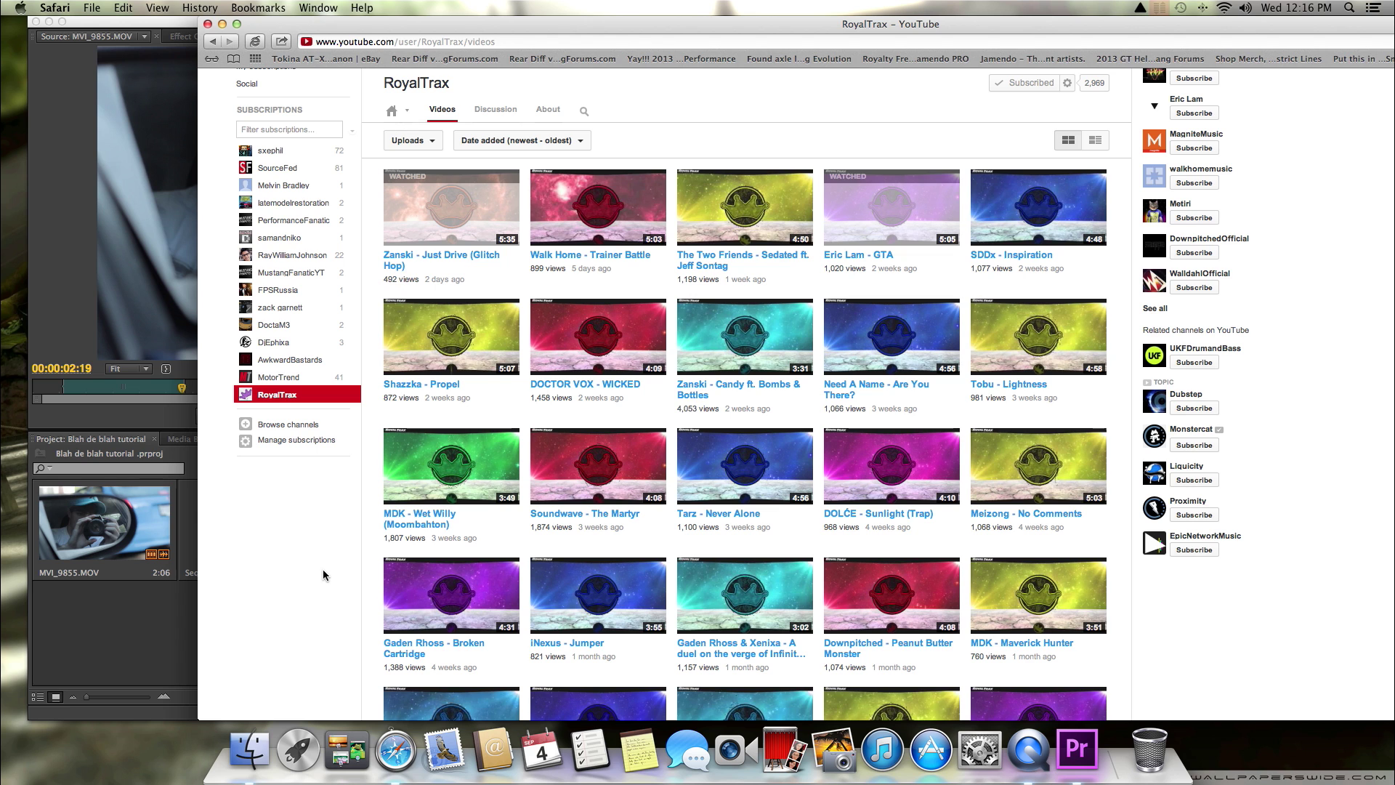
pyautogui.click(249, 748)
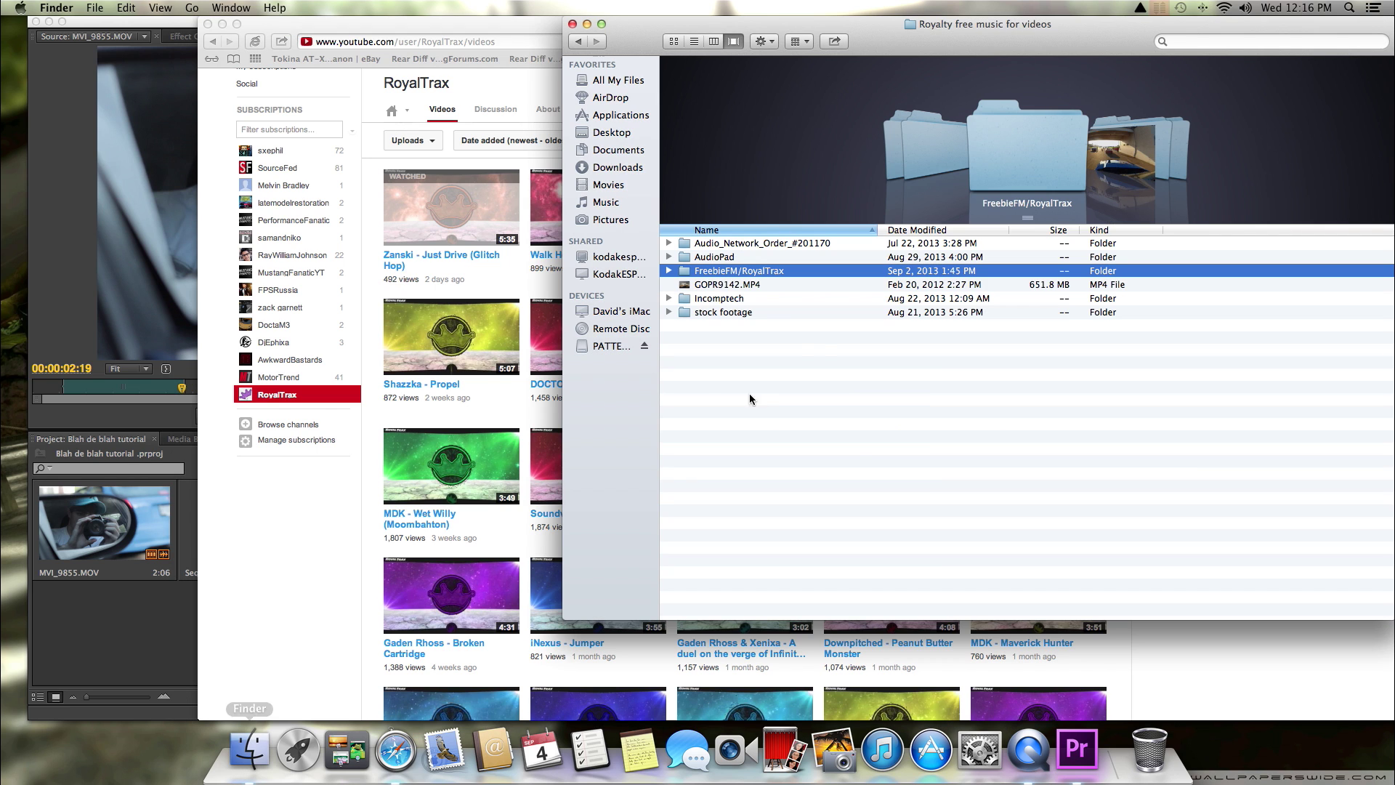
# Open the RoyalTrax folder and select DOCTOR VOX – Grooves (Chill).mp3.
pyautogui.doubleClick(729, 271)
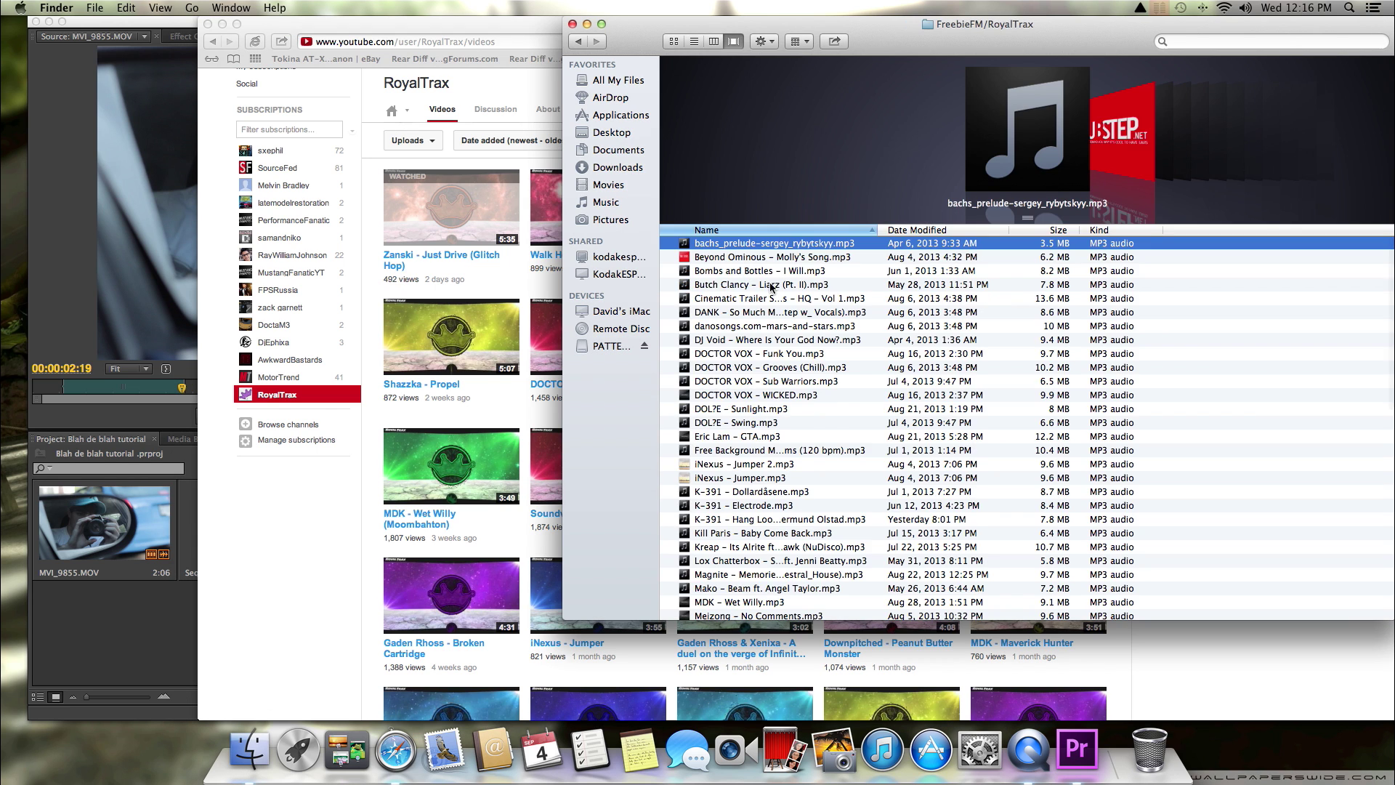
pyautogui.scroll(-5, 799, 320)
pyautogui.scroll(5, 828, 349)
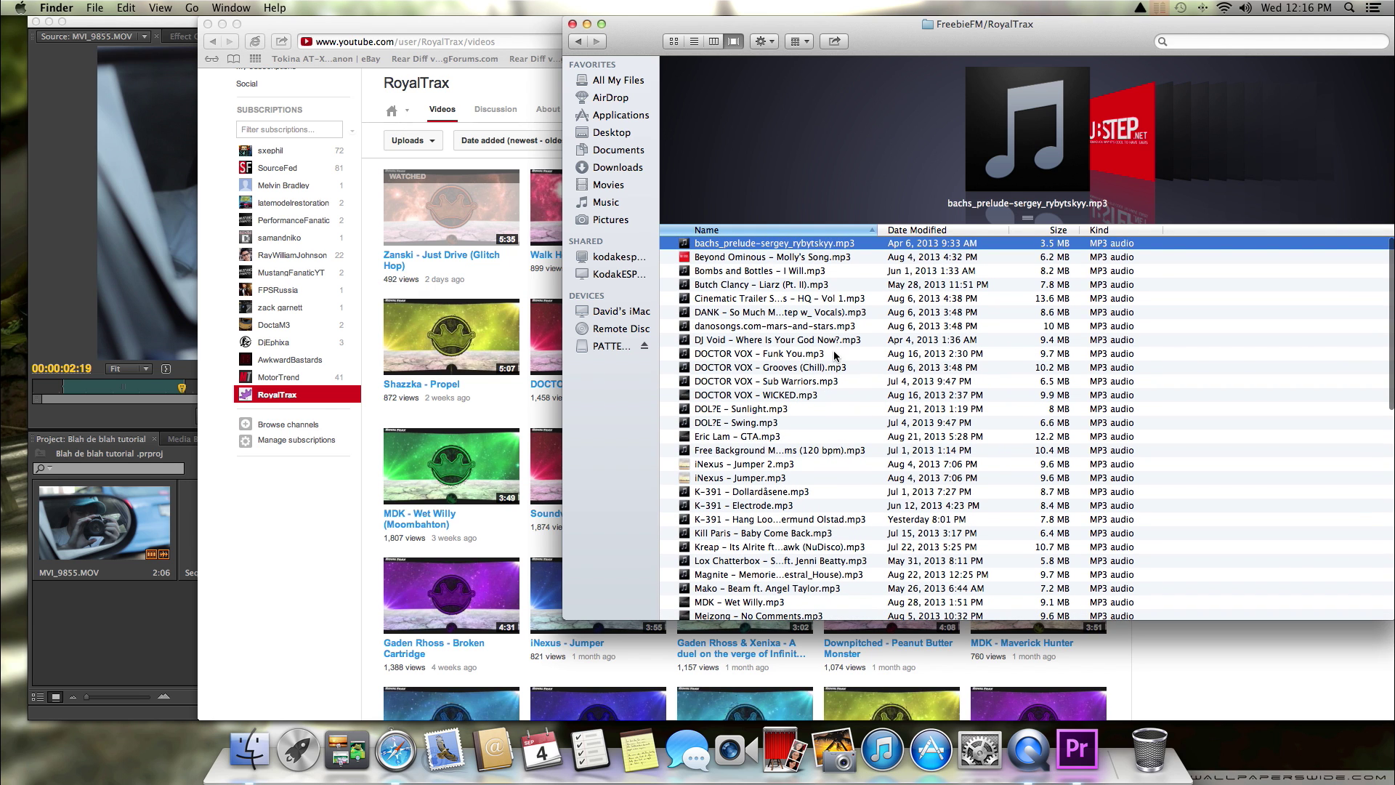
pyautogui.scroll(-1, 794, 356)
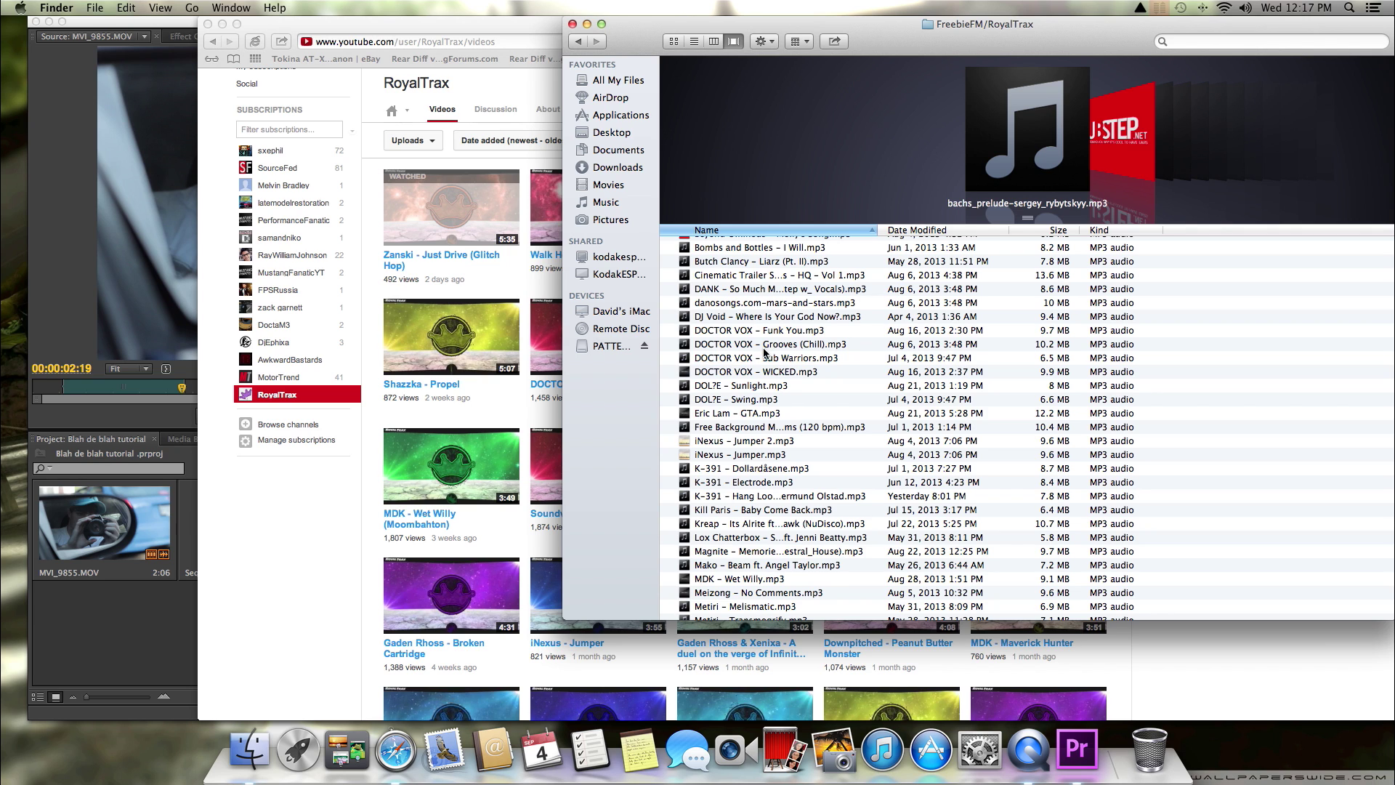
pyautogui.click(806, 344)
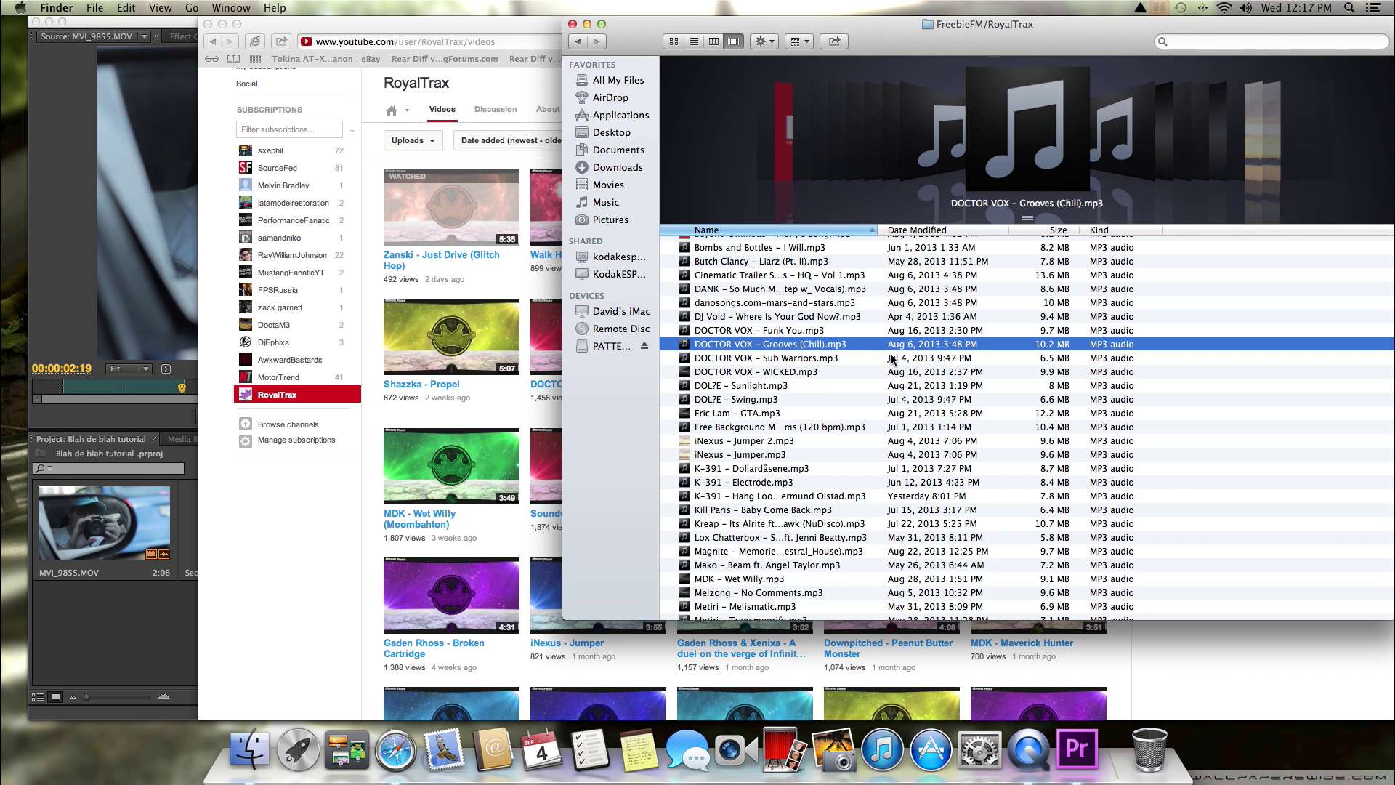
pyautogui.press('space')
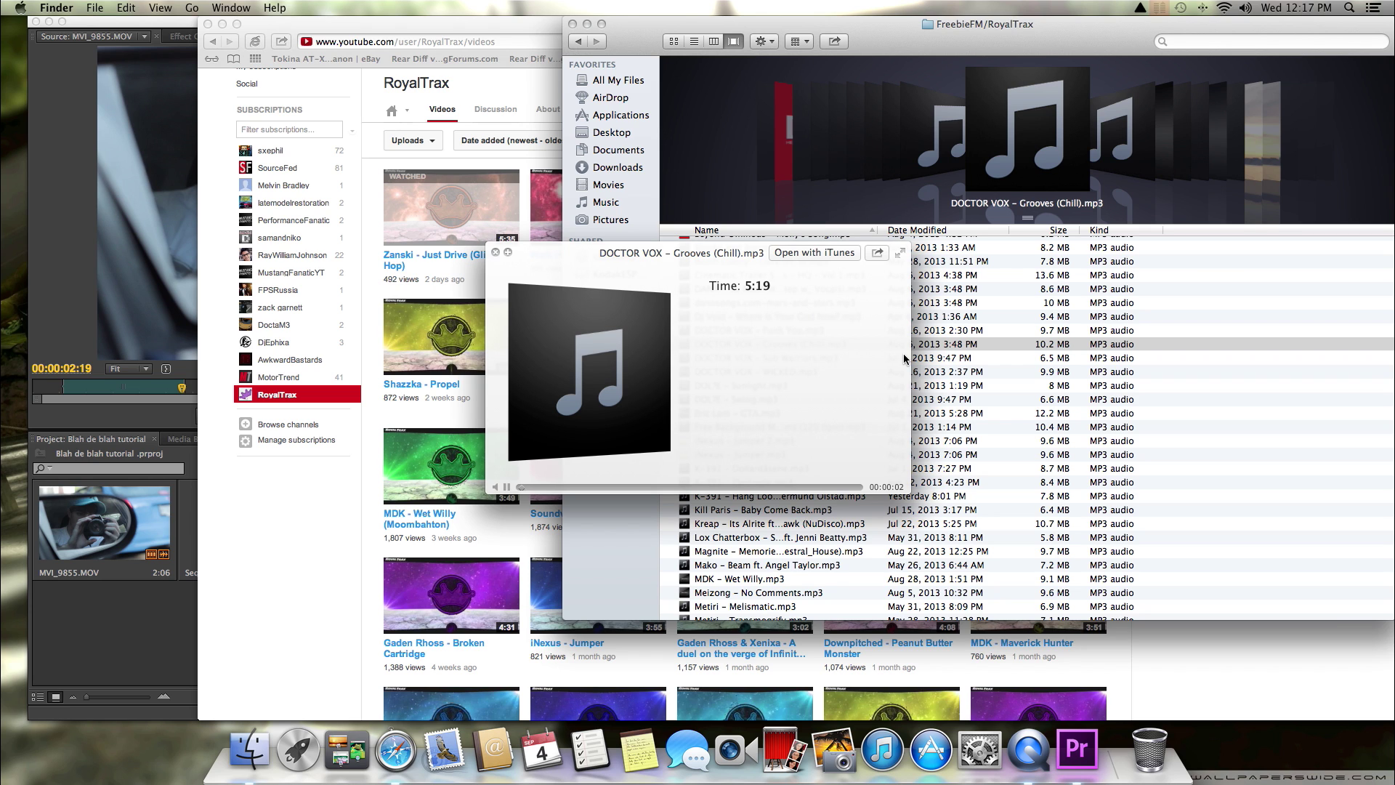
pyautogui.press('space')
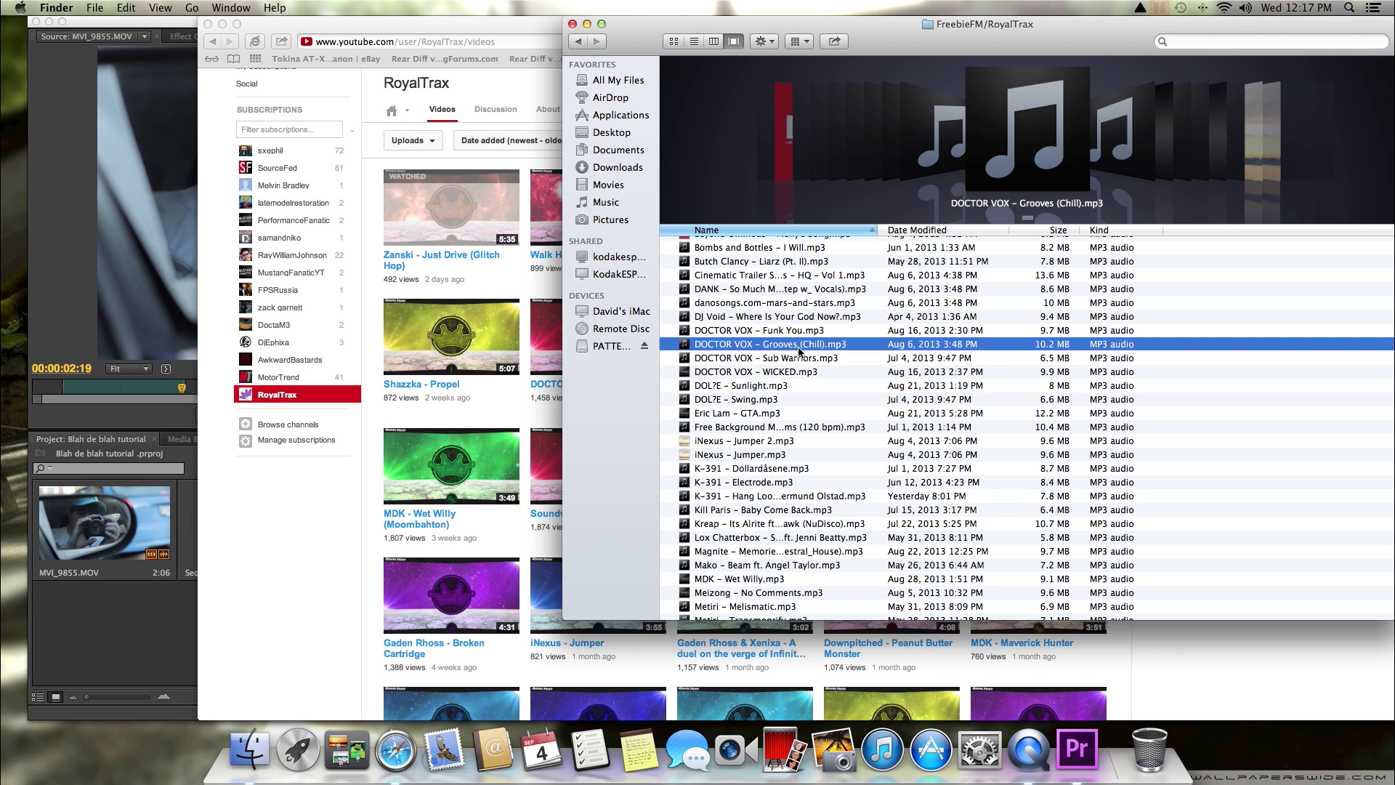
# Preview the Kreap – Its Alrite ft. MuscleHawk (NuDisco) track with Quick Look.
pyautogui.scroll(-5, 802, 356)
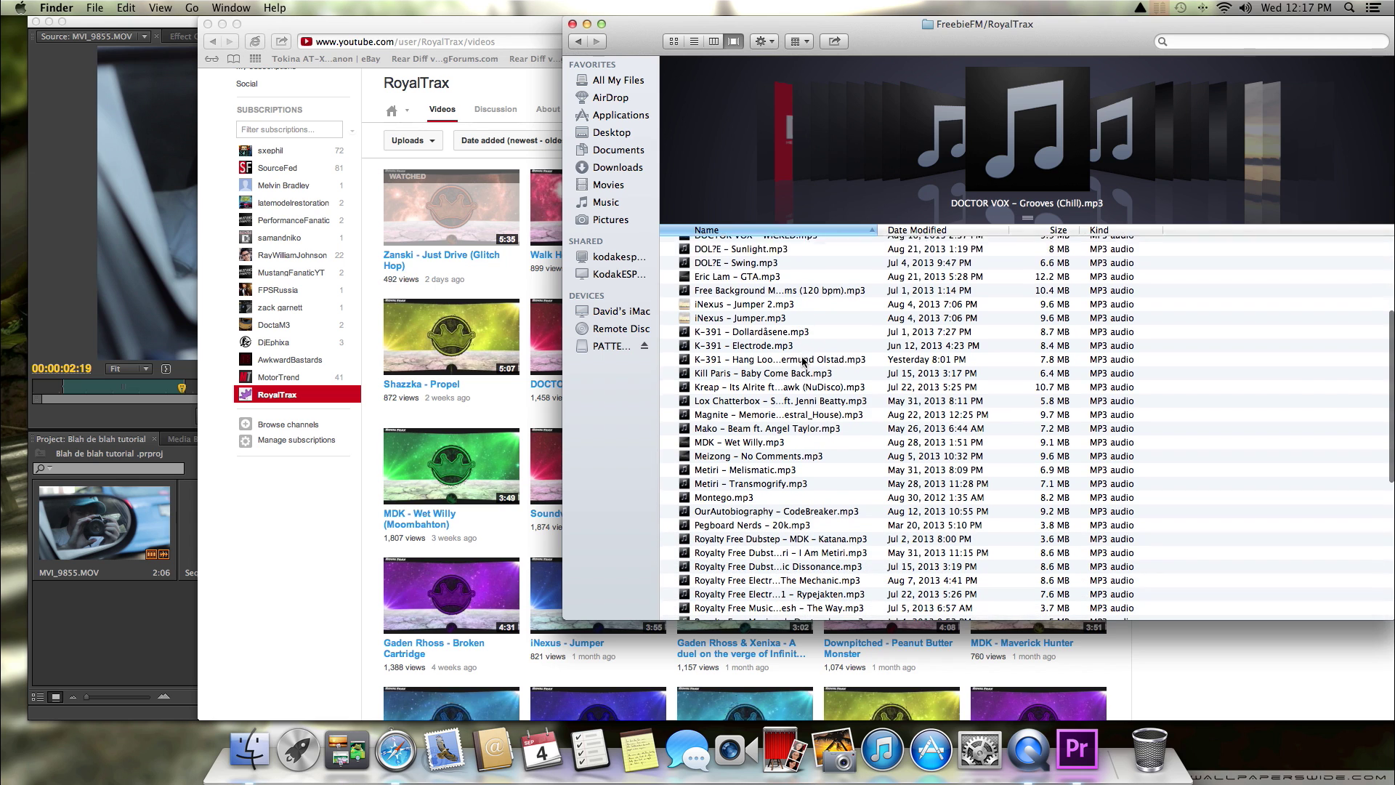
pyautogui.click(792, 346)
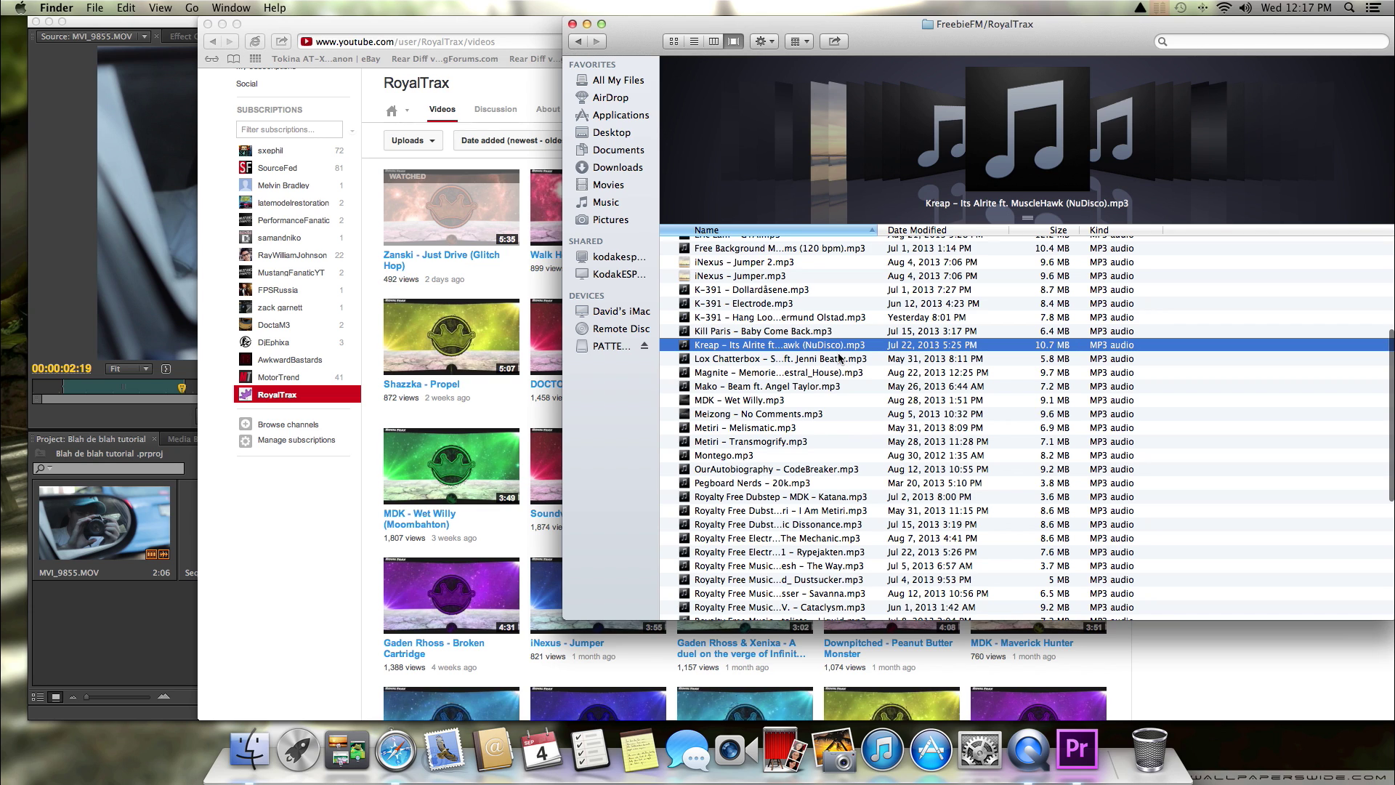
pyautogui.press('space')
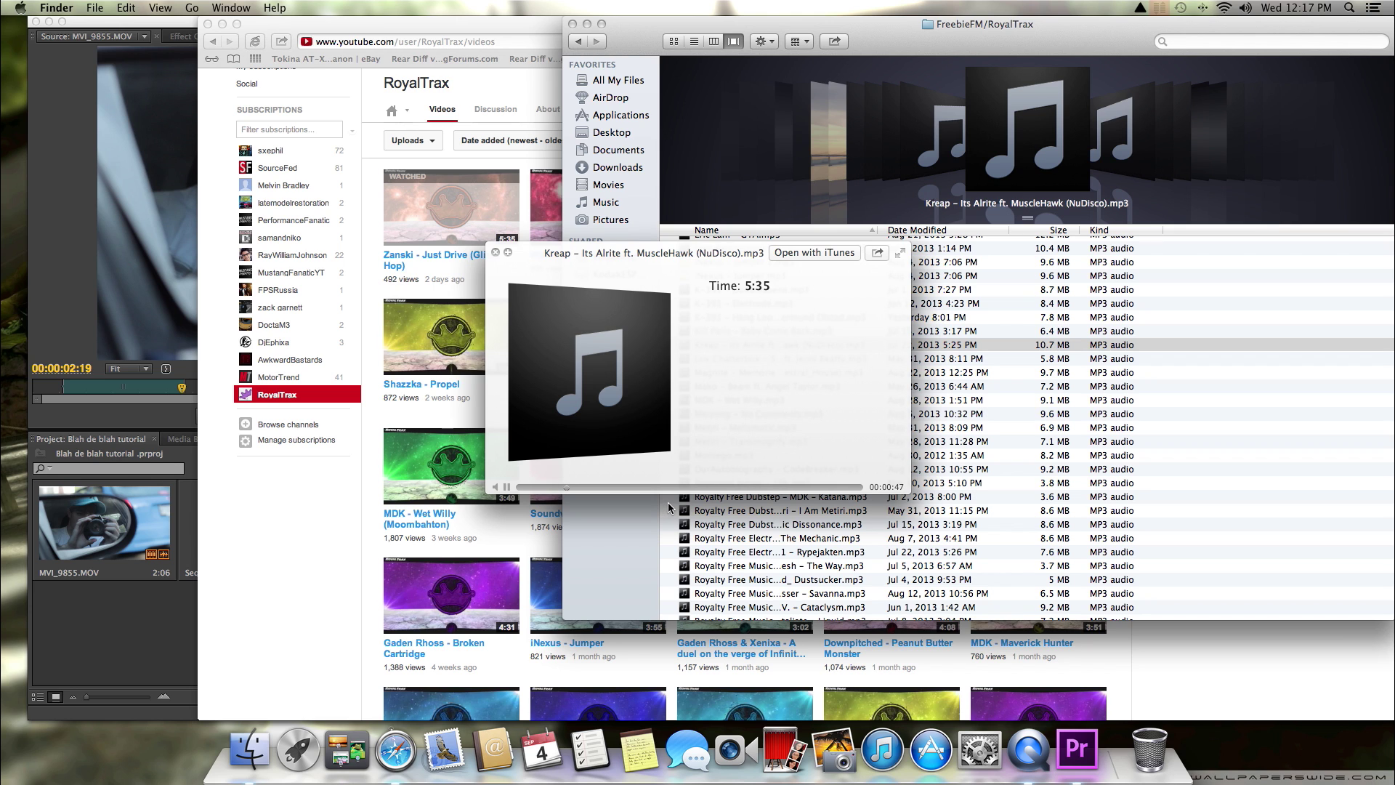
pyautogui.press('space')
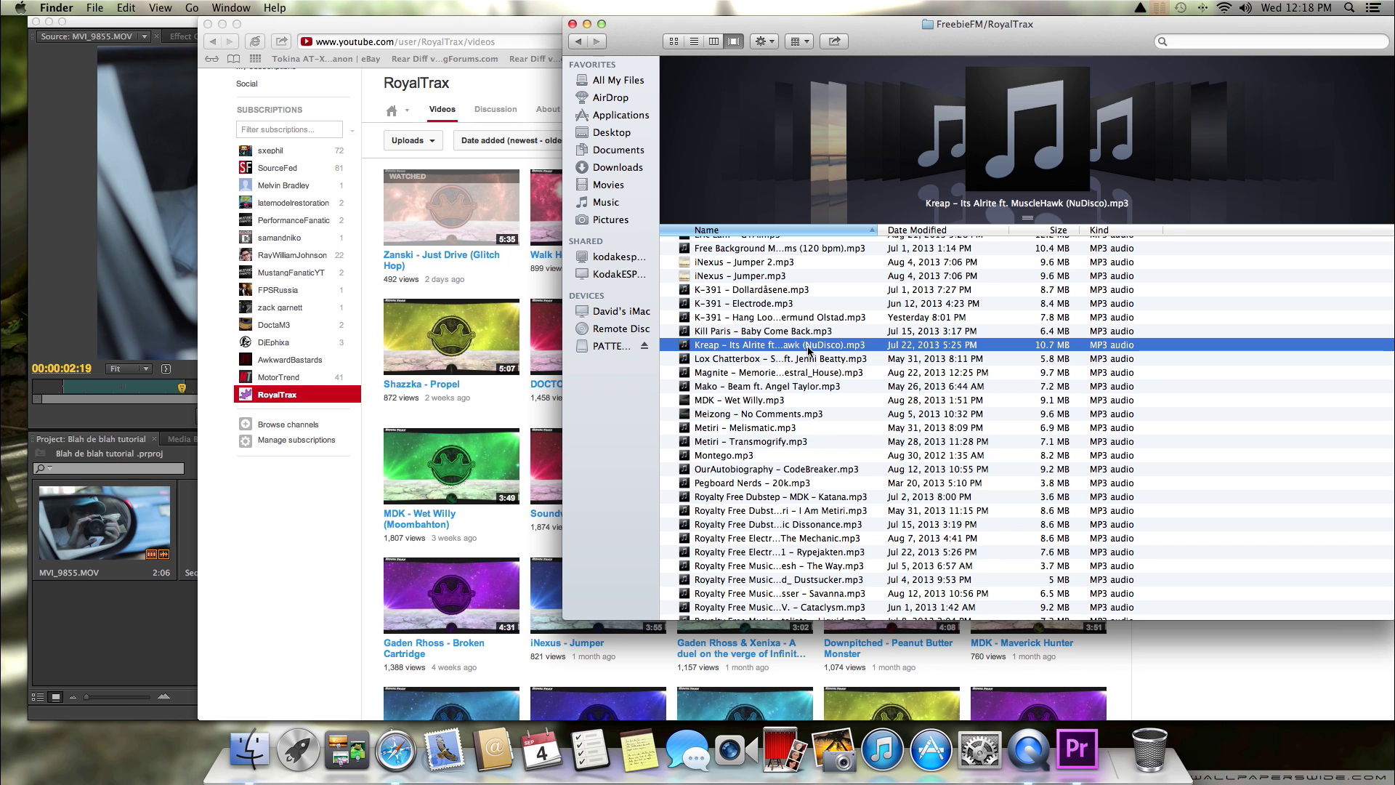
# Import Kill Paris – Baby Come Back.mp3 into the project and open it in the Source monitor.
pyautogui.press('Up')
pyautogui.scroll(-5, 824, 356)
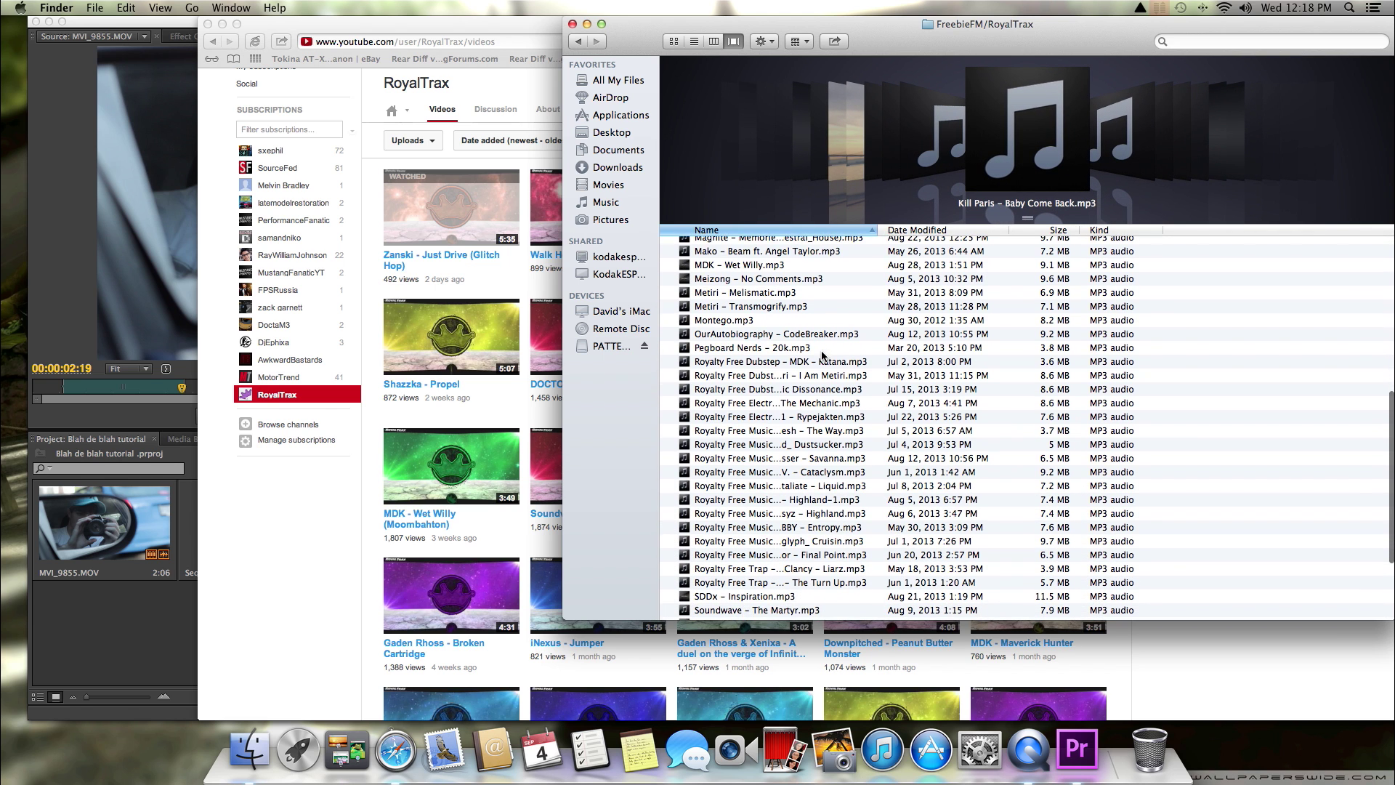
pyautogui.scroll(3, 794, 329)
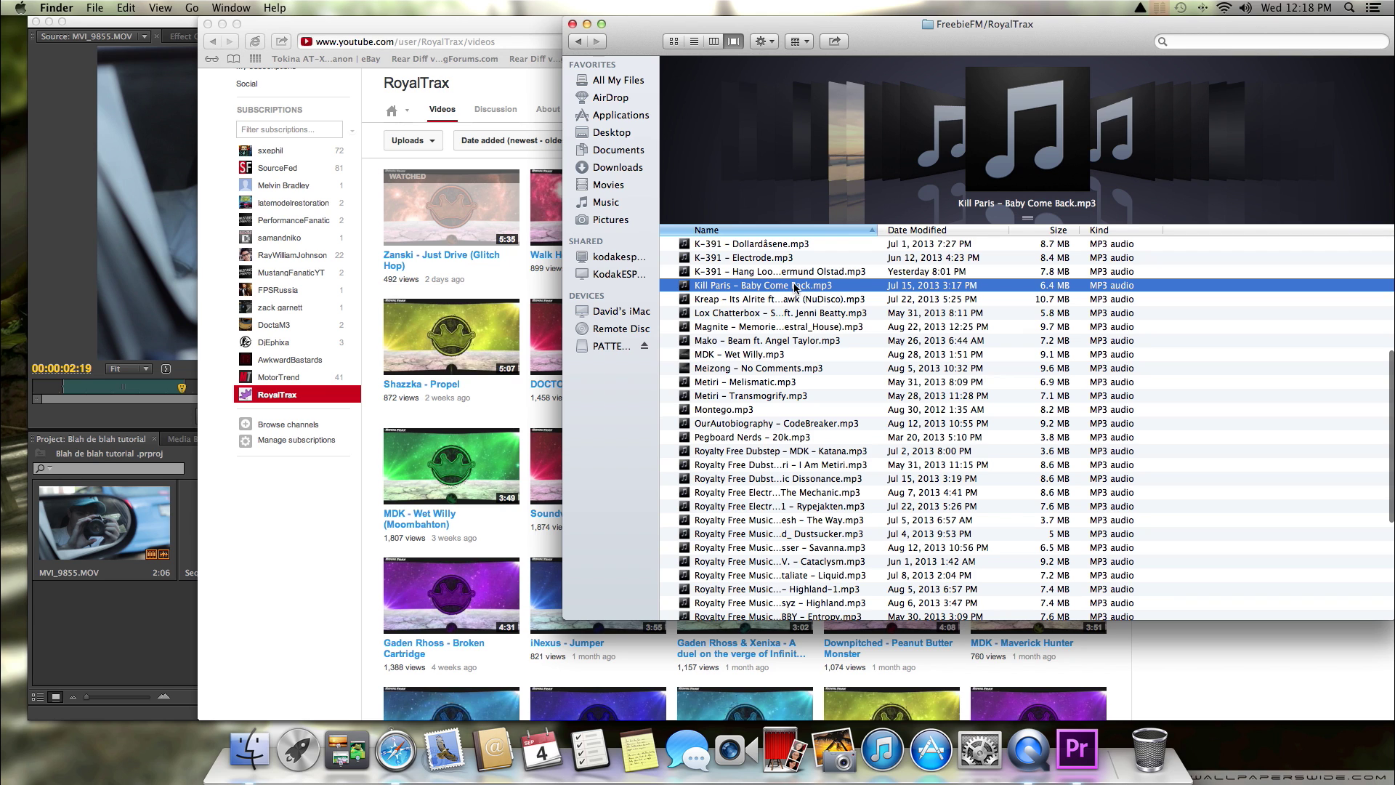
pyautogui.moveTo(794, 287); pyautogui.dragTo(169, 638)
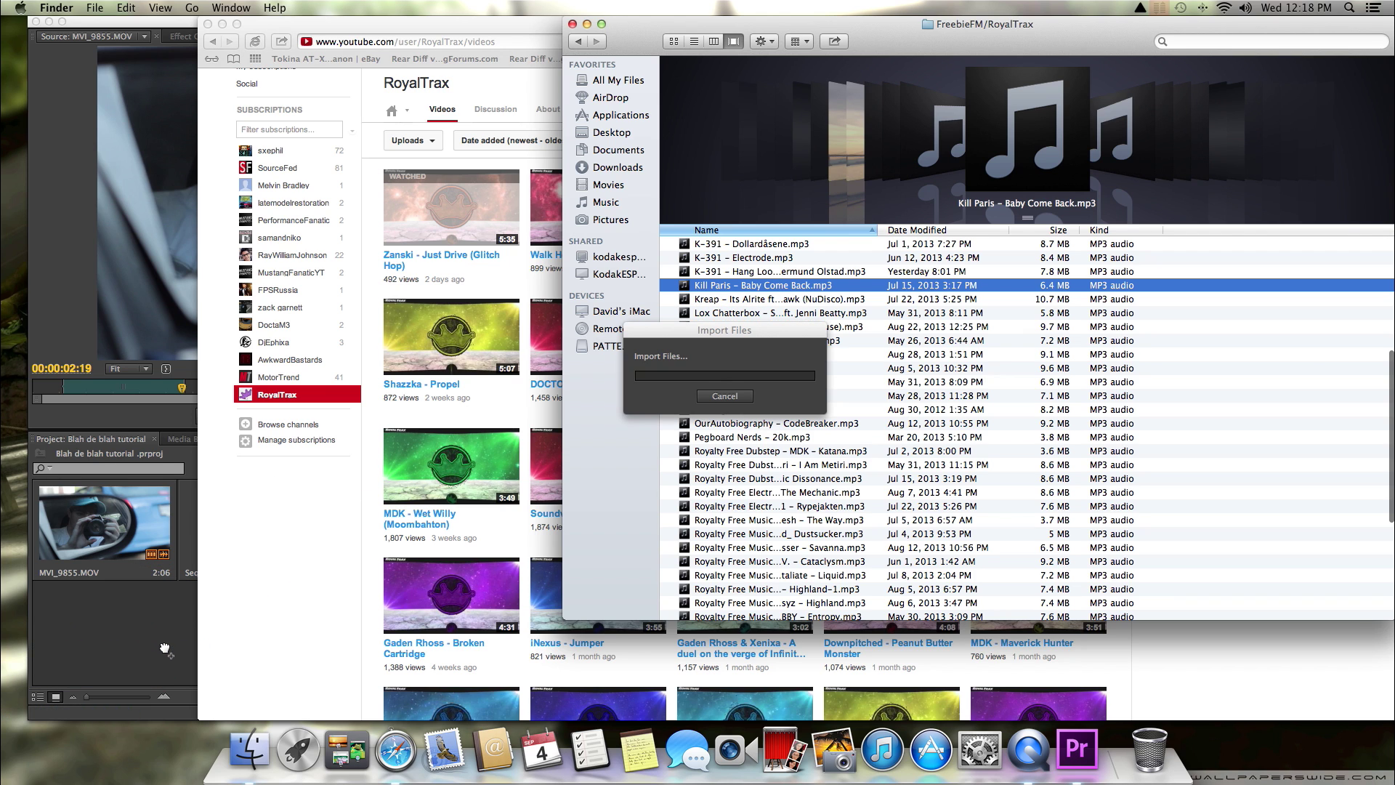
pyautogui.click(166, 635)
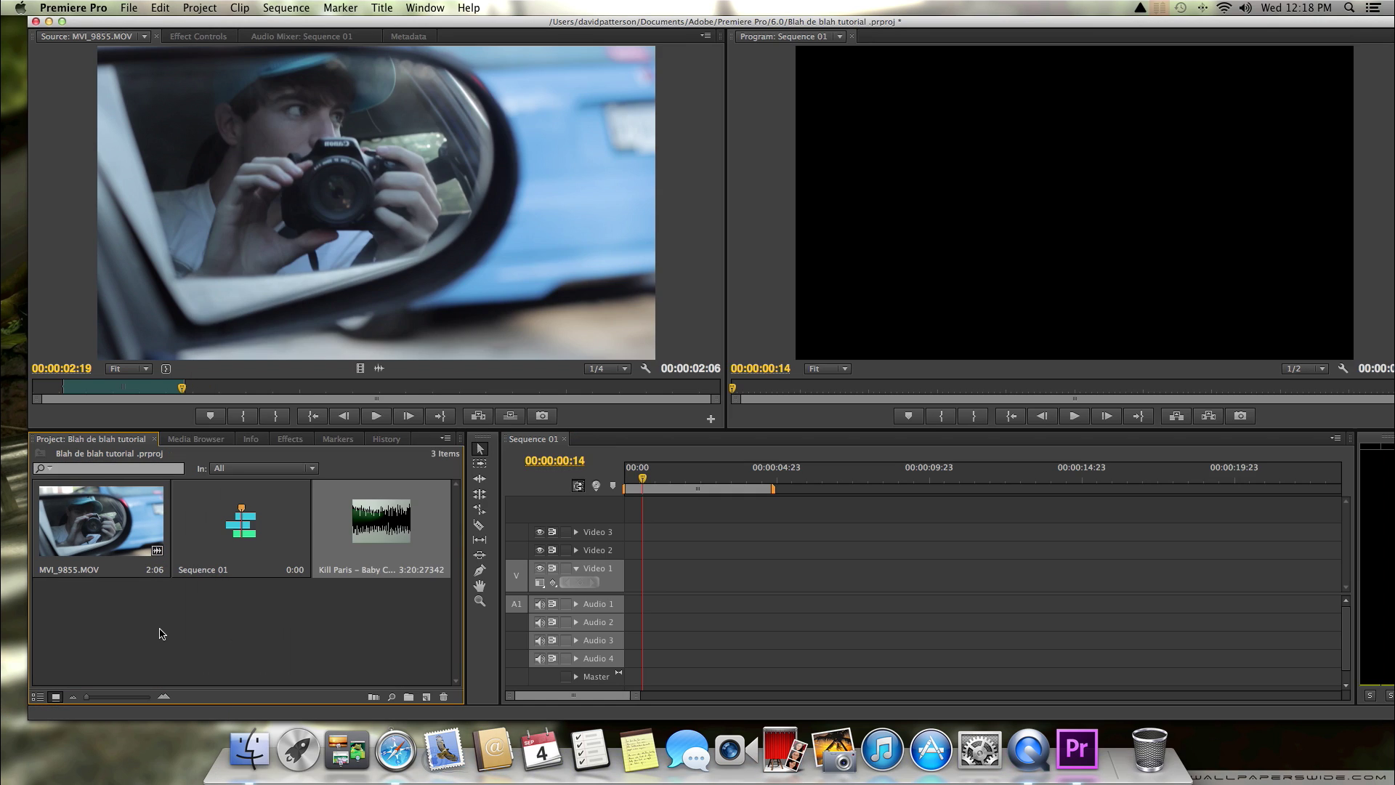
pyautogui.doubleClick(391, 498)
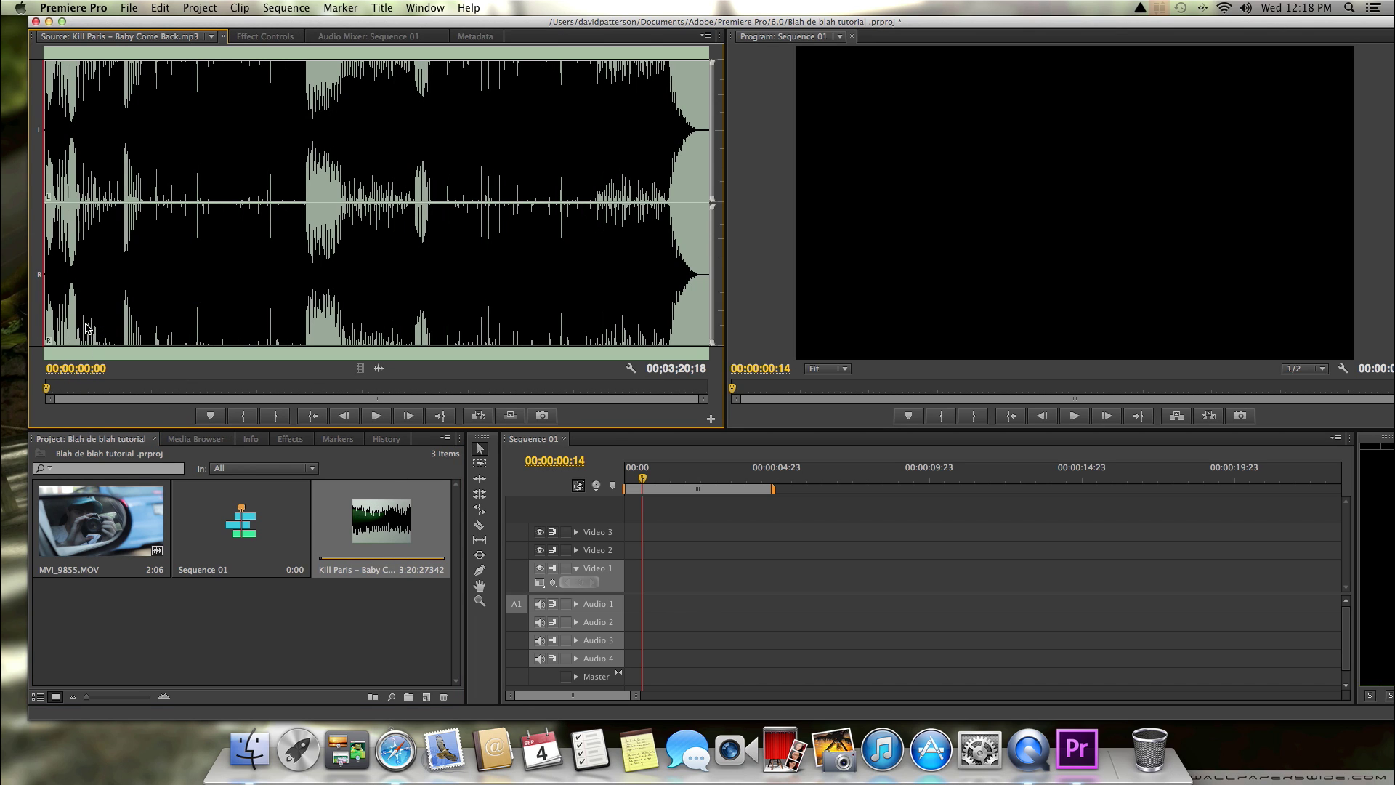
# Mark the track's out point at 1:17:09 and place it on Audio 2.
pyautogui.click(299, 305)
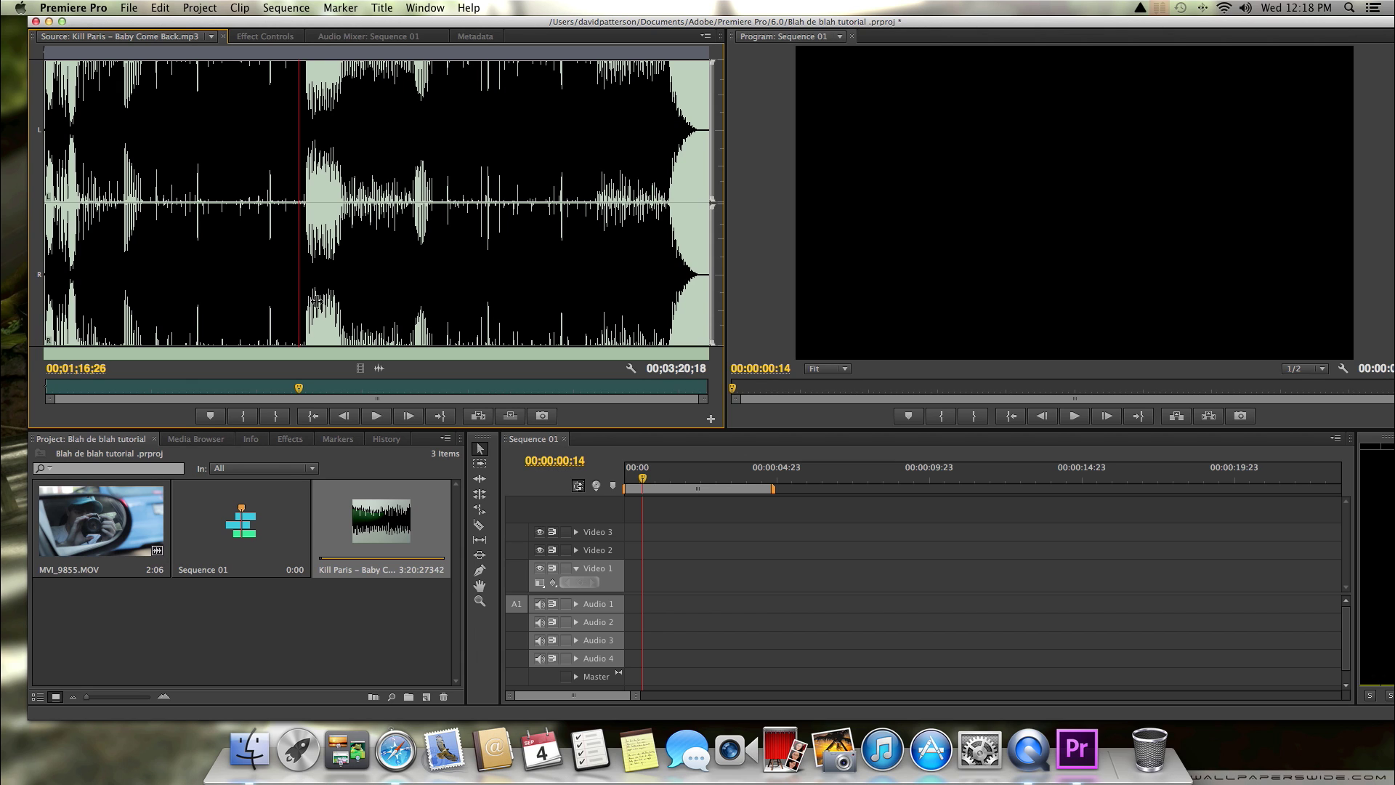
pyautogui.click(323, 298)
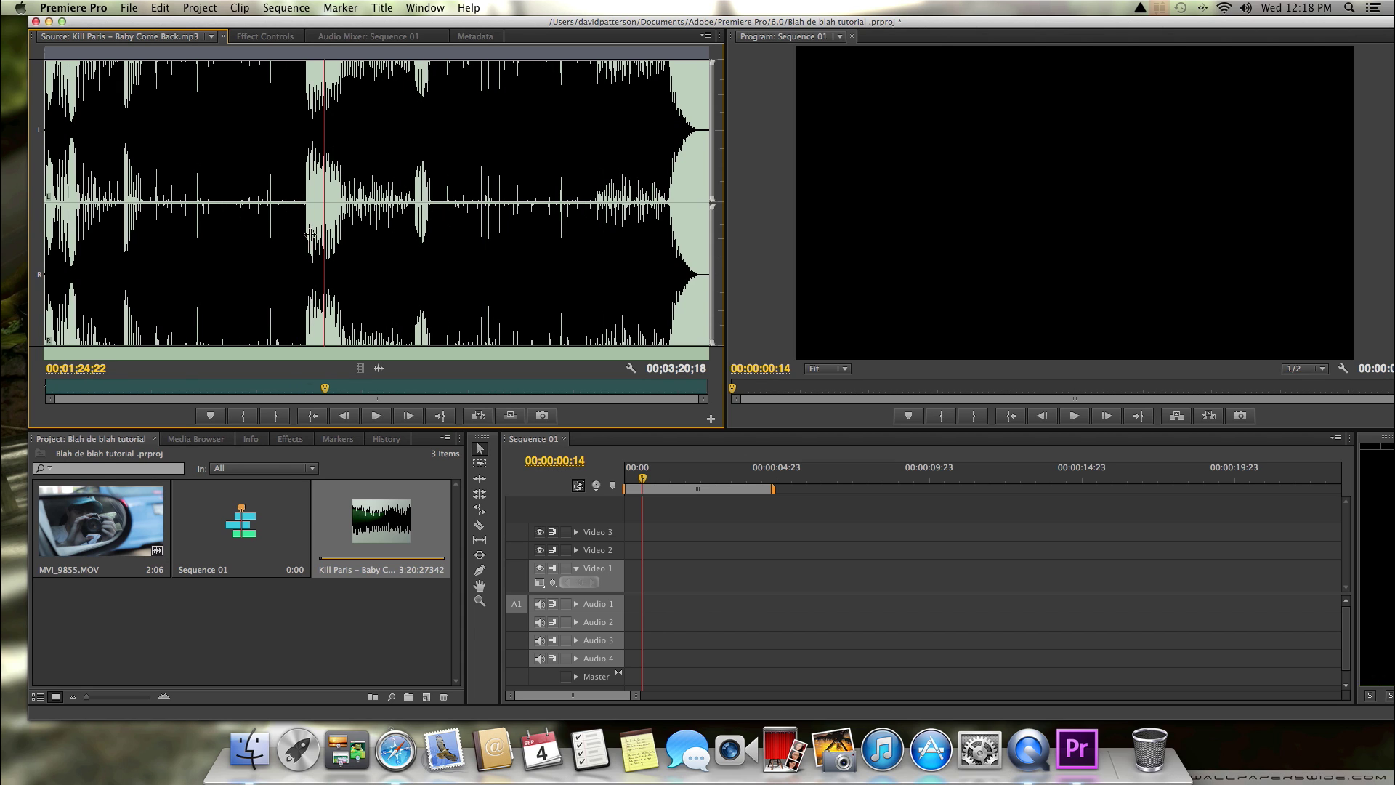
pyautogui.click(301, 234)
pyautogui.press('o')
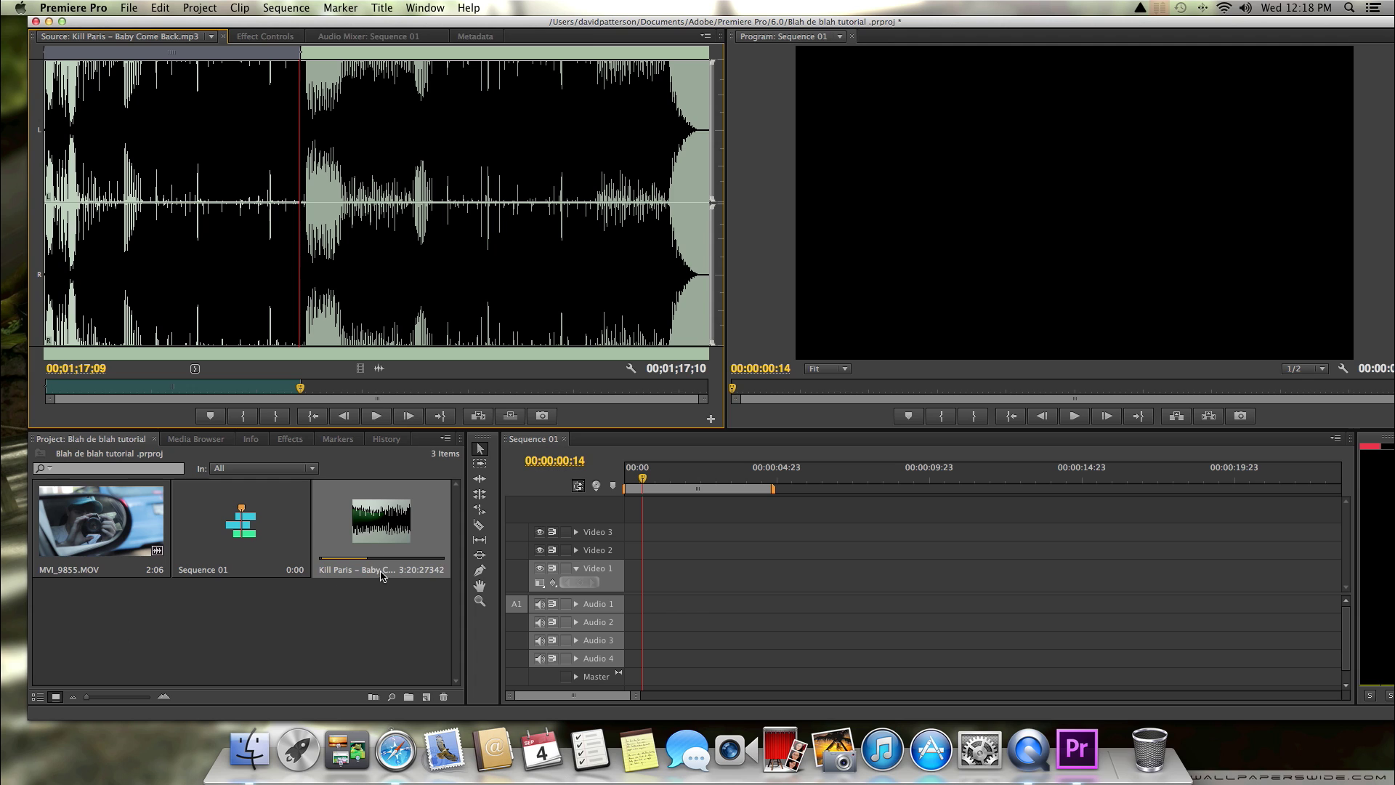
pyautogui.moveTo(380, 530); pyautogui.dragTo(600, 621)
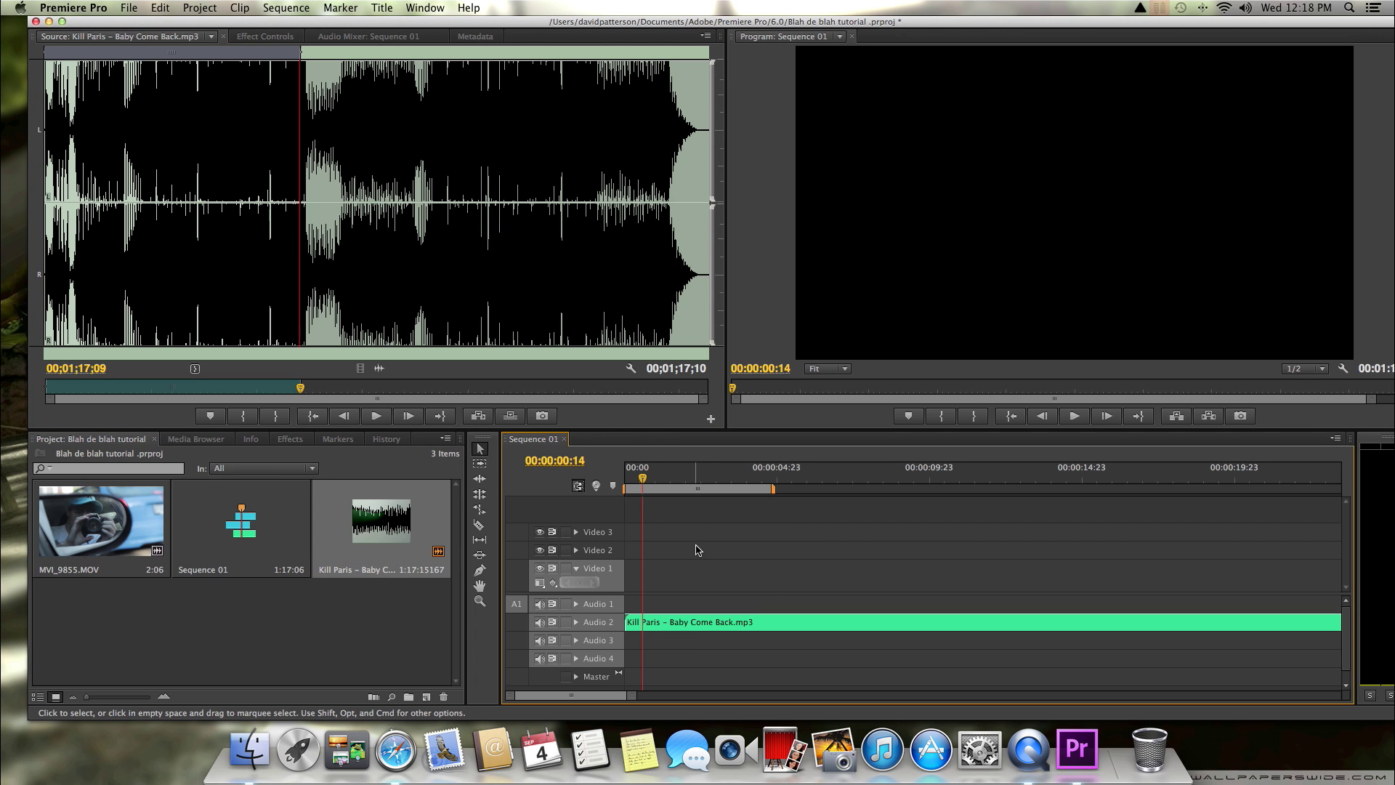
# Extend the work area over the music and move the Kill Paris clip to Audio 1 at 00:00.
pyautogui.moveTo(773, 489); pyautogui.dragTo(1195, 489)
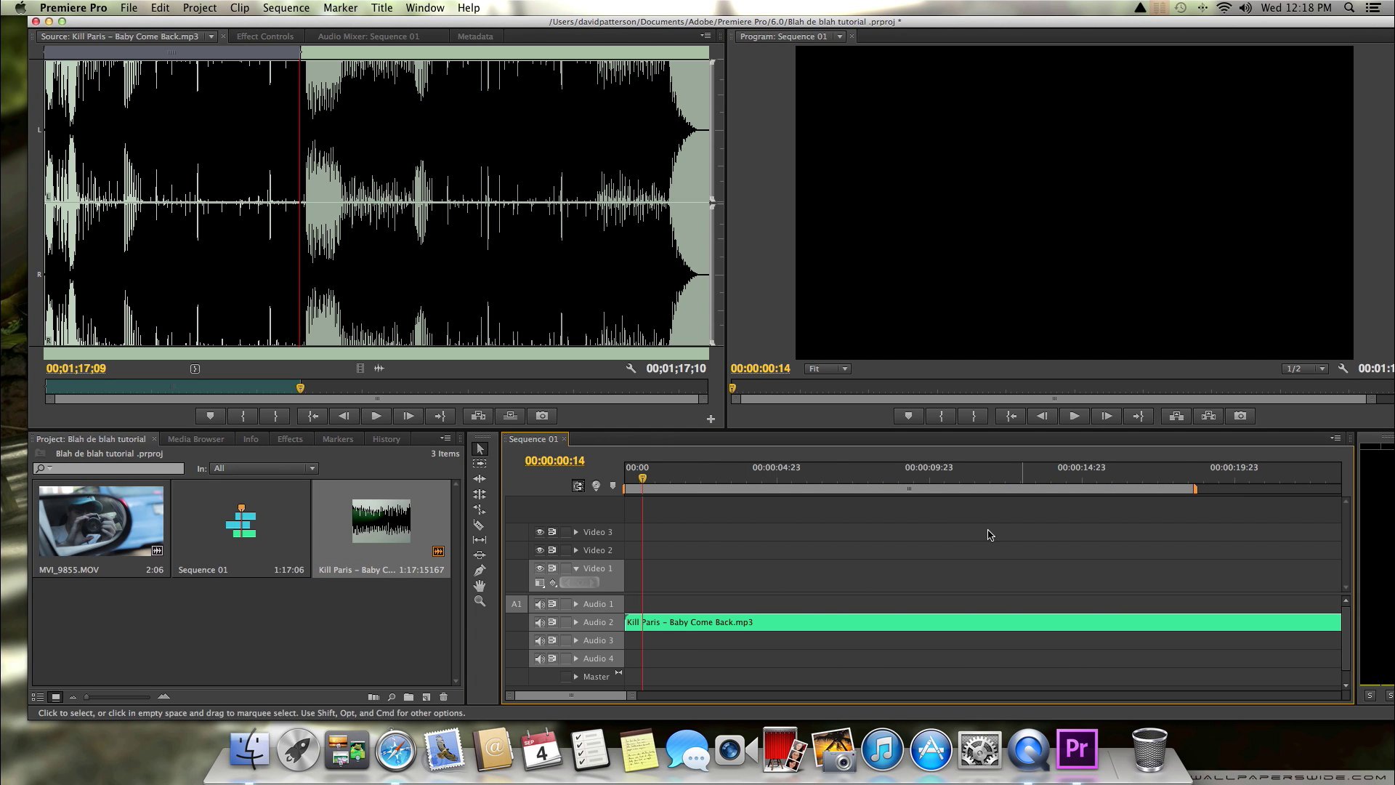
pyautogui.click(651, 481)
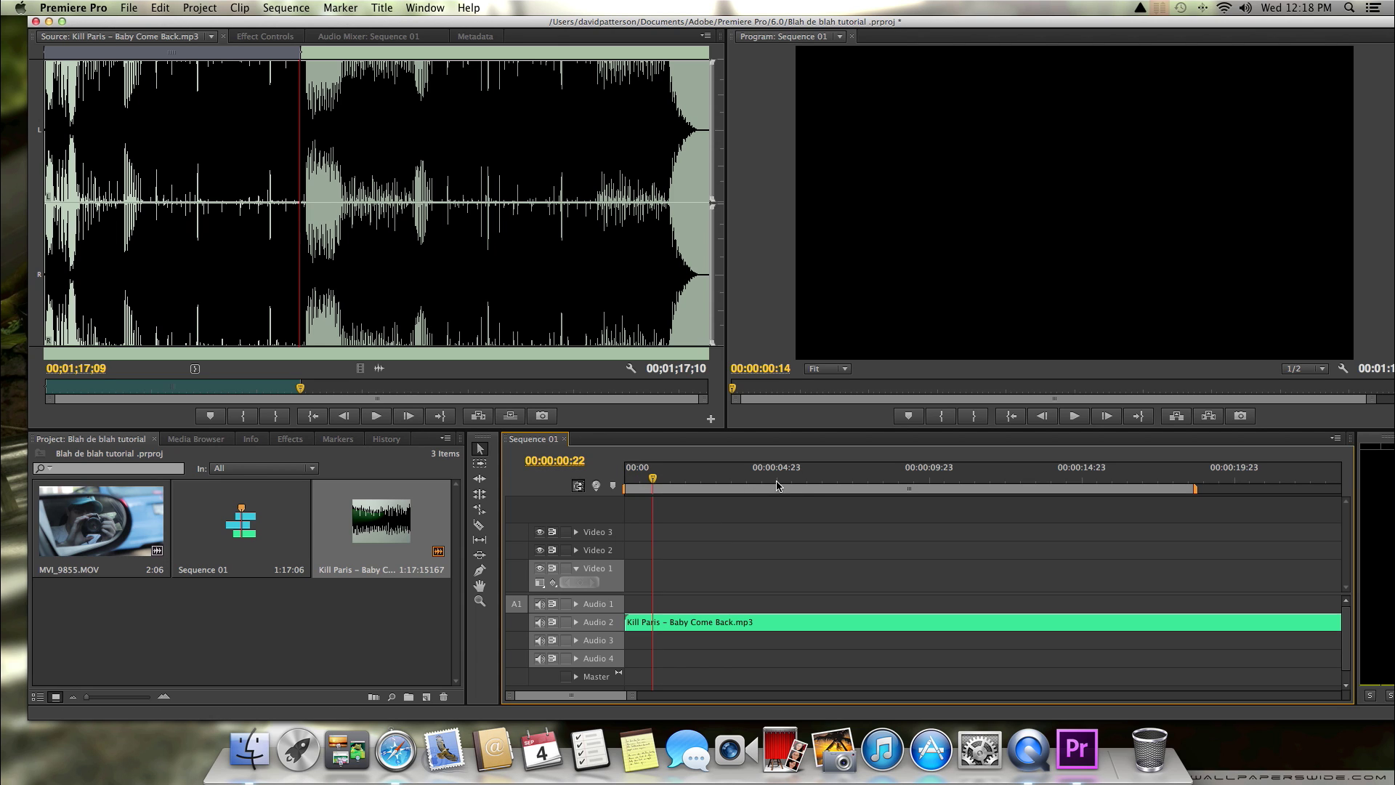
pyautogui.write('500')
pyautogui.press('Return')
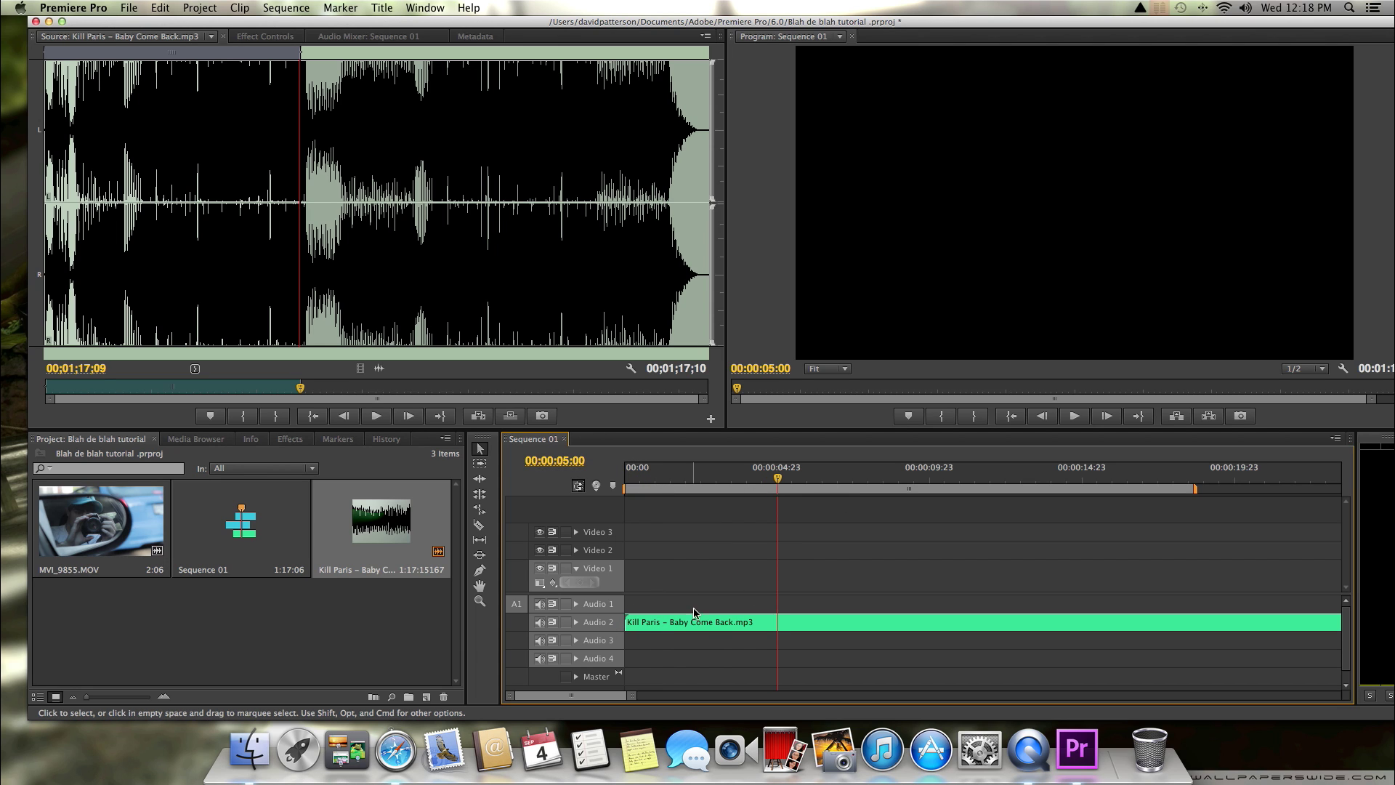
pyautogui.moveTo(664, 627); pyautogui.dragTo(663, 605)
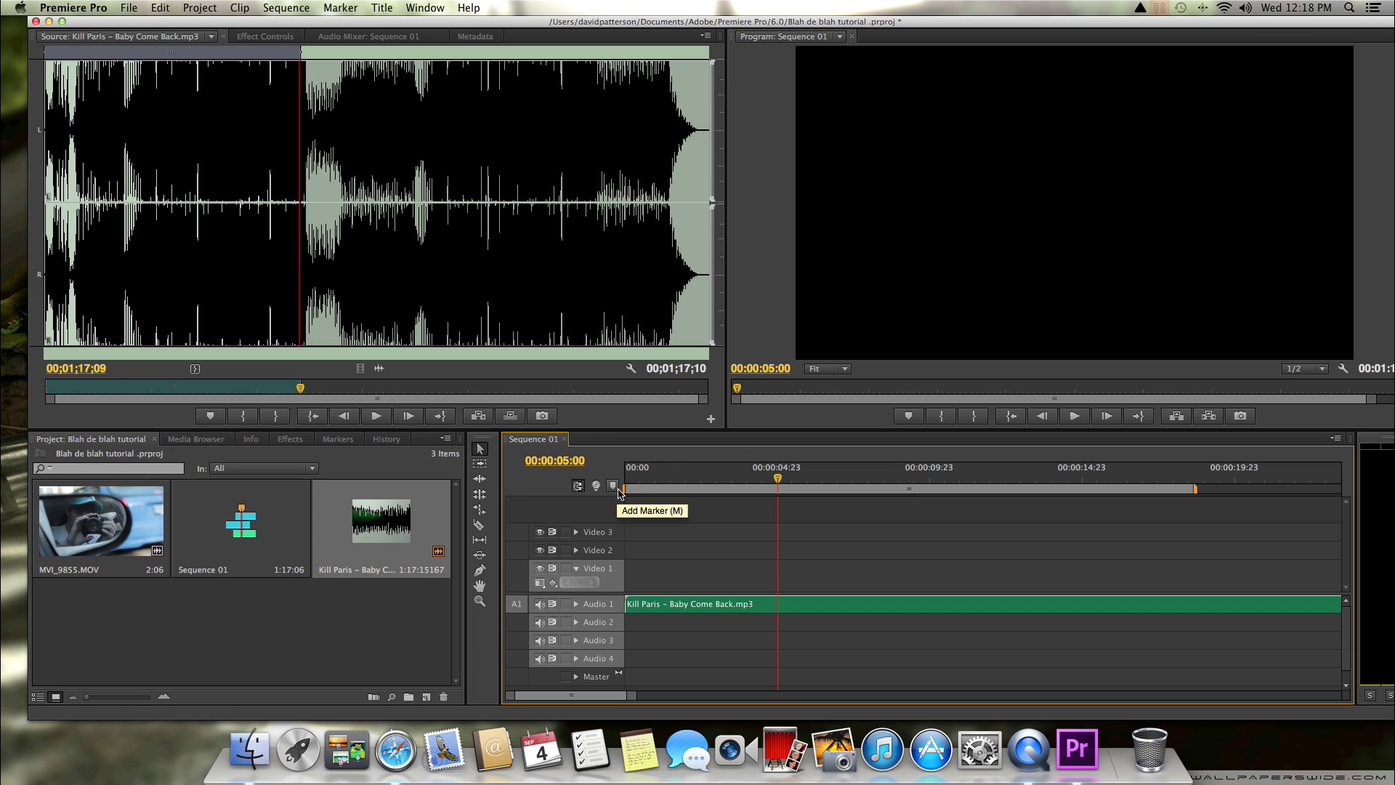
pyautogui.click(663, 479)
pyautogui.moveTo(663, 480); pyautogui.dragTo(623, 479)
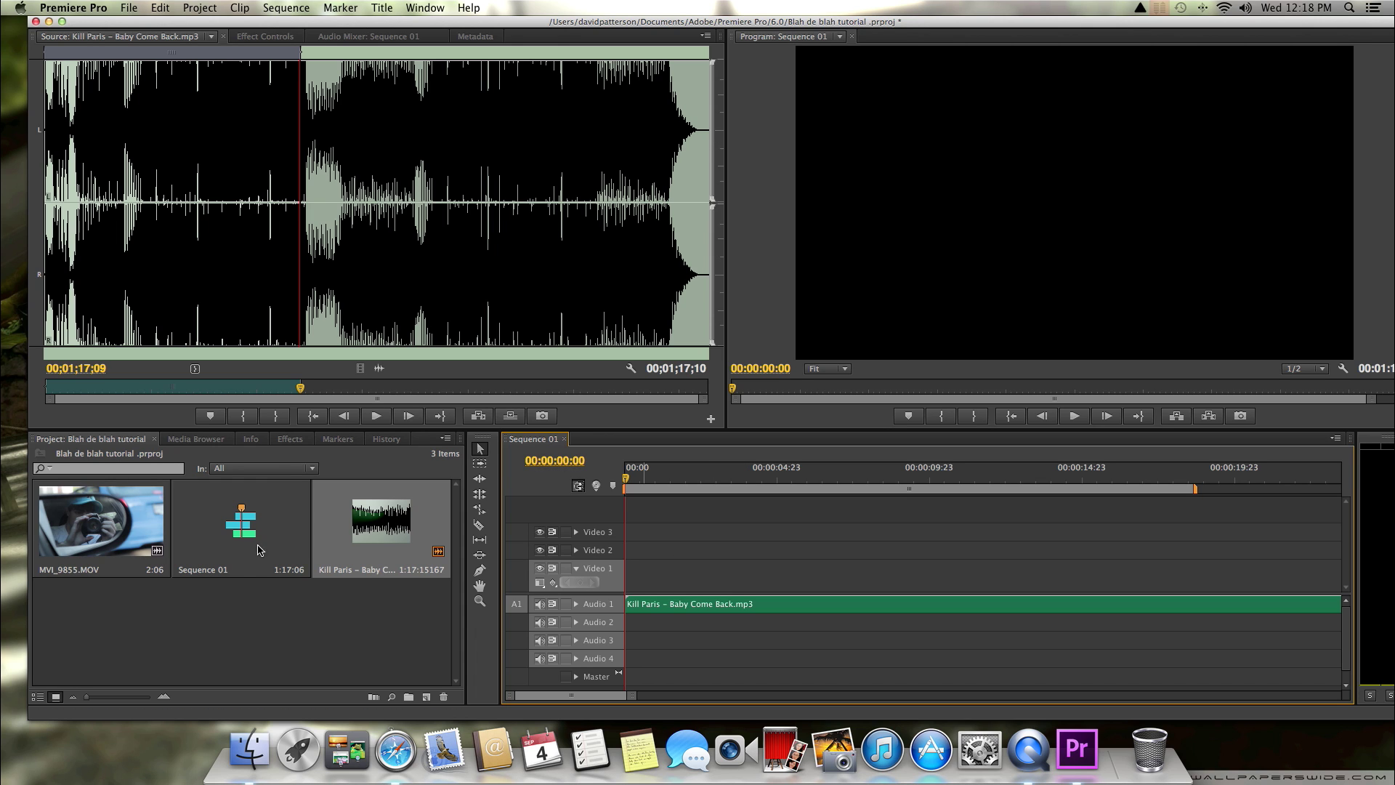
# Add the MVI_9855.MOV clip to the start of Video 3.
pyautogui.click(71, 521)
pyautogui.doubleClick(102, 518)
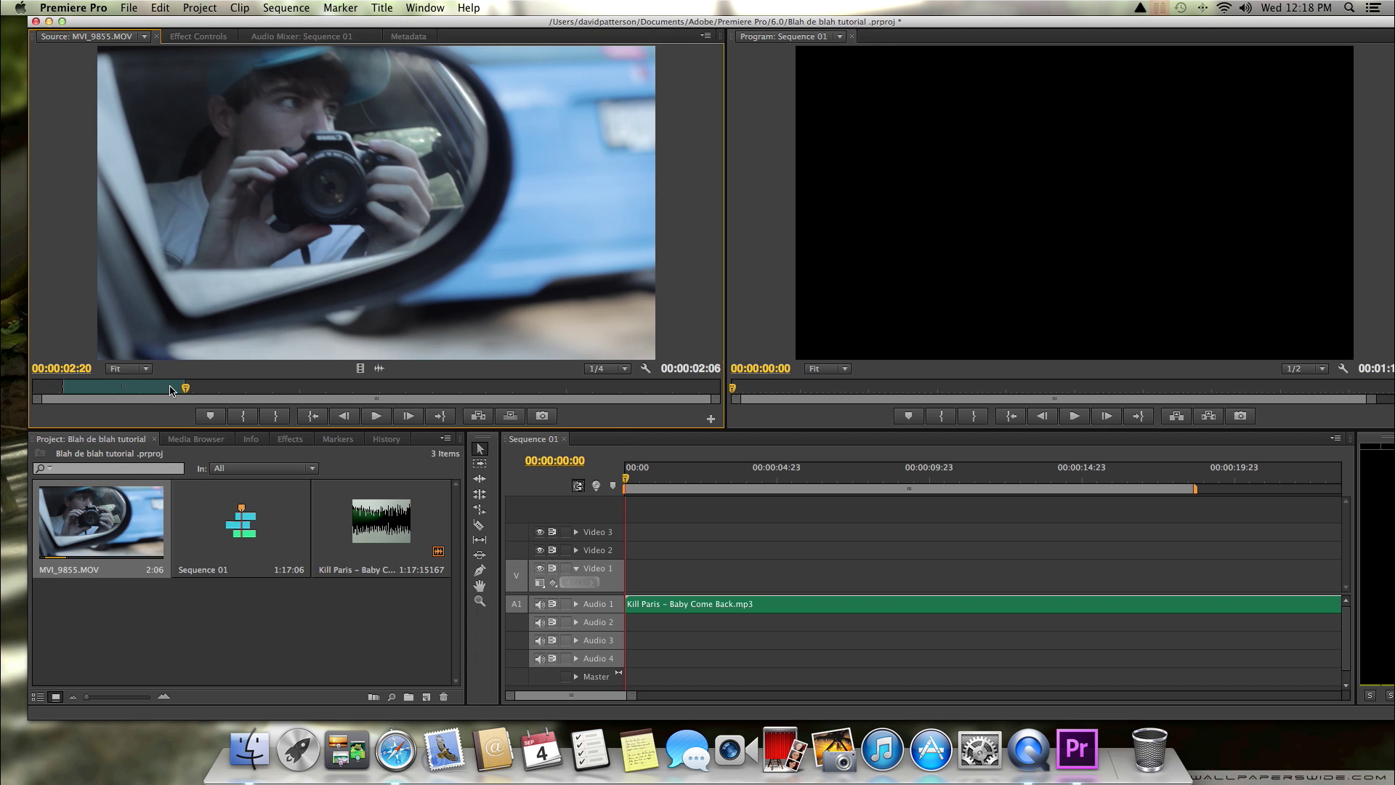
pyautogui.moveTo(209, 333); pyautogui.dragTo(628, 538)
# Mark the car shot with an out point at 10:19 and add it after the first clip.
pyautogui.click(496, 390)
pyautogui.press('i')
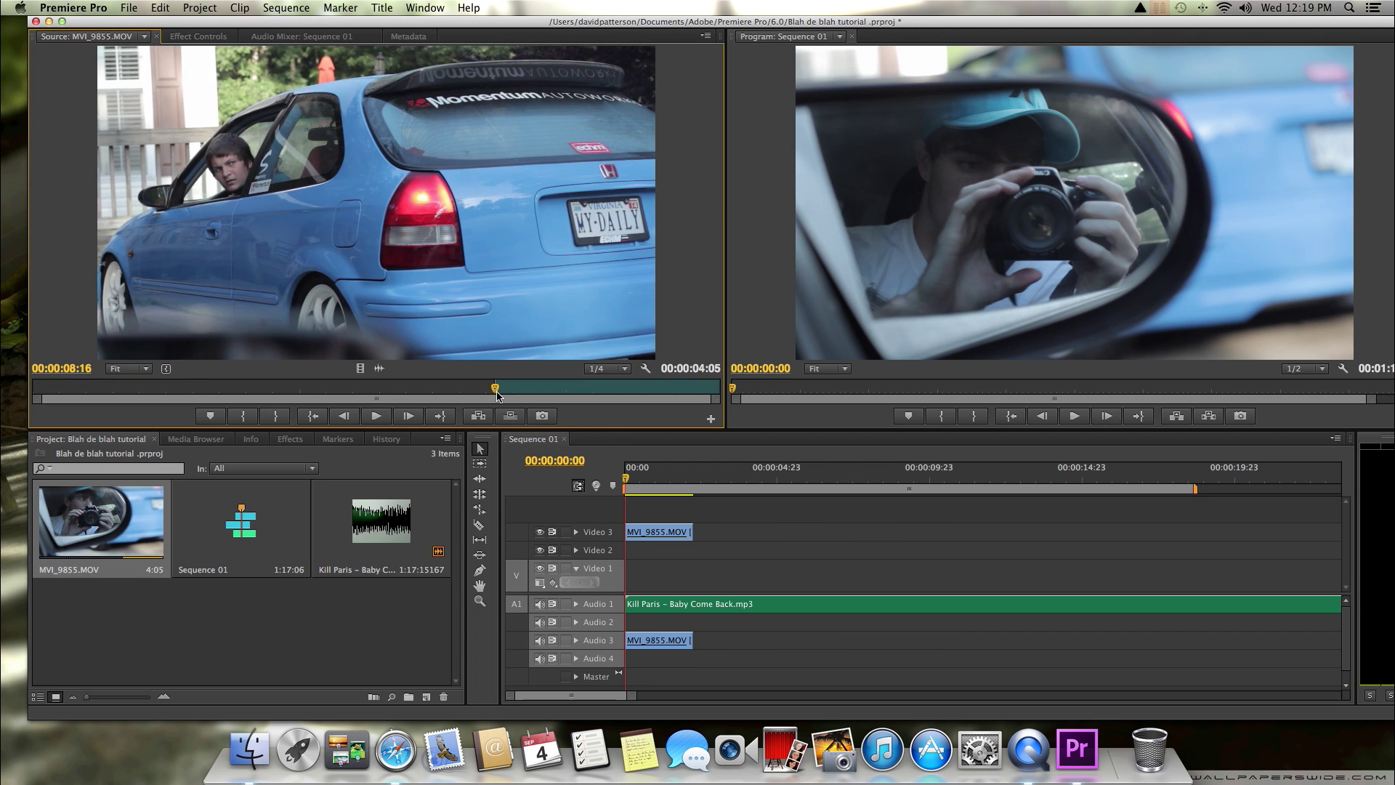
pyautogui.press('space')
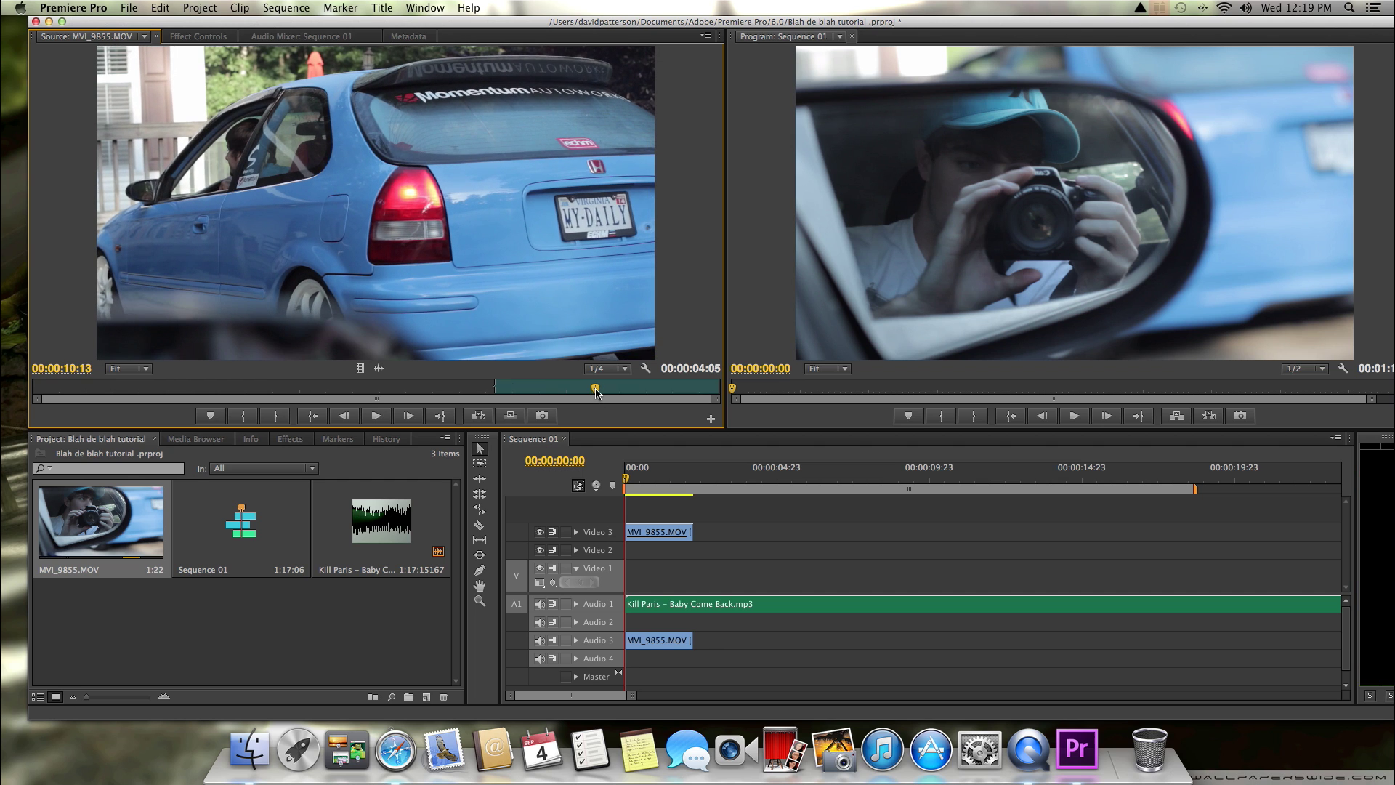
pyautogui.press('o')
pyautogui.press('space')
pyautogui.moveTo(538, 320); pyautogui.dragTo(696, 536)
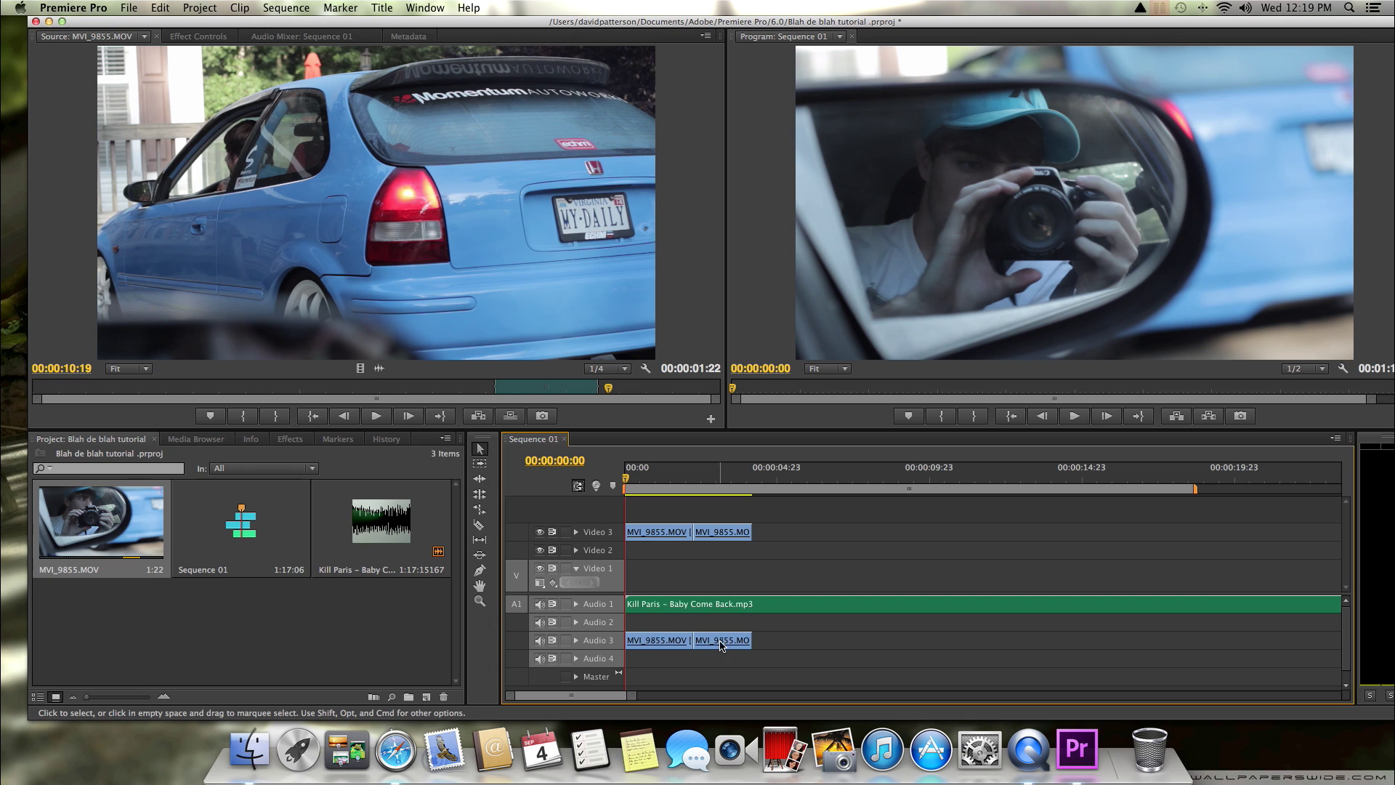
# Try deleting the Audio 3 clips, undo, and Option-select the camera audio apart from its video.
pyautogui.moveTo(901, 678); pyautogui.dragTo(652, 635)
pyautogui.press('Delete')
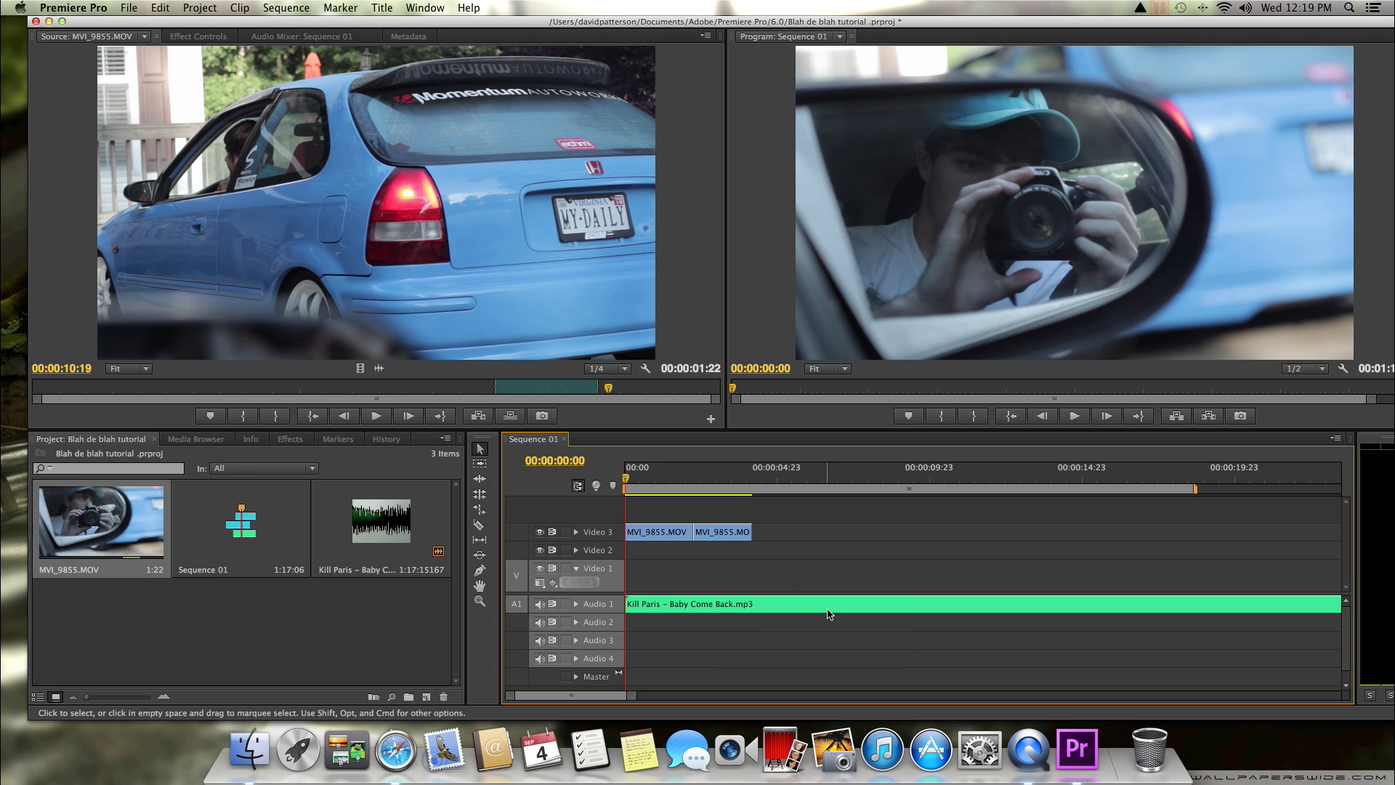
pyautogui.press('super+z')
pyautogui.press('alt')
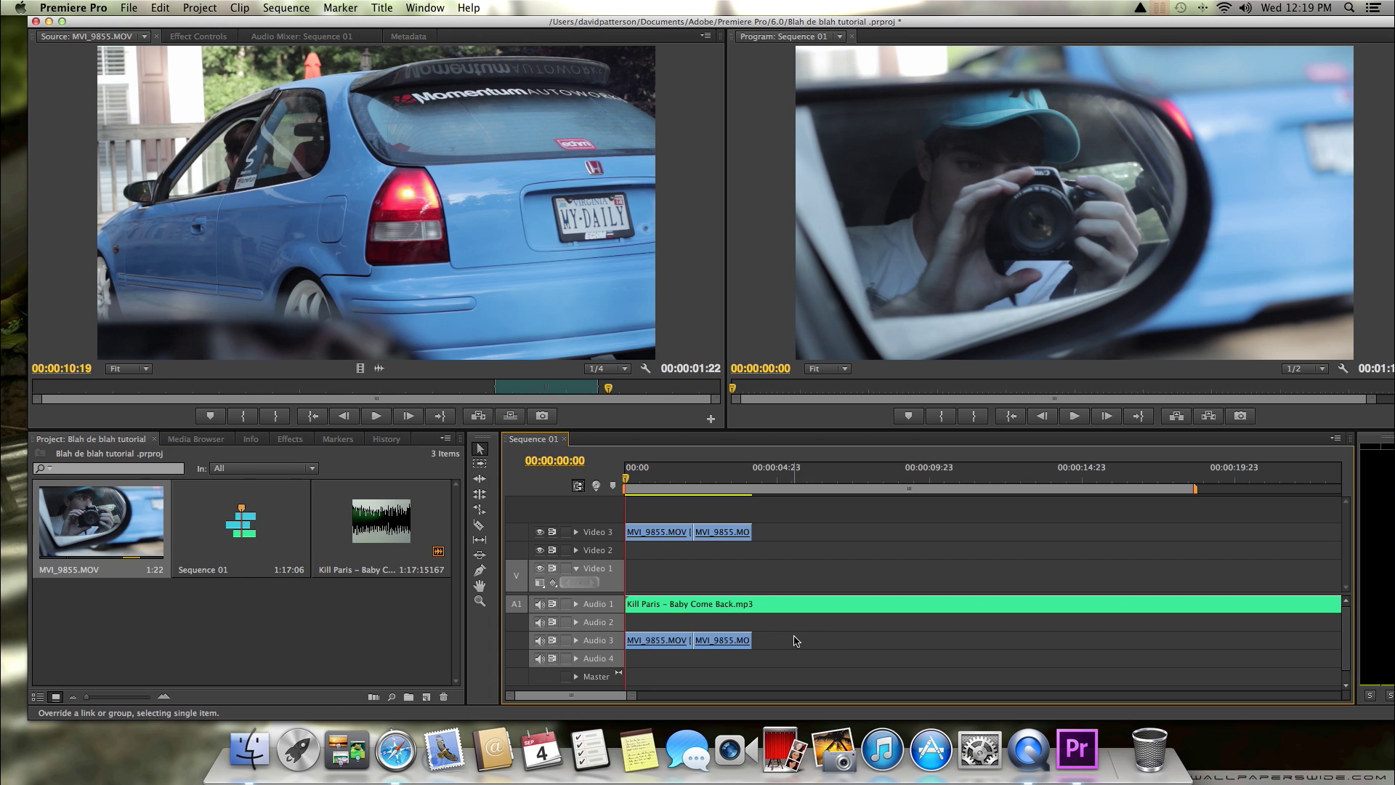
pyautogui.keyDown('alt'); pyautogui.click(716, 642); pyautogui.keyUp('alt')
pyautogui.keyDown('alt'); pyautogui.click(667, 646); pyautogui.keyUp('alt')
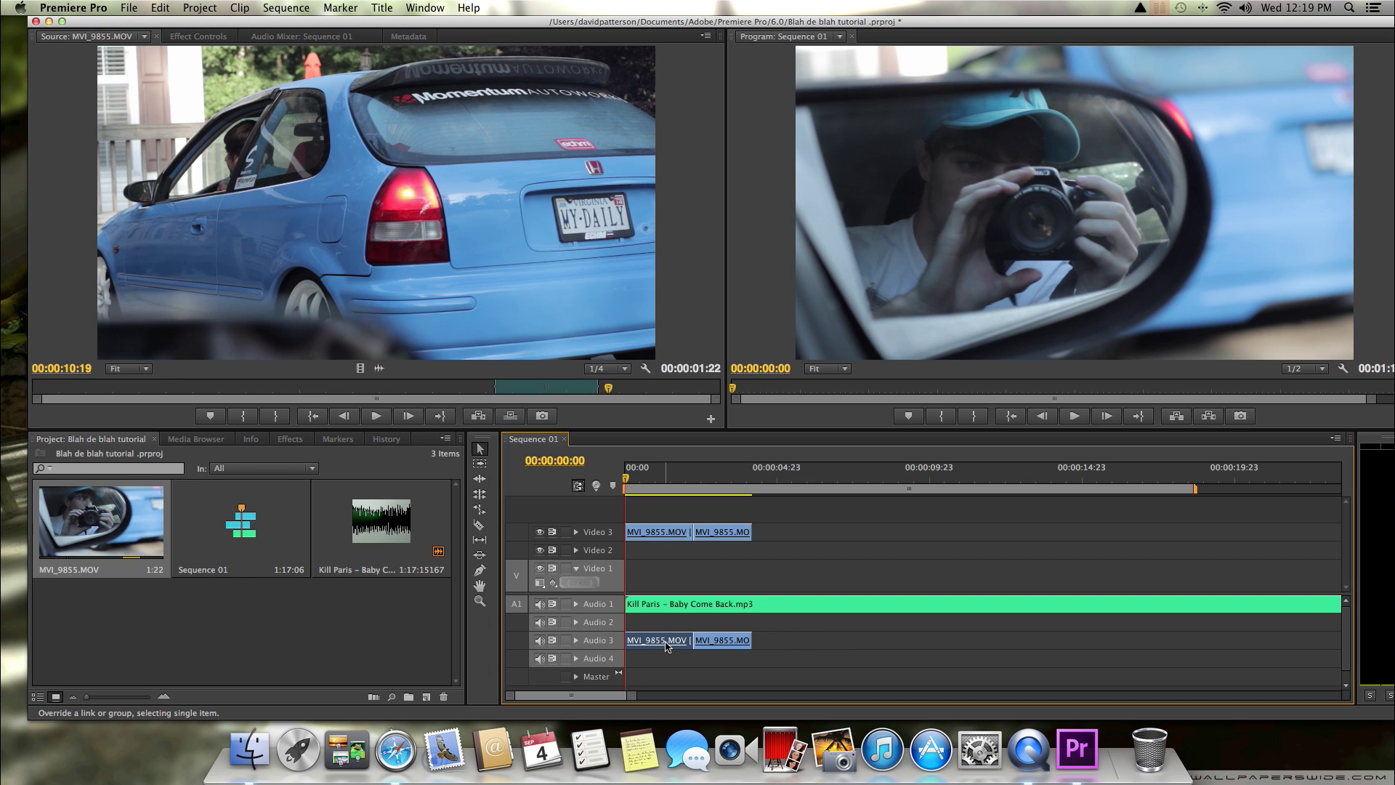
pyautogui.keyDown('alt'); pyautogui.click(705, 647); pyautogui.keyUp('alt')
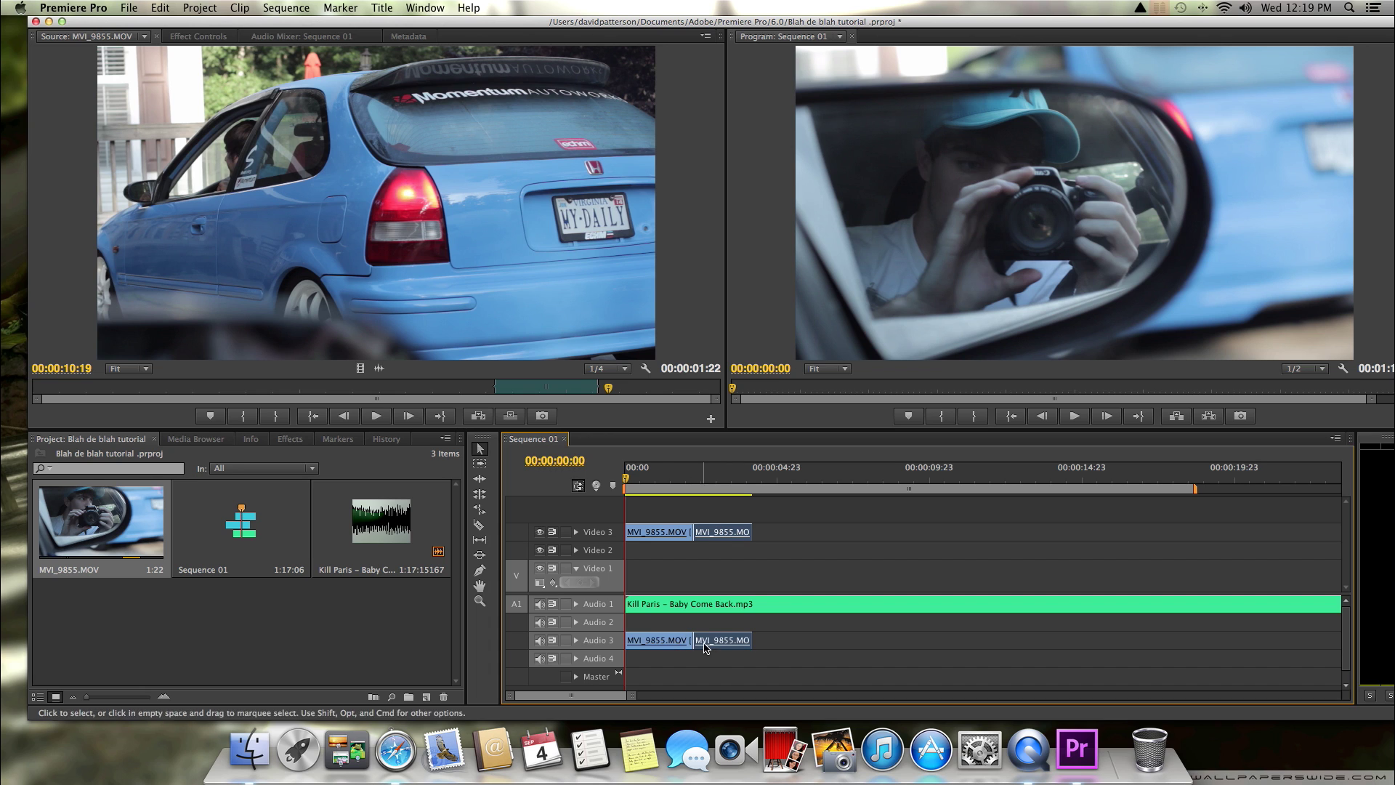
# Delete both MVI_9855.MOV camera audio clips from Audio 3, leaving the video on Video 3.
pyautogui.click(685, 646)
pyautogui.click(739, 648)
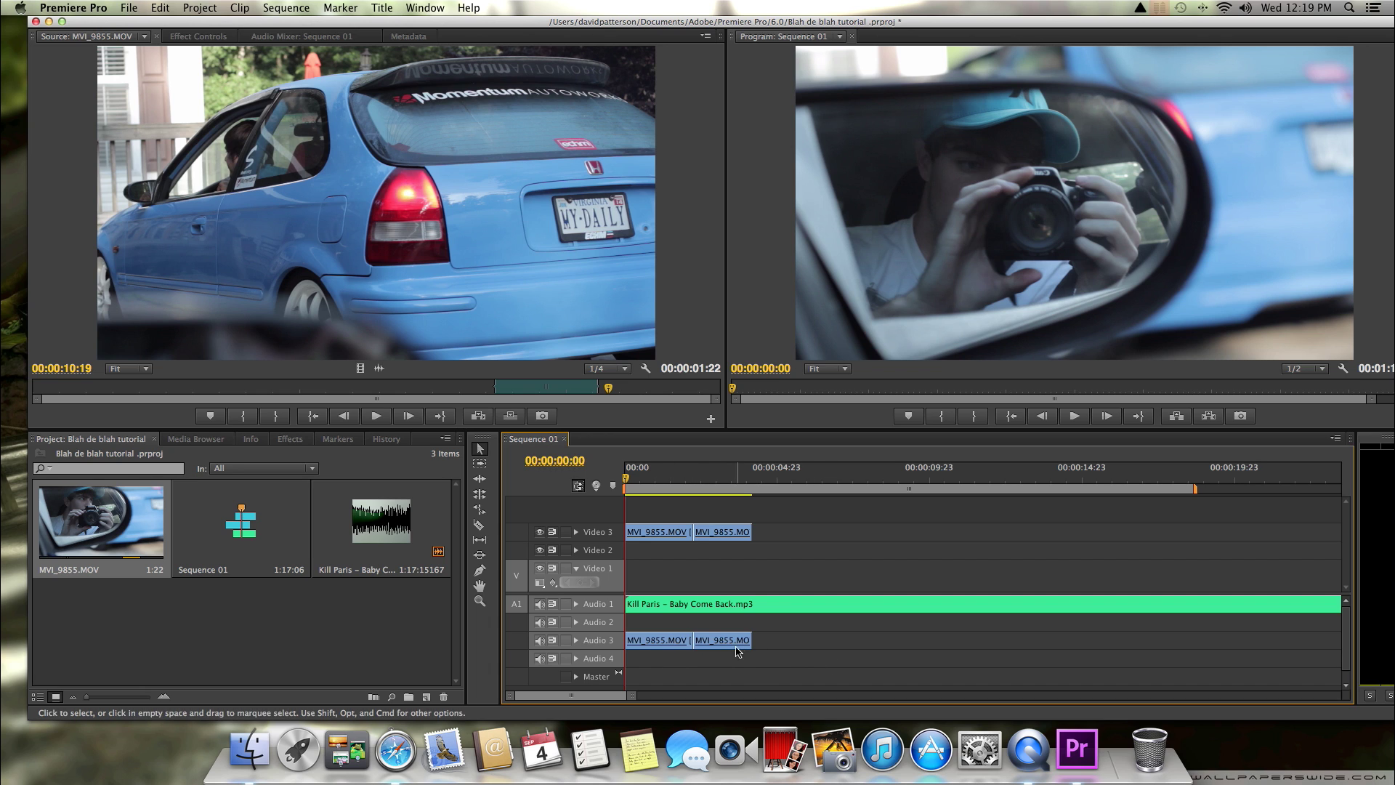
pyautogui.click(730, 647)
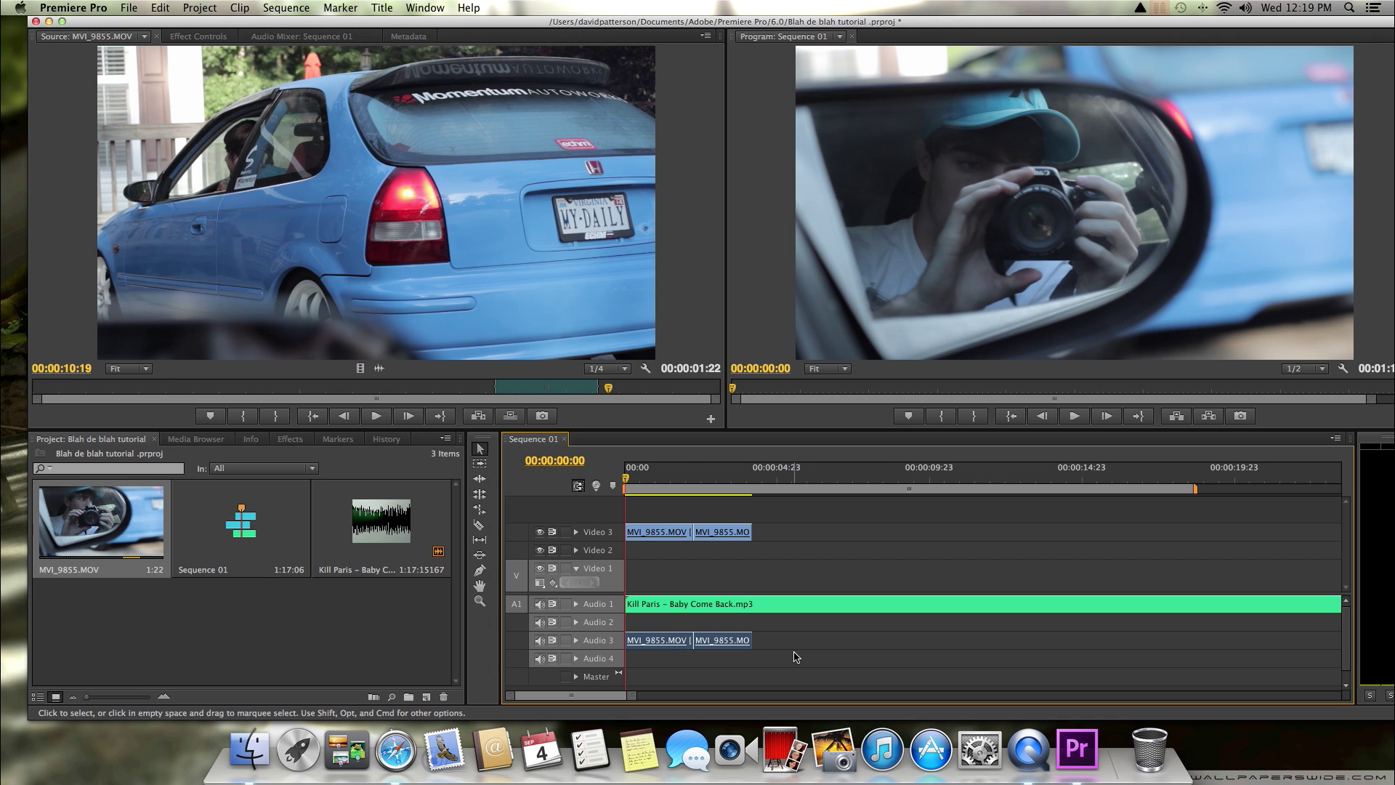
pyautogui.press('Delete')
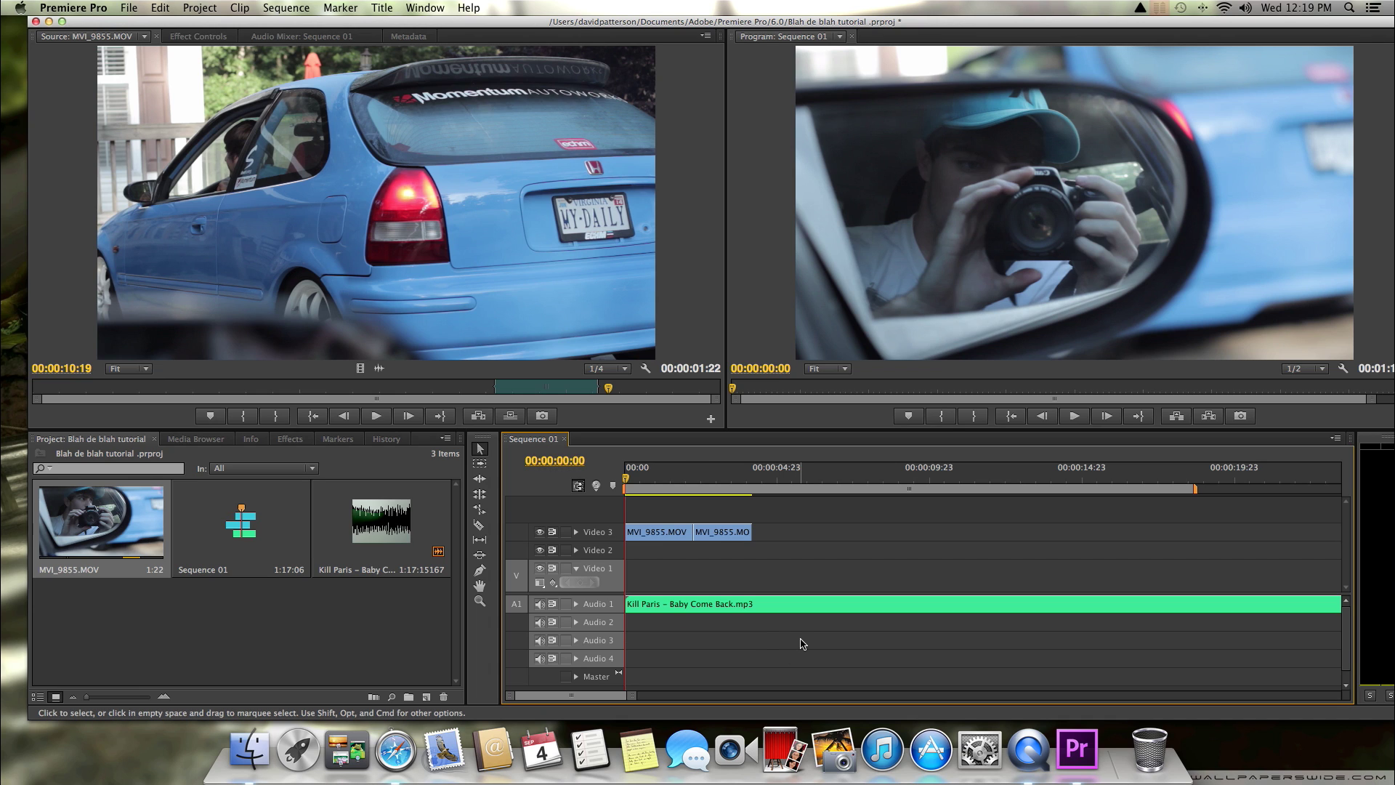
pyautogui.press('super+z')
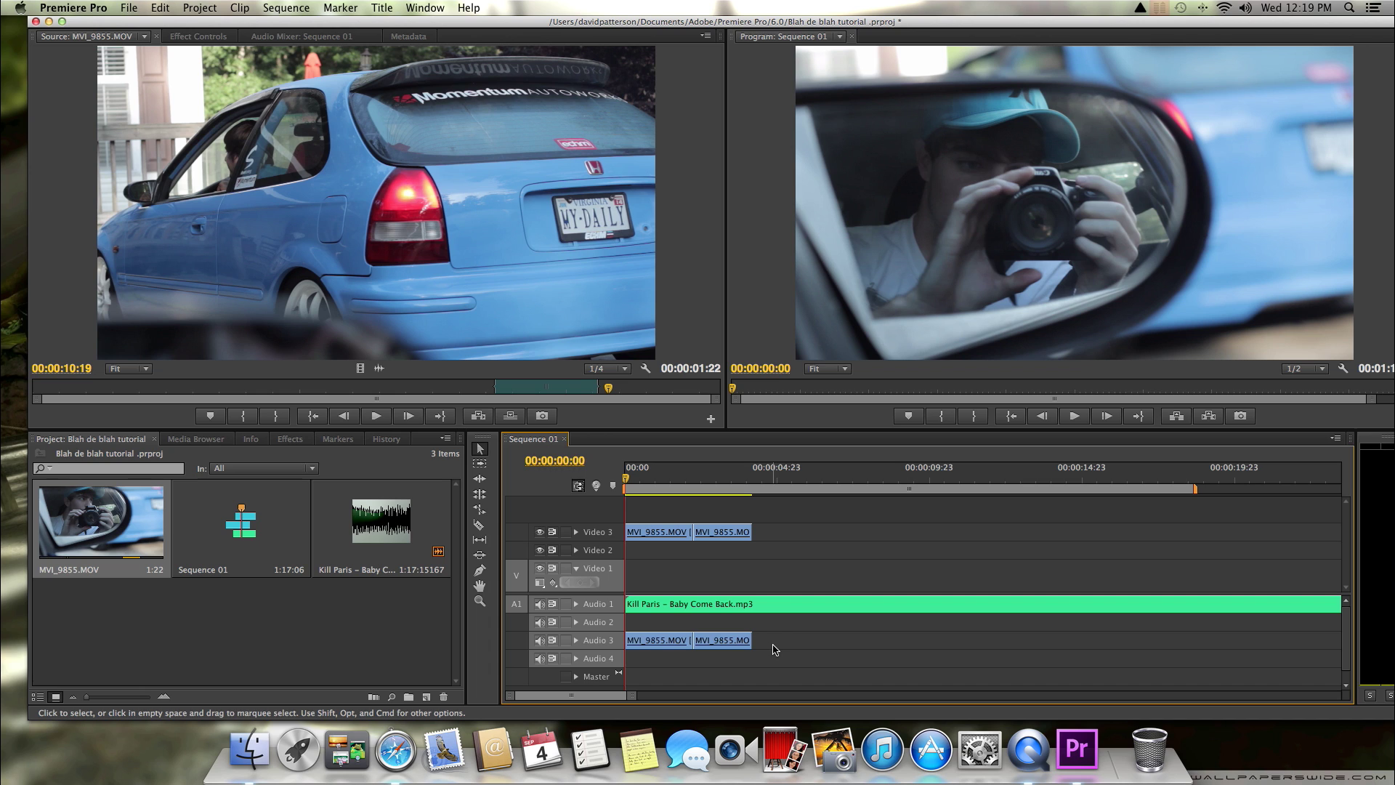
pyautogui.click(773, 652)
pyautogui.moveTo(765, 653); pyautogui.dragTo(672, 635)
pyautogui.press('Delete')
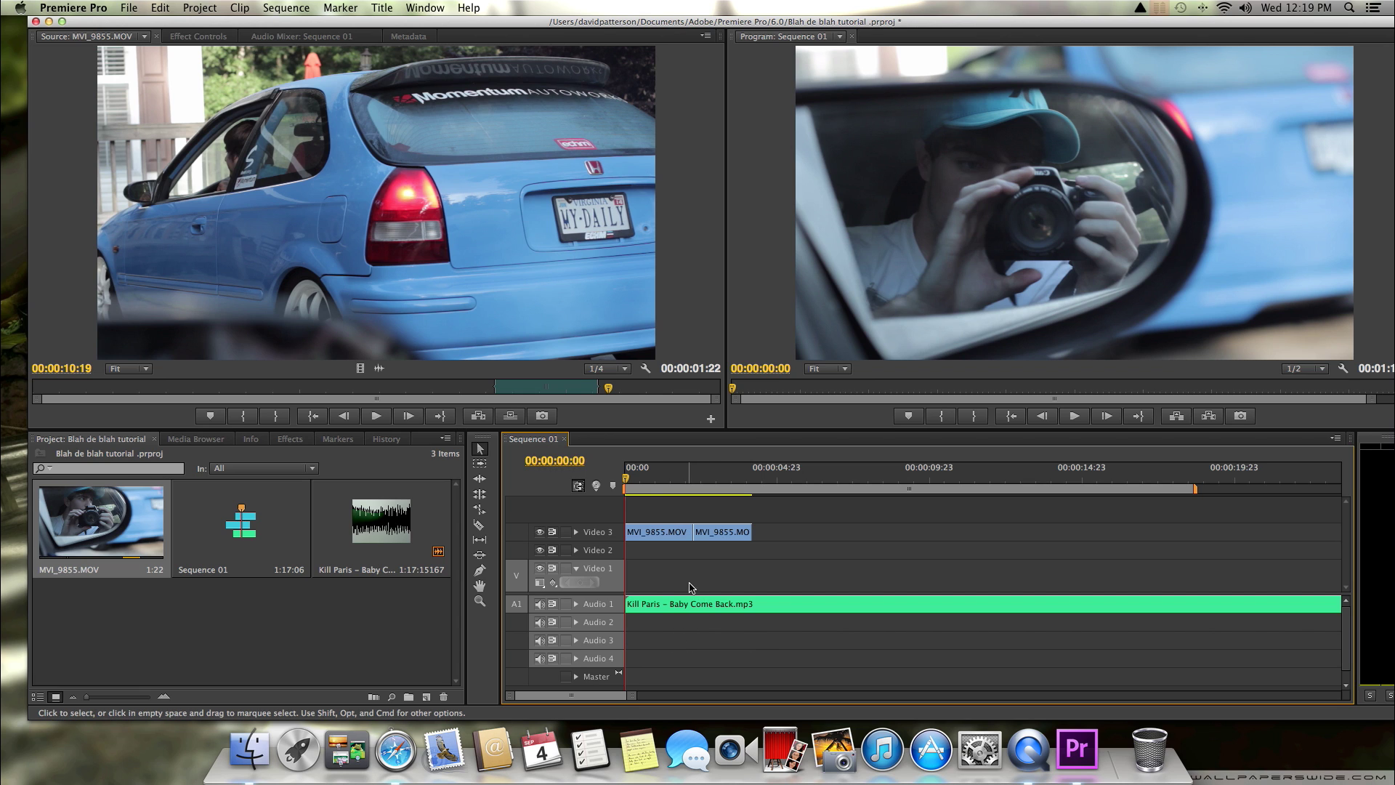
pyautogui.moveTo(641, 483); pyautogui.dragTo(617, 485)
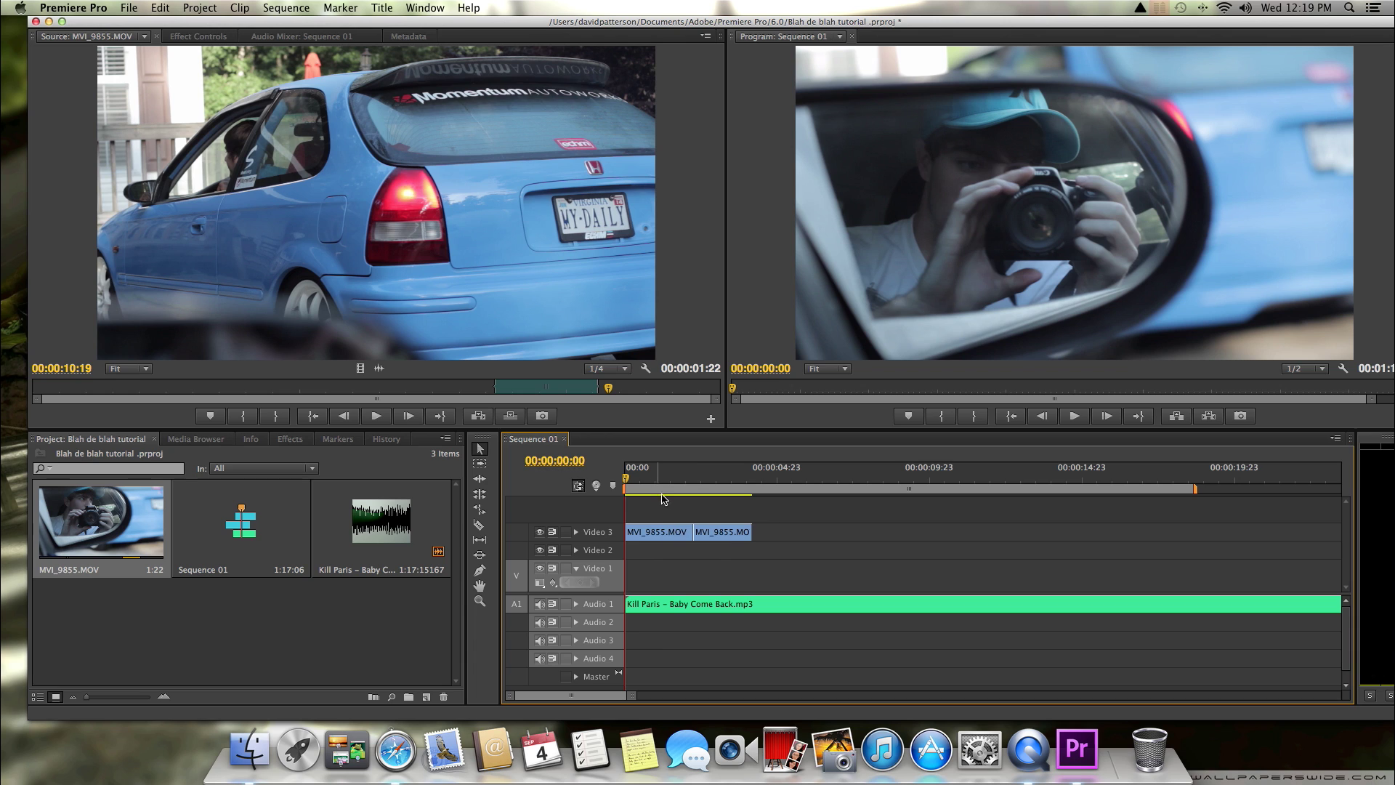
# Delete both MVI_9855.MOV clips from Video 3 and play the music from the start.
pyautogui.click(788, 526)
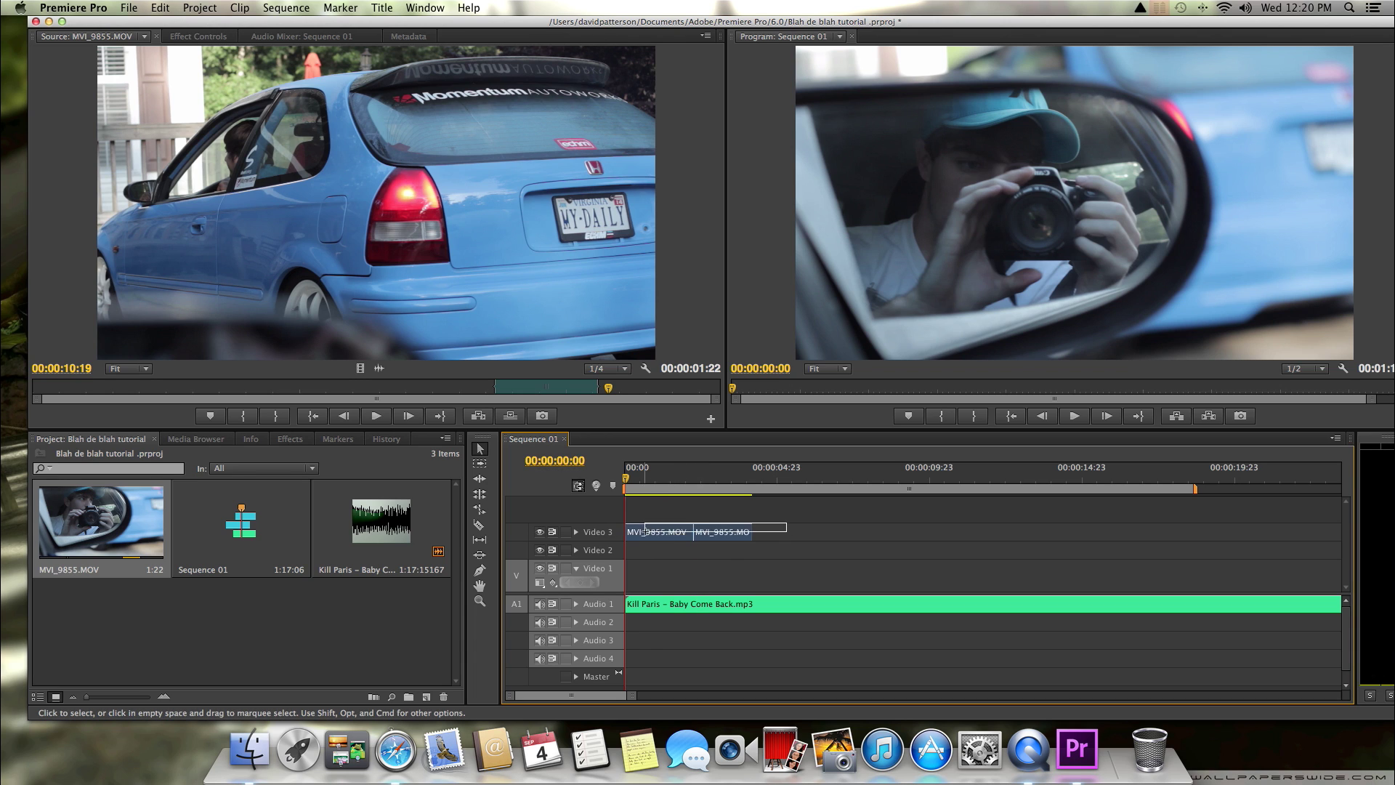
pyautogui.press('Delete')
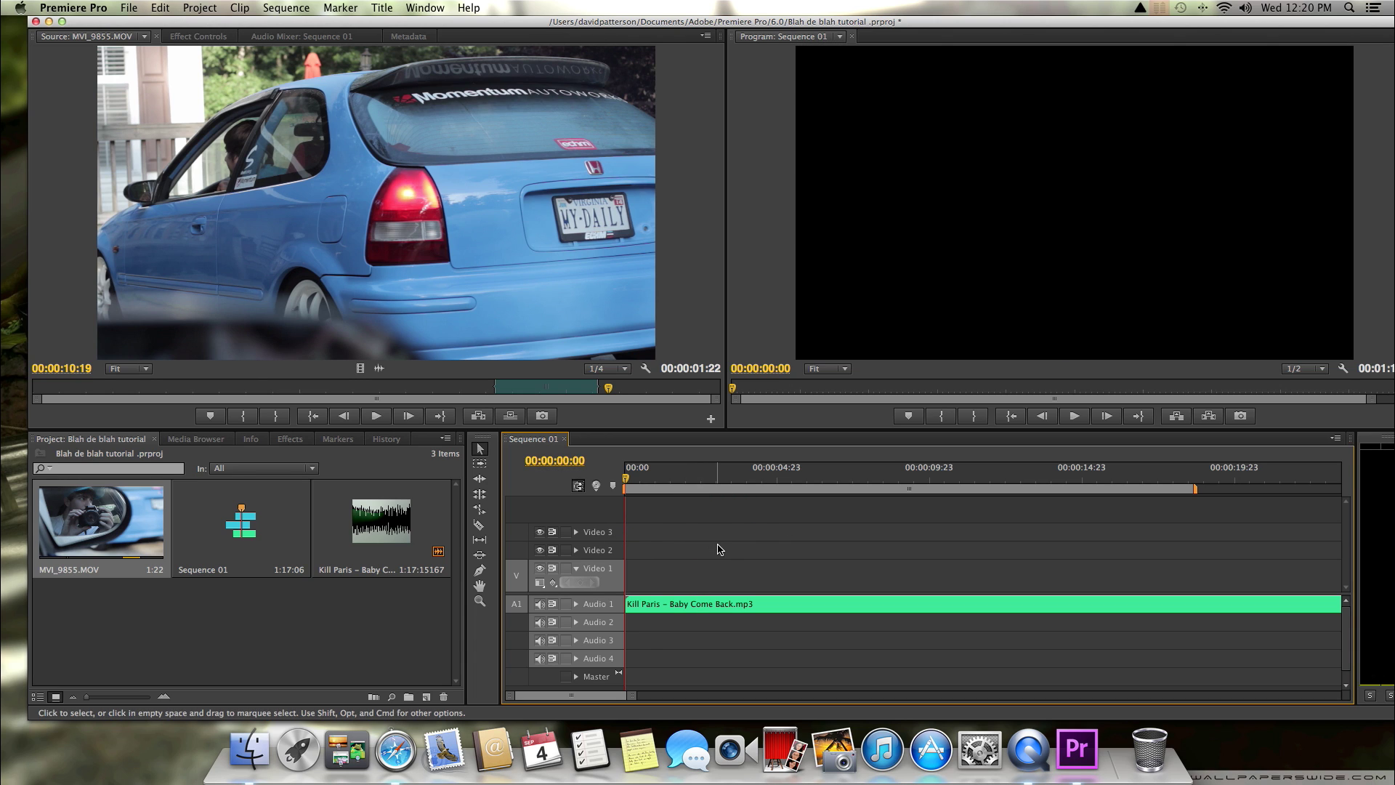
pyautogui.press('space')
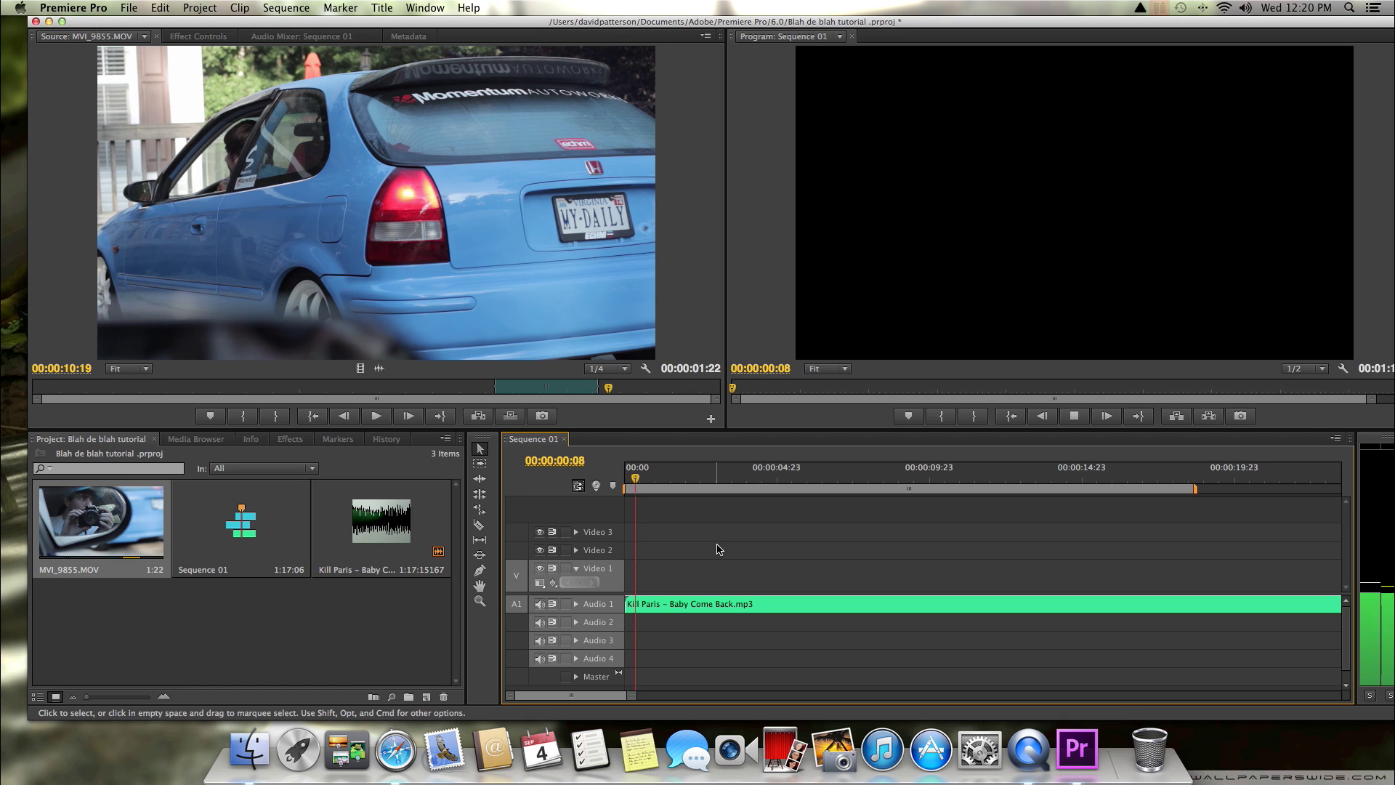
pyautogui.press('space')
# Trim the start of the Kill Paris clip and slide it back to 00:00, checking playback.
pyautogui.moveTo(632, 602); pyautogui.dragTo(795, 603)
pyautogui.click(645, 480)
pyautogui.moveTo(647, 485); pyautogui.dragTo(659, 485)
pyautogui.moveTo(684, 608)
pyautogui.mouseDown()
pyautogui.moveTo(788, 609)
pyautogui.moveTo(686, 609)
pyautogui.mouseUp()
pyautogui.moveTo(659, 480); pyautogui.dragTo(676, 479)
pyautogui.press('space')
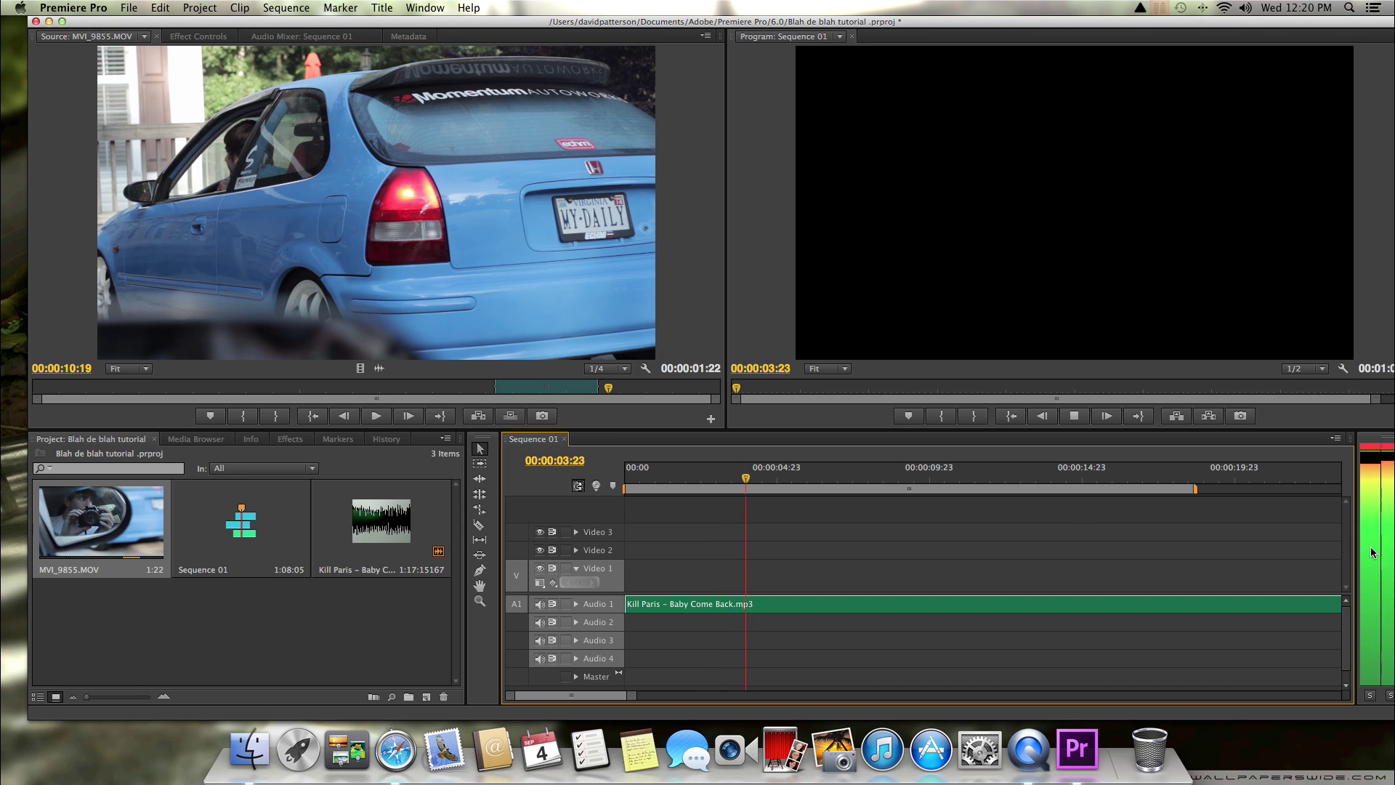
pyautogui.press('space')
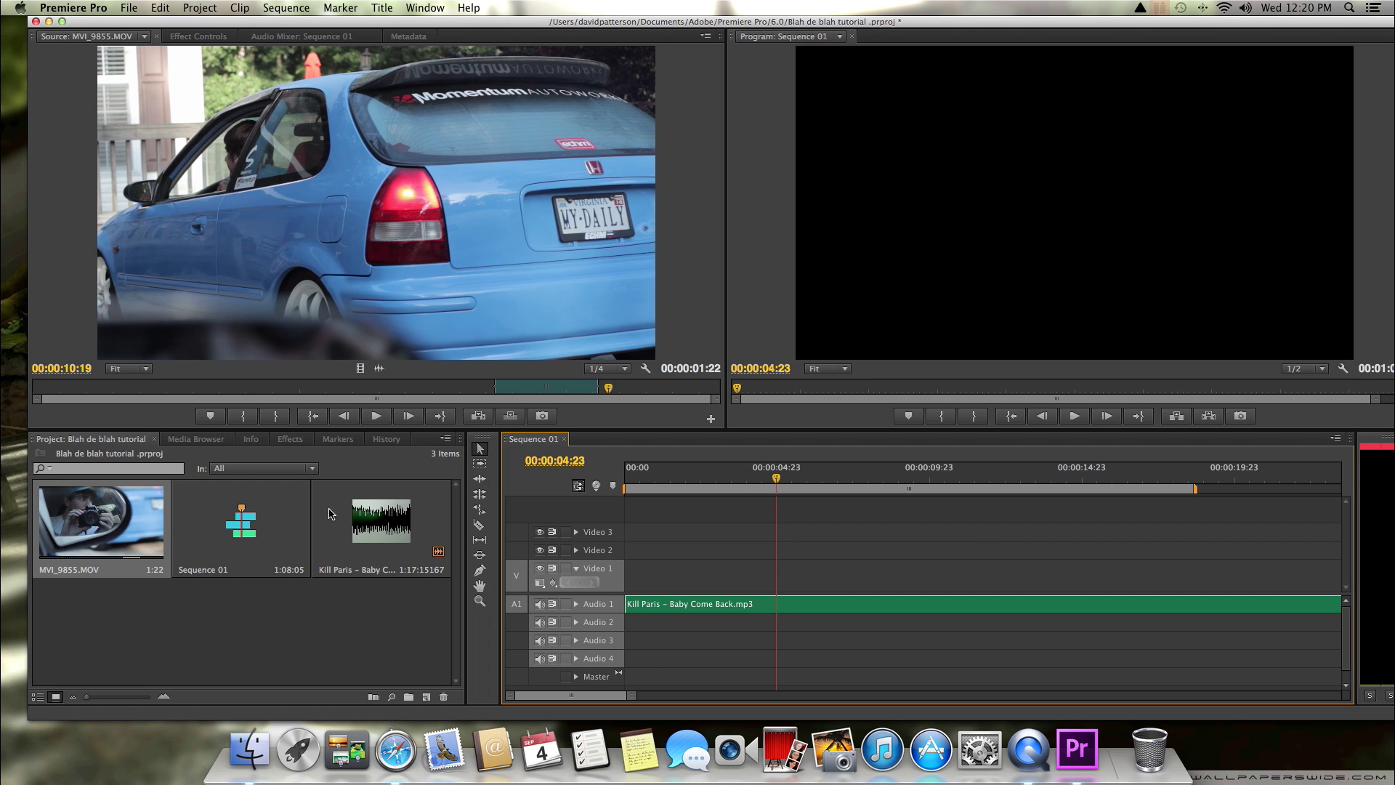
# Place the MVI_9855.MOV shot from 00:00:01:18 to 00:00:04:03 on Video 2 at 00:00:04:00.
pyautogui.click(679, 480)
pyautogui.press('space')
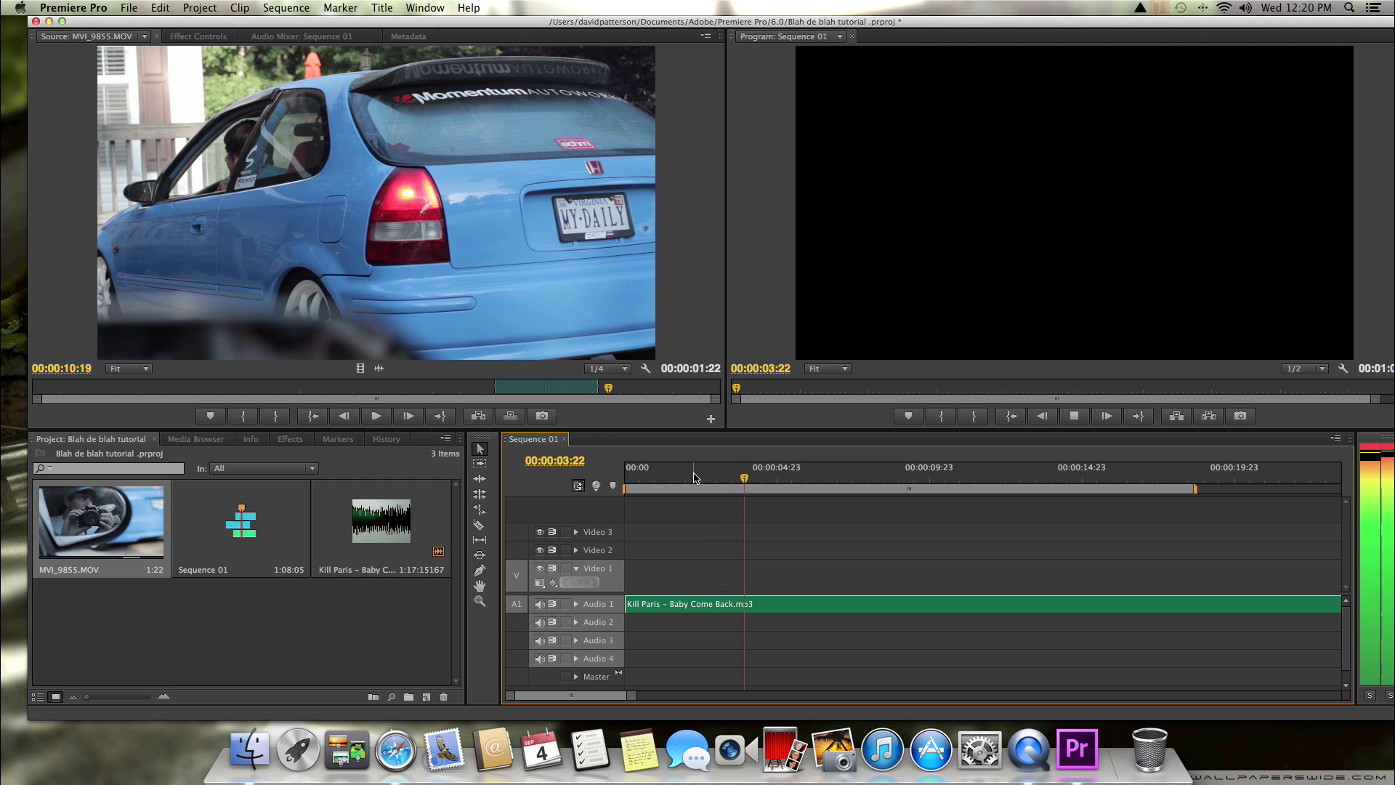
pyautogui.press('space')
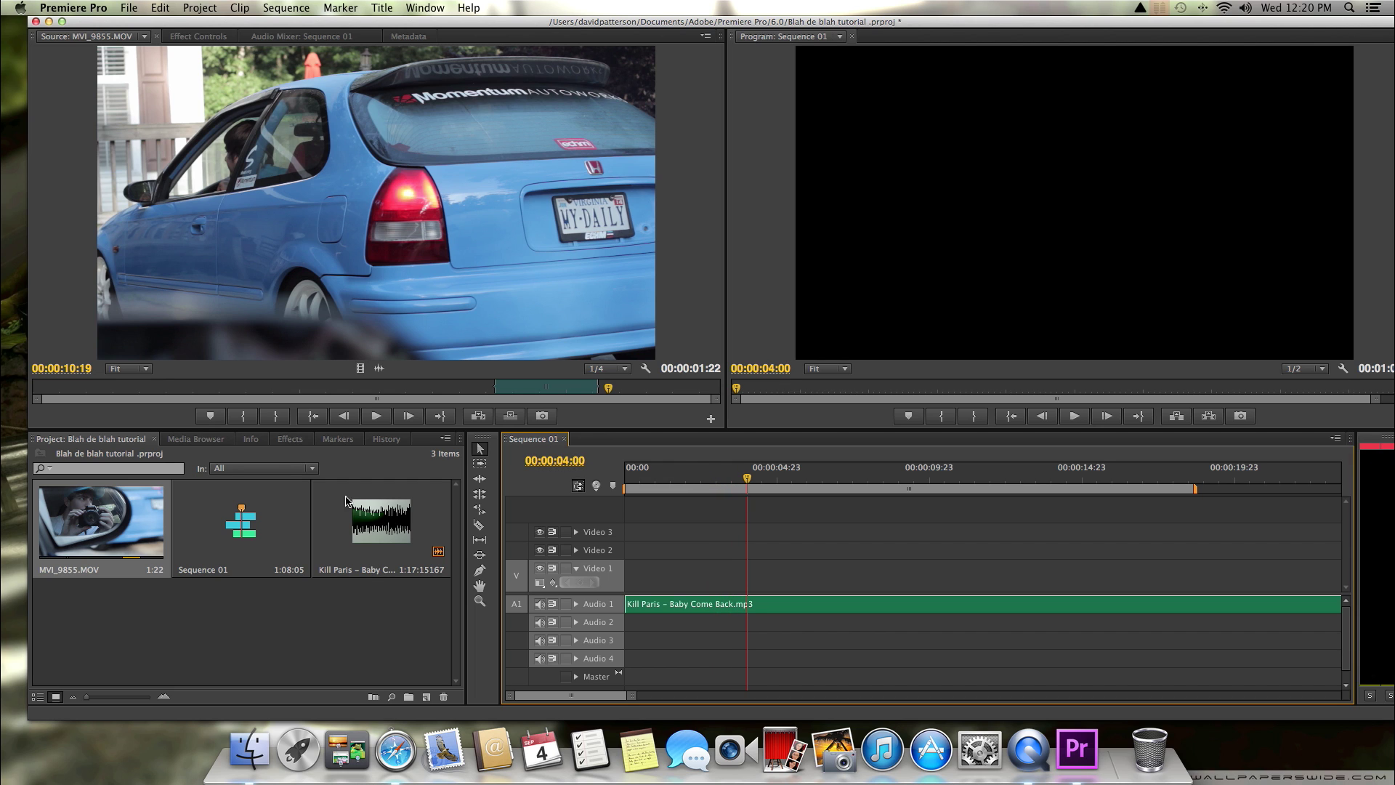
pyautogui.click(127, 390)
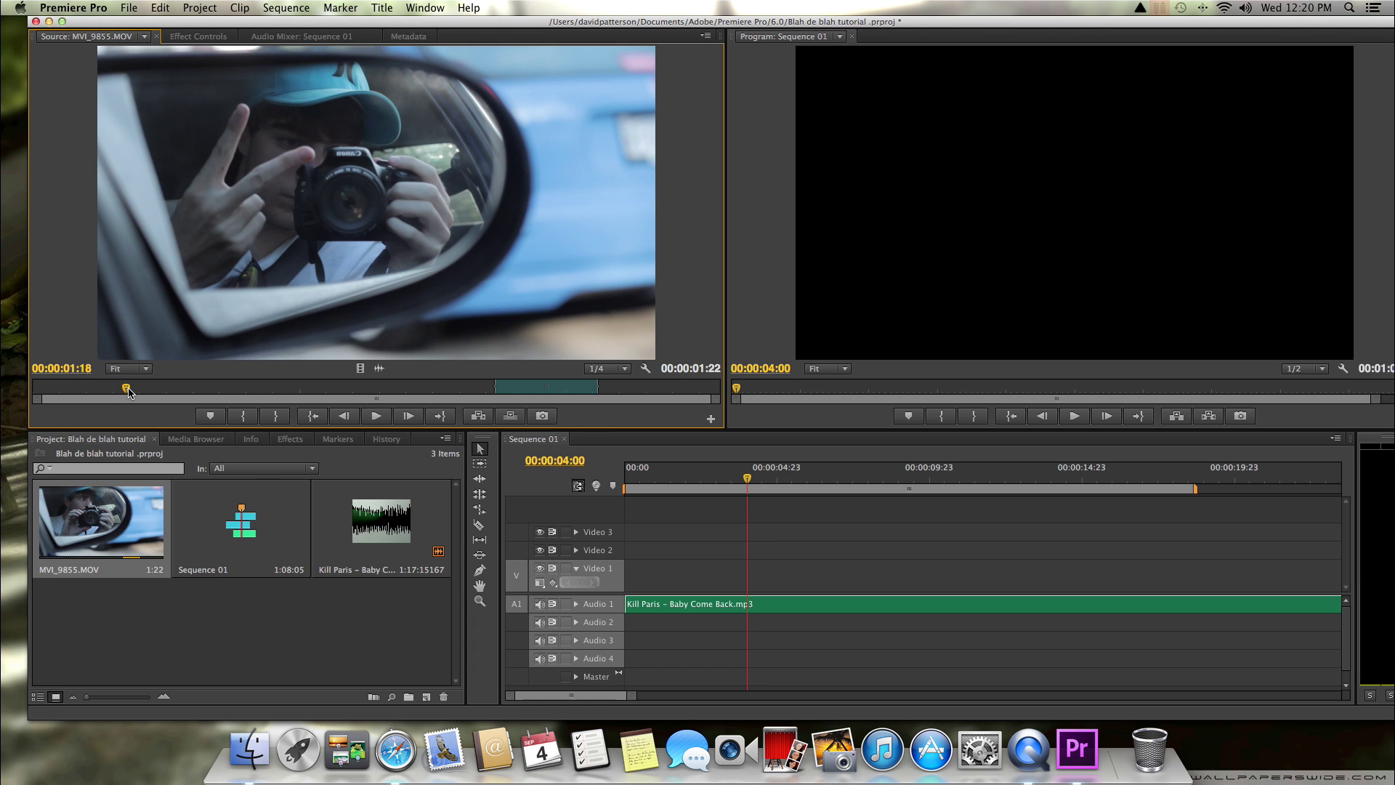
pyautogui.press('i')
pyautogui.press('space')
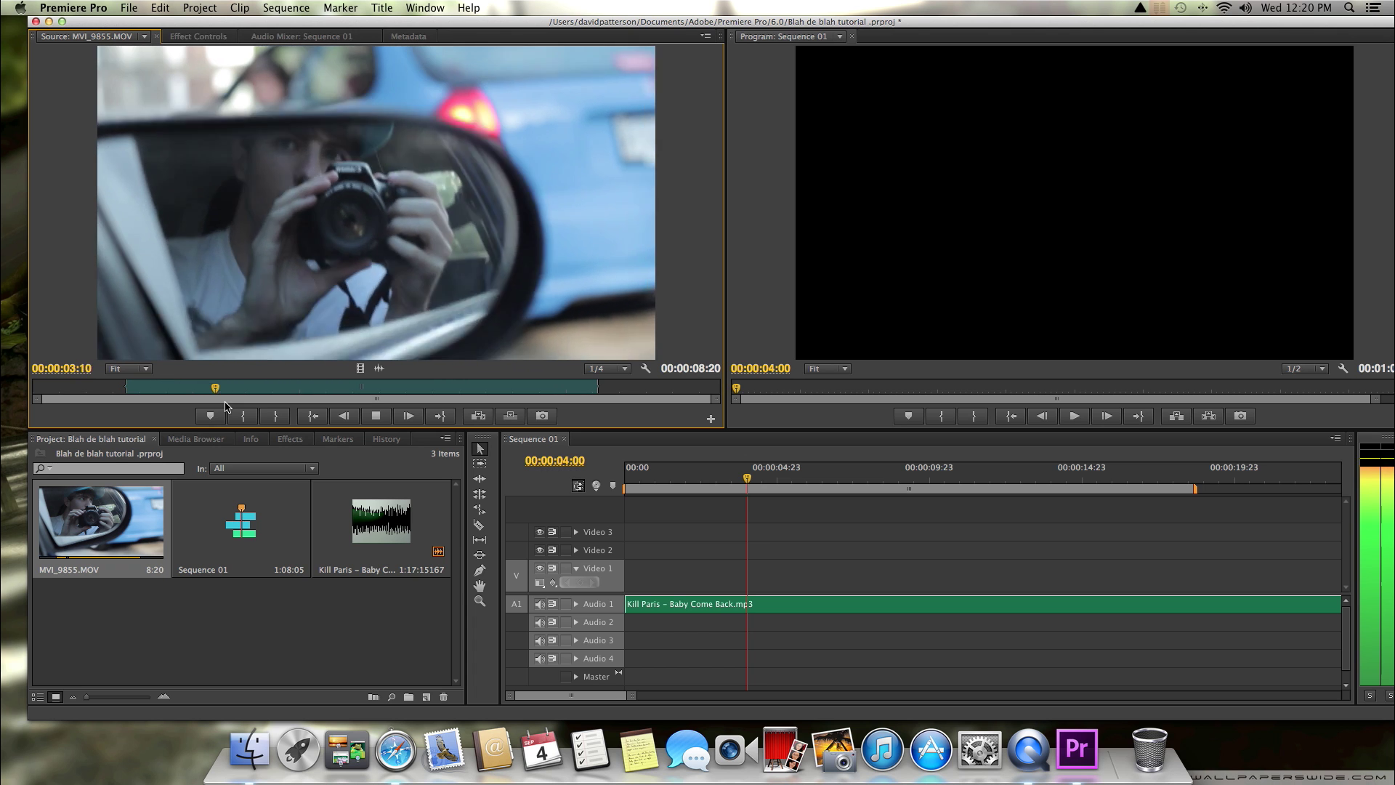
pyautogui.press('o')
pyautogui.press('space')
pyautogui.moveTo(403, 150); pyautogui.dragTo(786, 619)
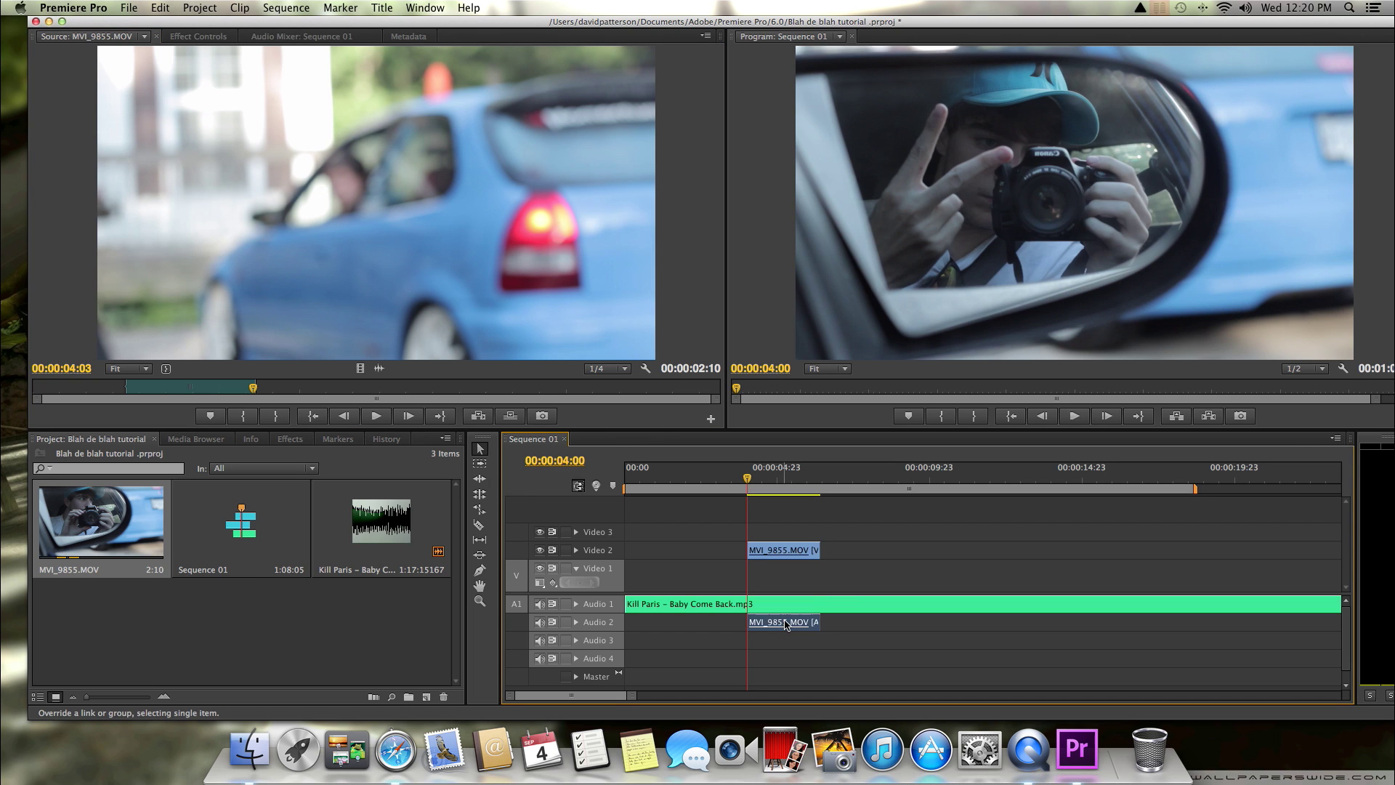
# Extend the first Video 2 clip's end to 00:00:06:17.
pyautogui.click(723, 483)
pyautogui.press('space')
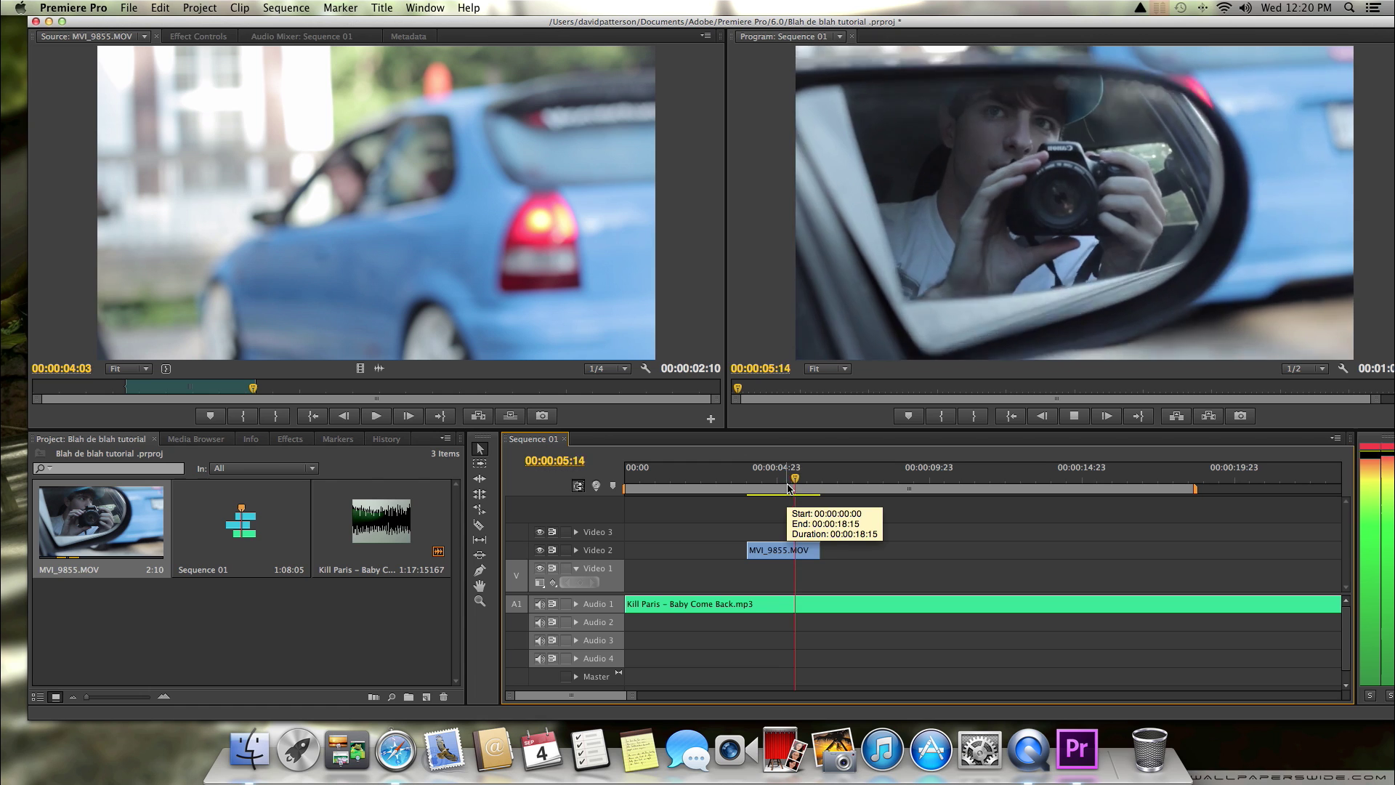
pyautogui.press('space')
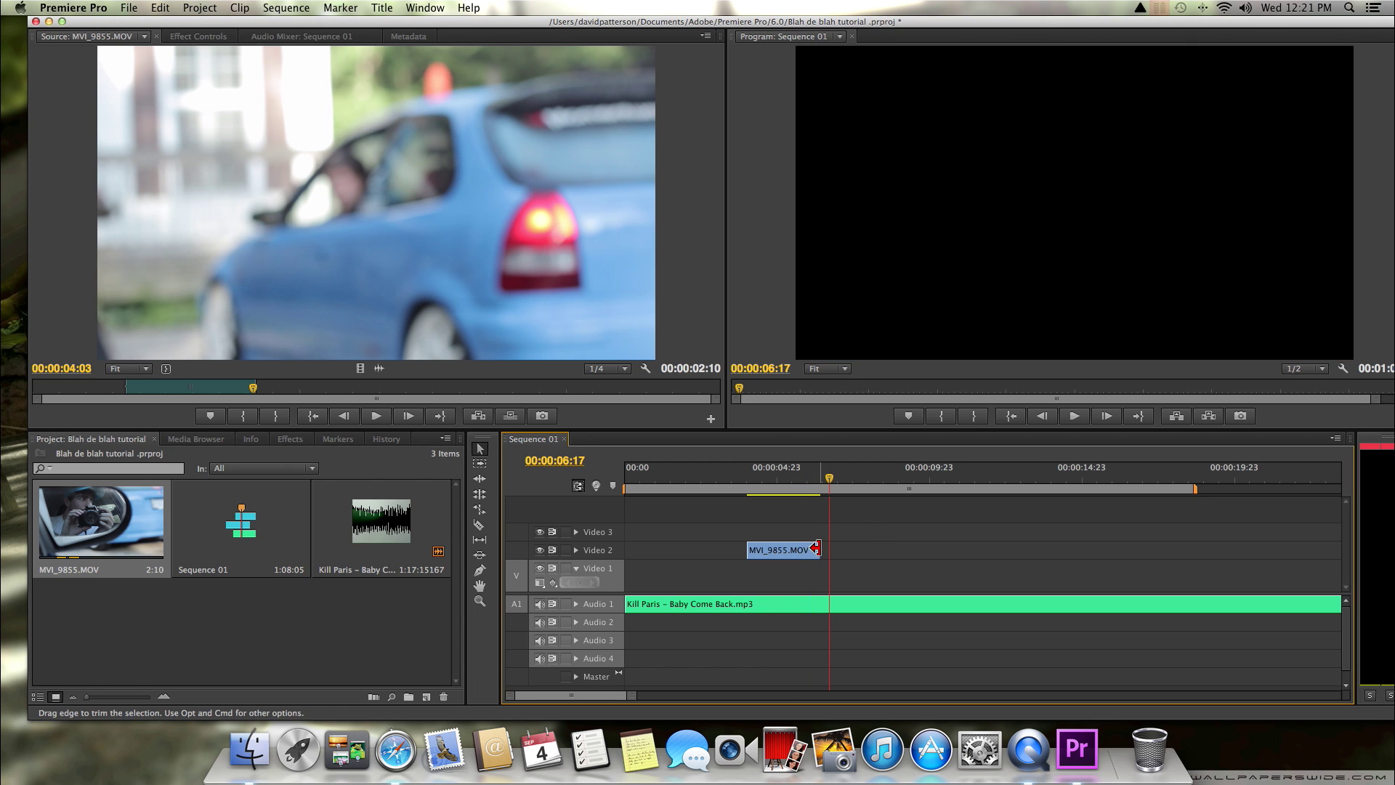
pyautogui.moveTo(815, 548); pyautogui.dragTo(829, 549)
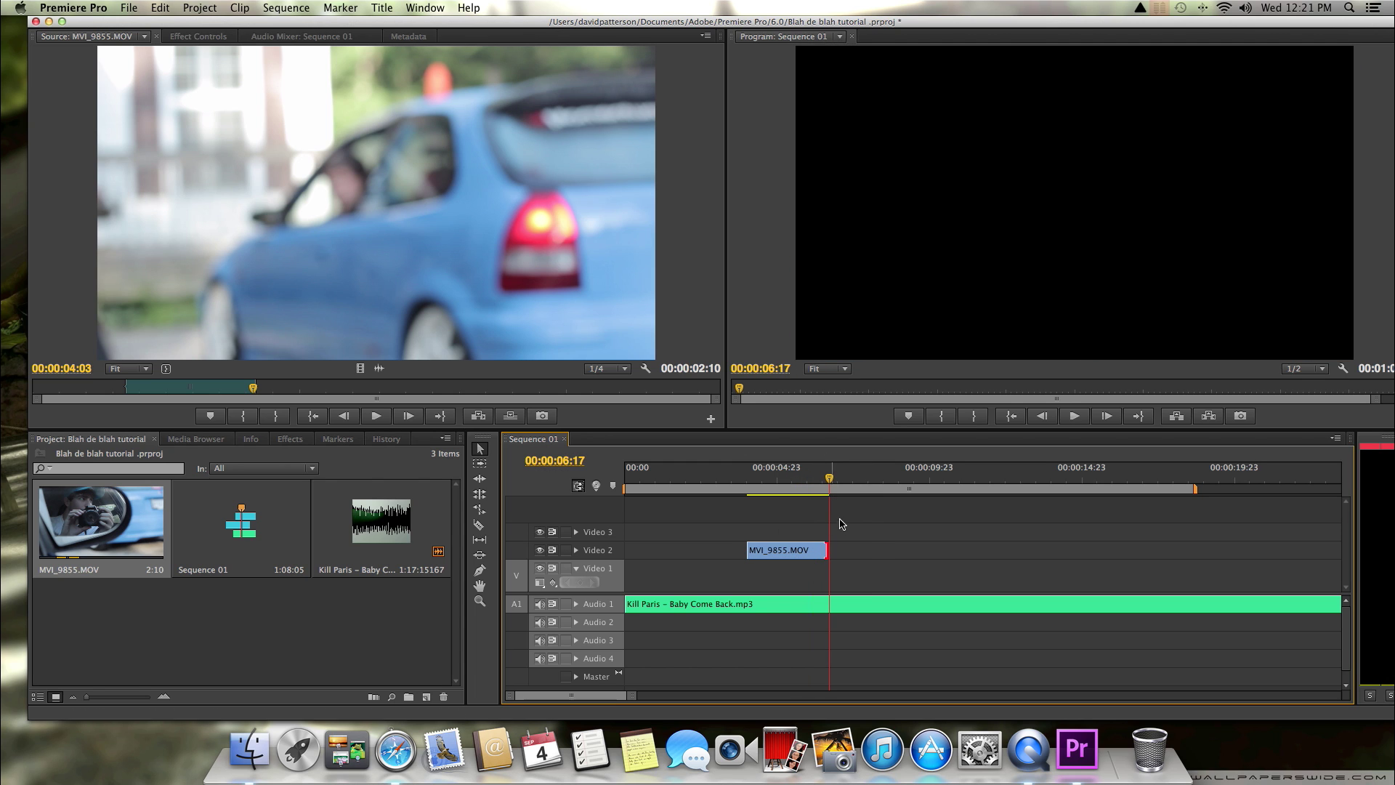
# Mark a later shot ending at 00:00:10:22 and place it on Video 2 after the first.
pyautogui.click(487, 389)
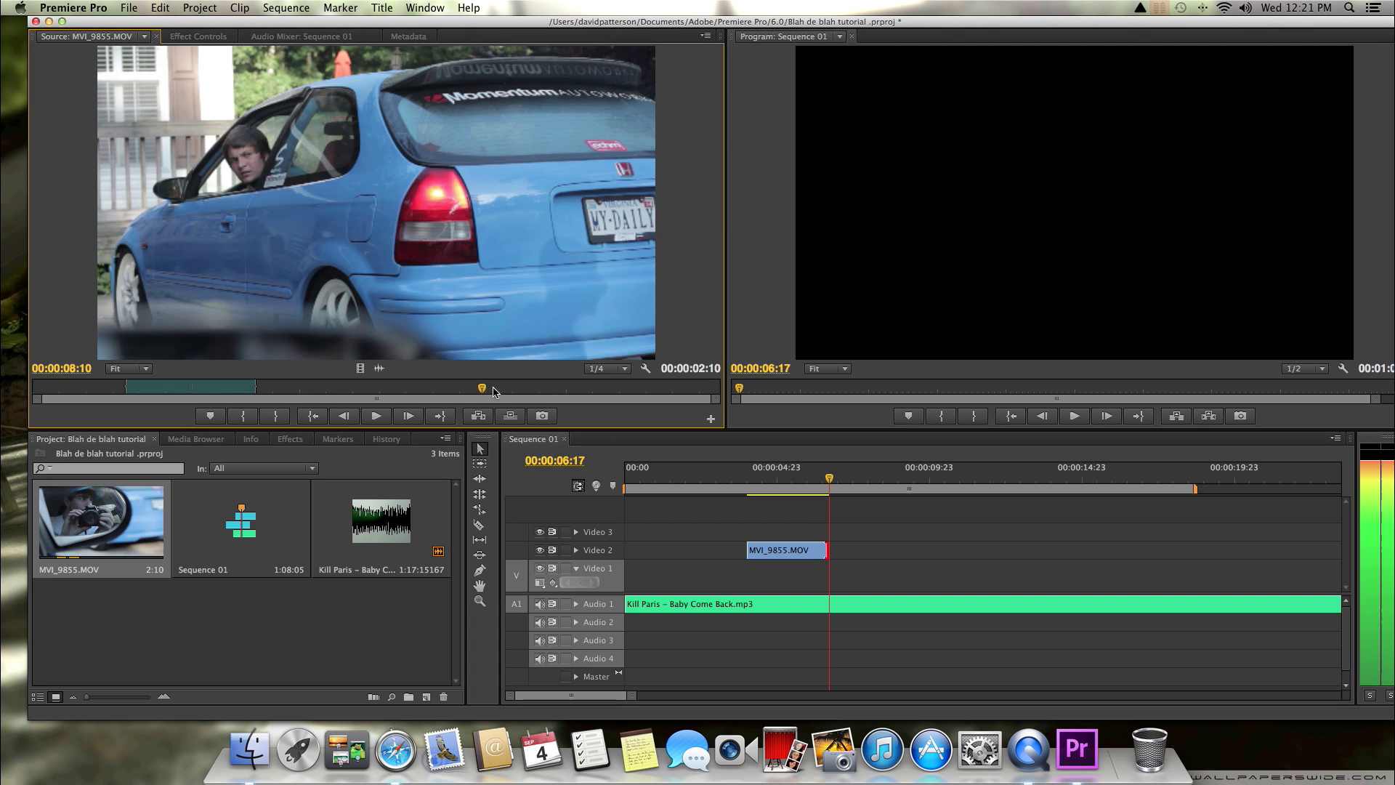
pyautogui.press('space')
pyautogui.press('i')
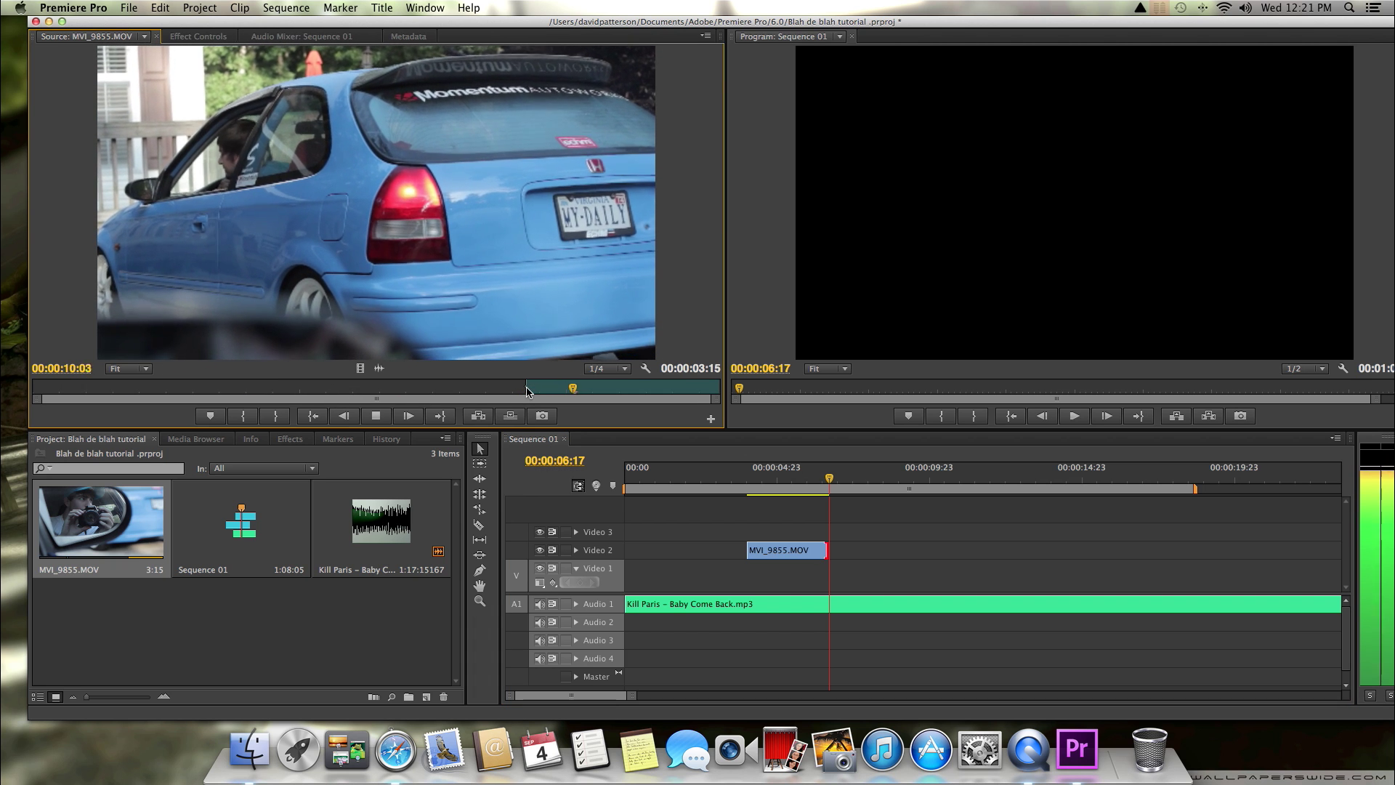
pyautogui.press('o')
pyautogui.press('space')
pyautogui.moveTo(489, 252); pyautogui.dragTo(834, 552)
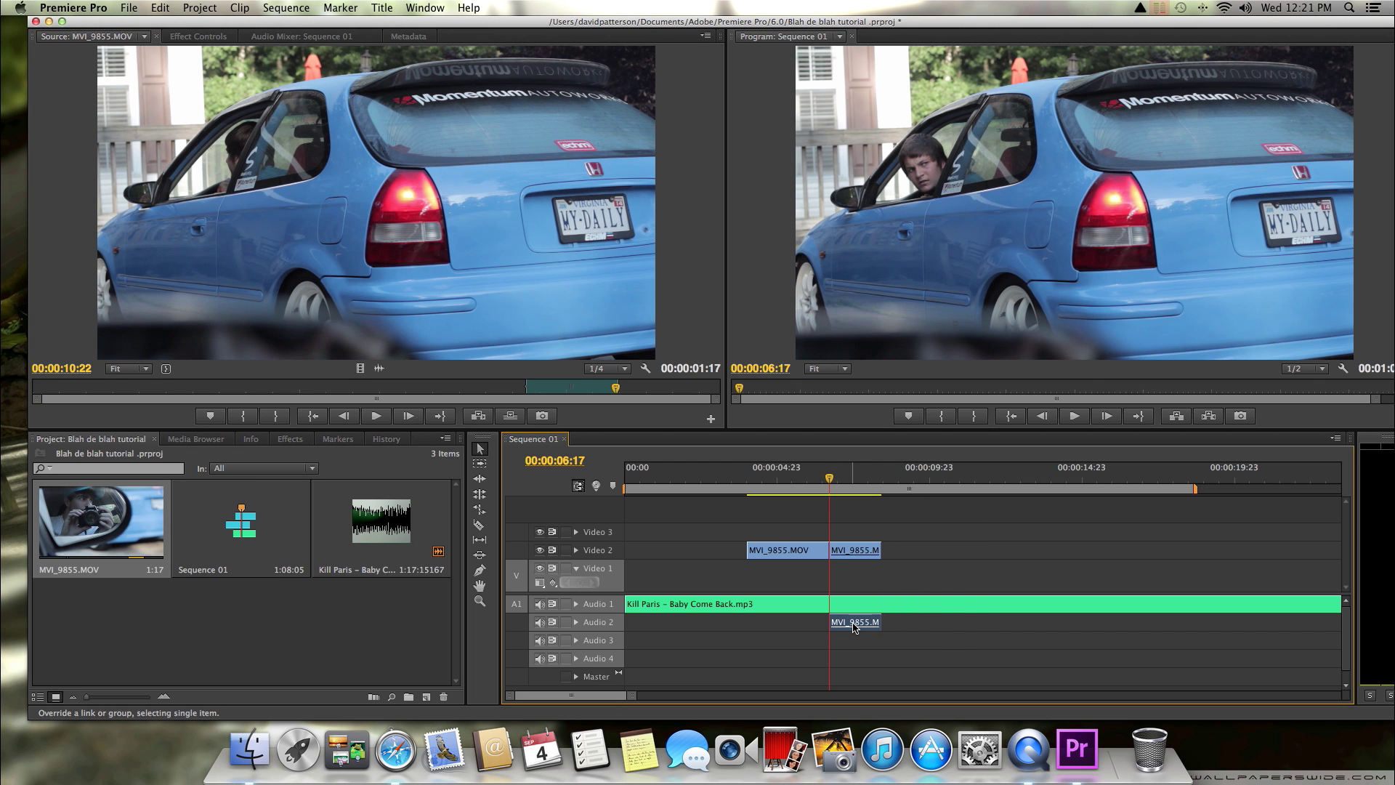
# Delete the second shot's camera audio from Audio 2 and play back the cut.
pyautogui.keyDown('alt'); pyautogui.click(853, 623); pyautogui.keyUp('alt')
pyautogui.press('Delete')
pyautogui.click(756, 487)
pyautogui.press('space')
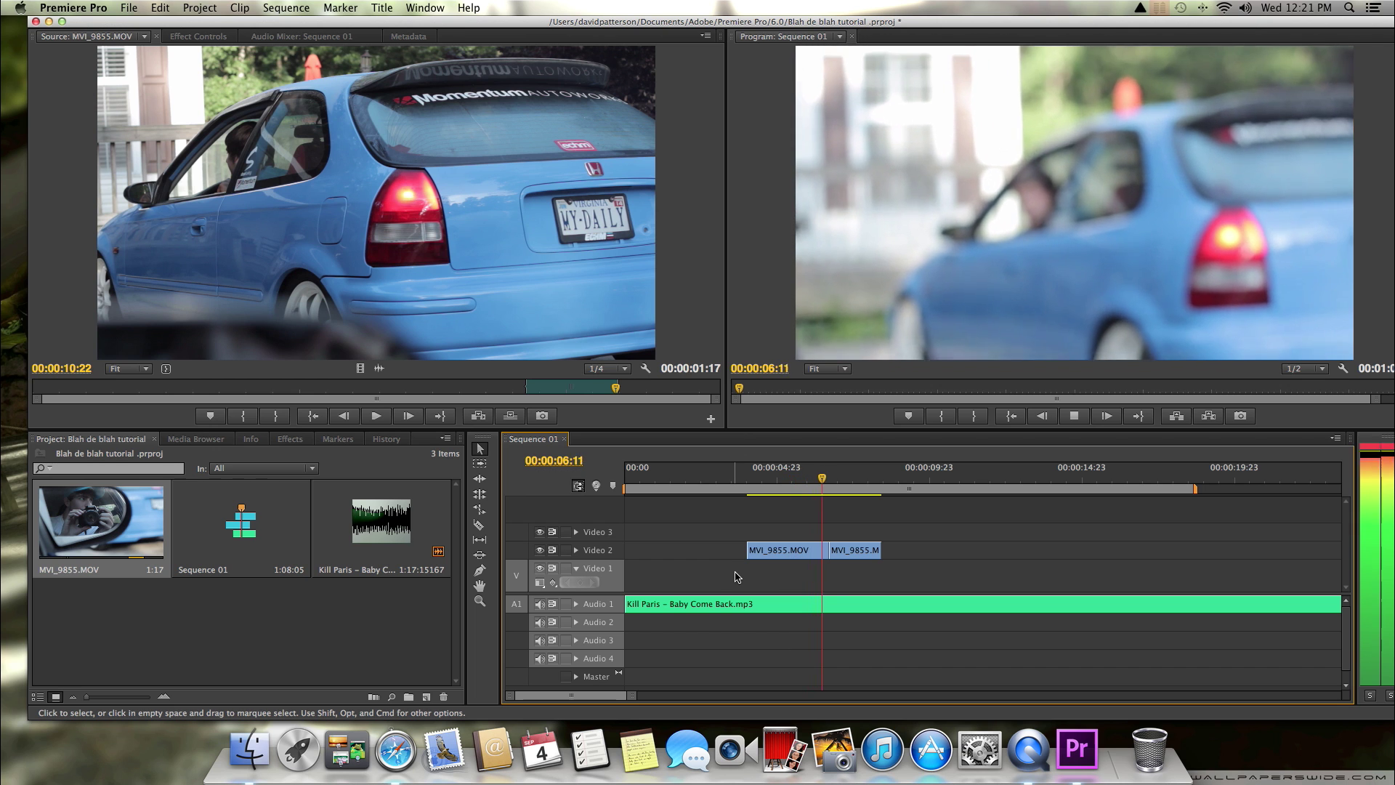
pyautogui.press('space')
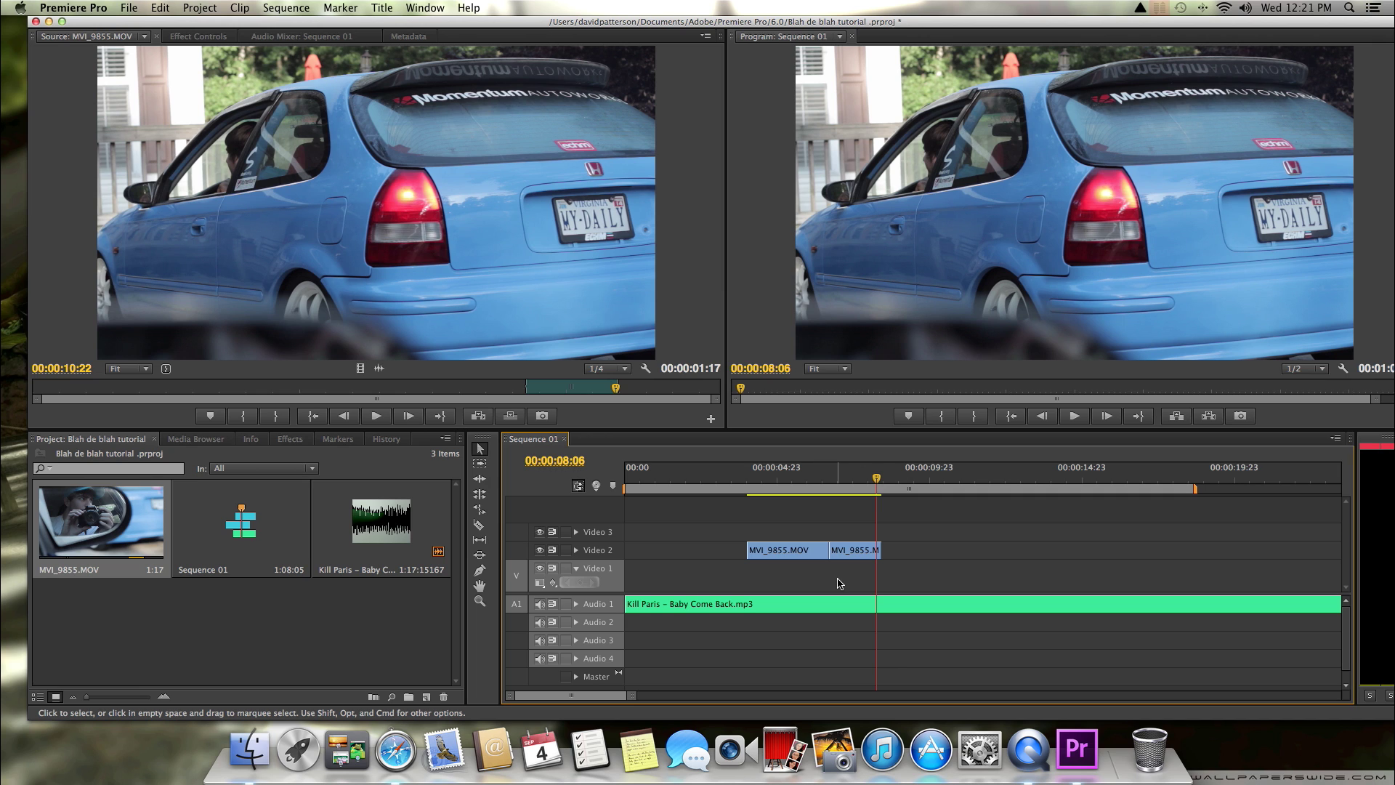
pyautogui.click(752, 479)
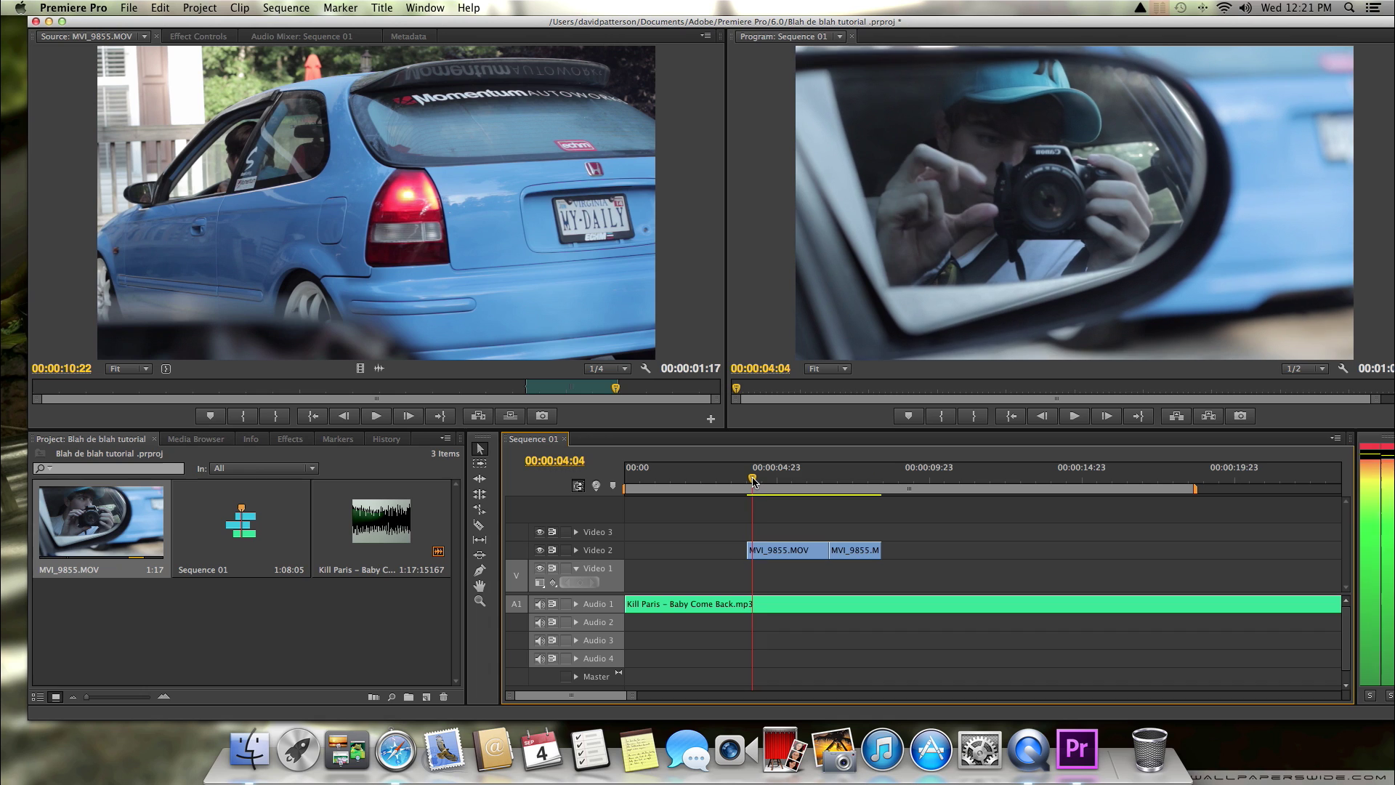